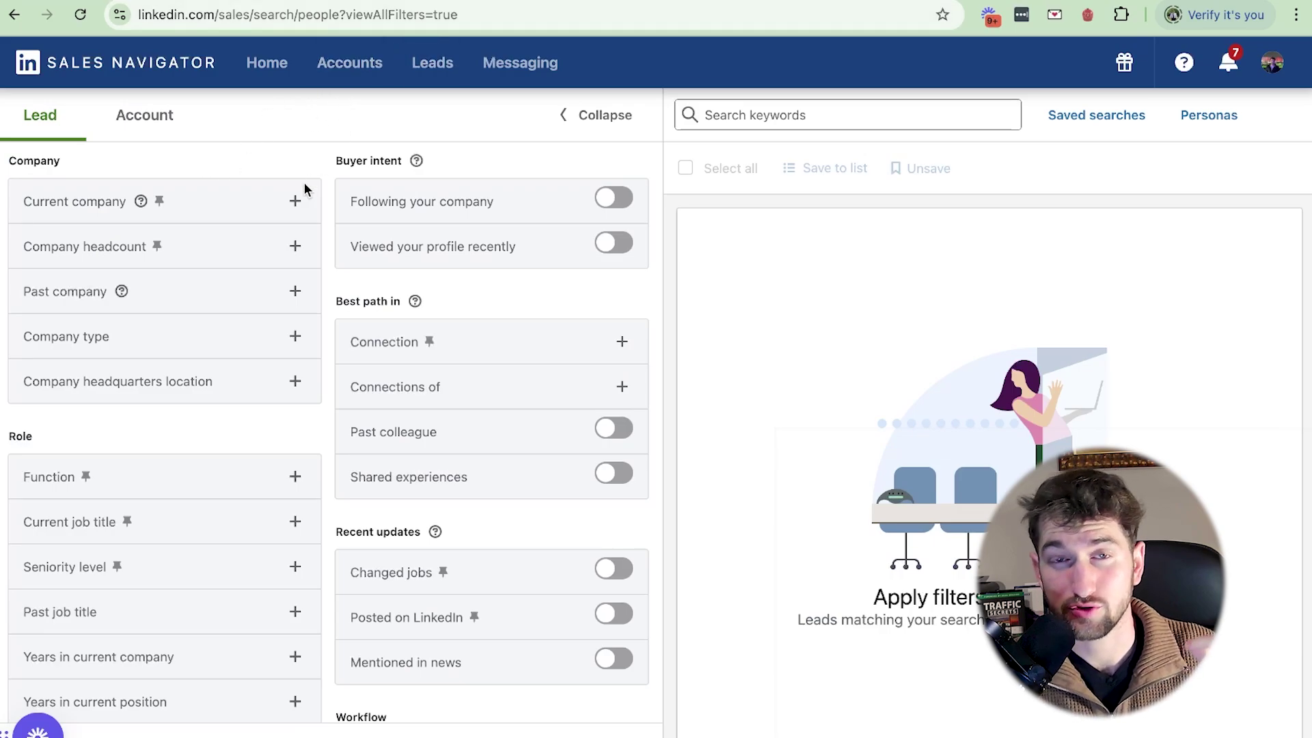
# Add Marketing Manager as a current job title filter.
pyautogui.scroll(-3, 305, 184)
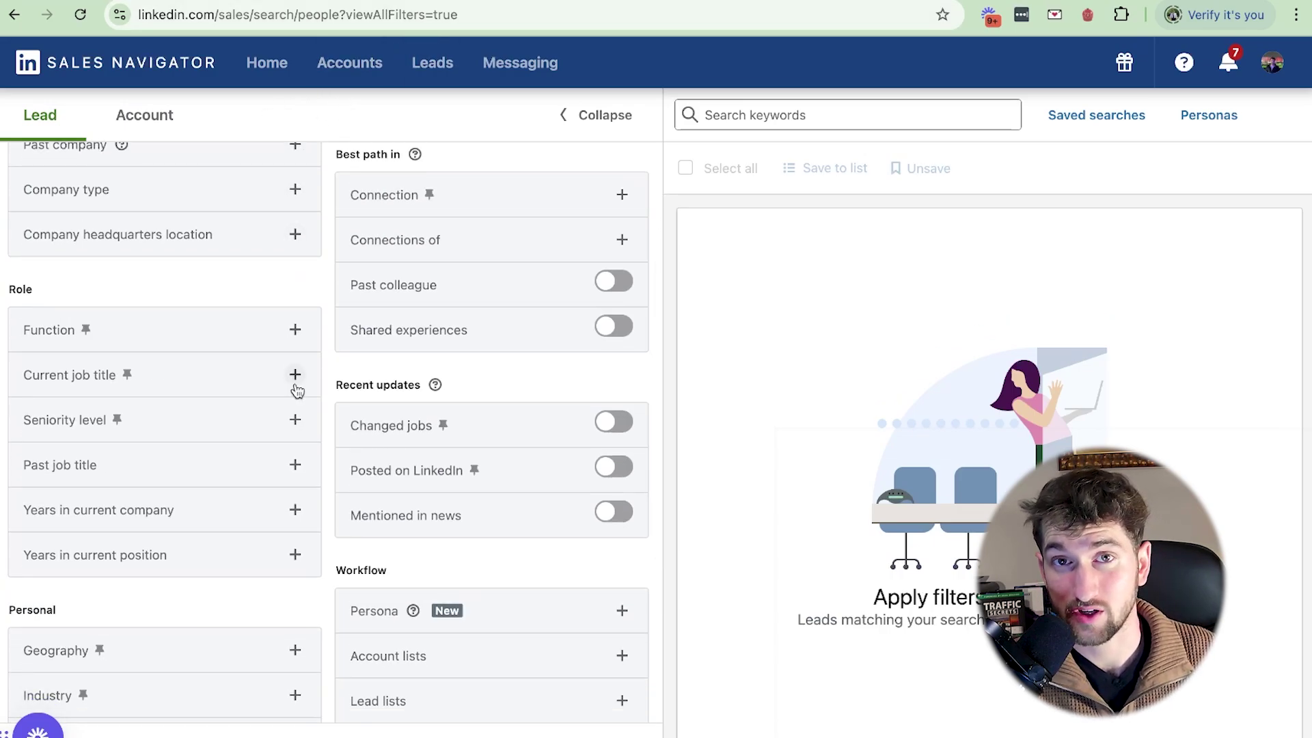
pyautogui.click(294, 375)
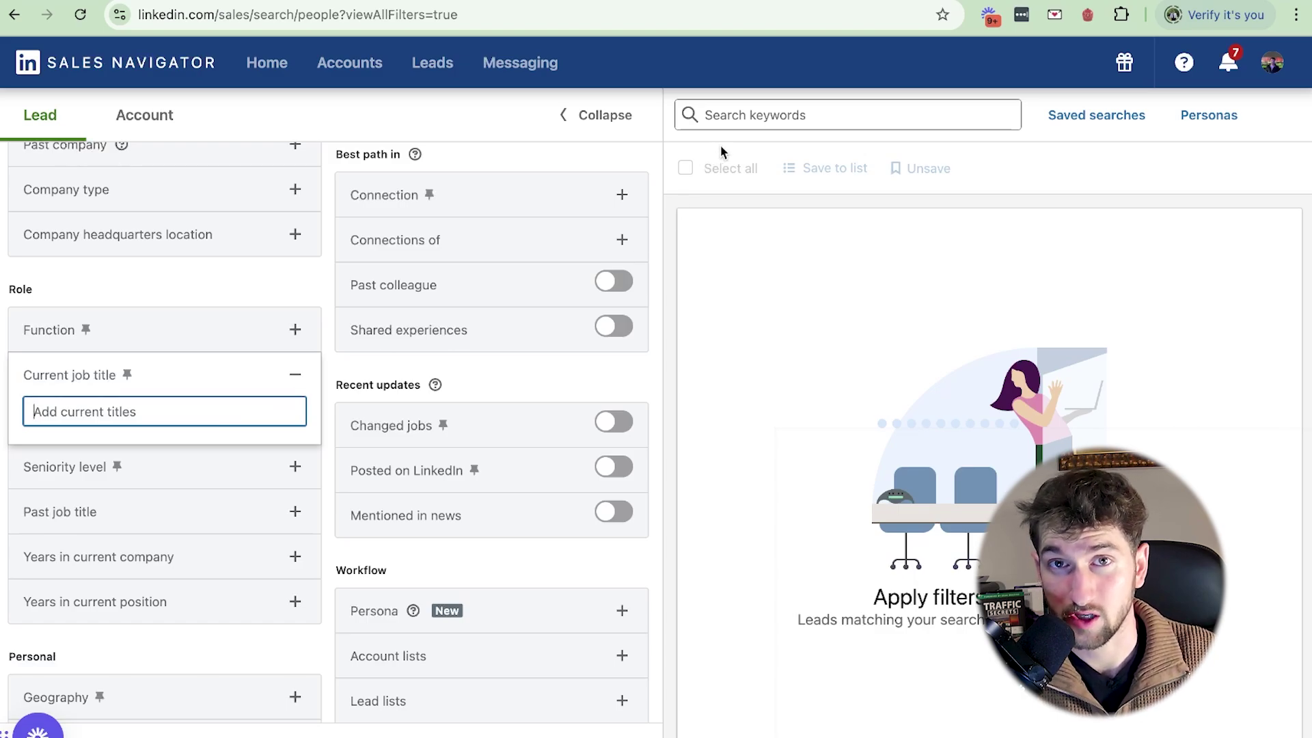
pyautogui.write('marketing manager')
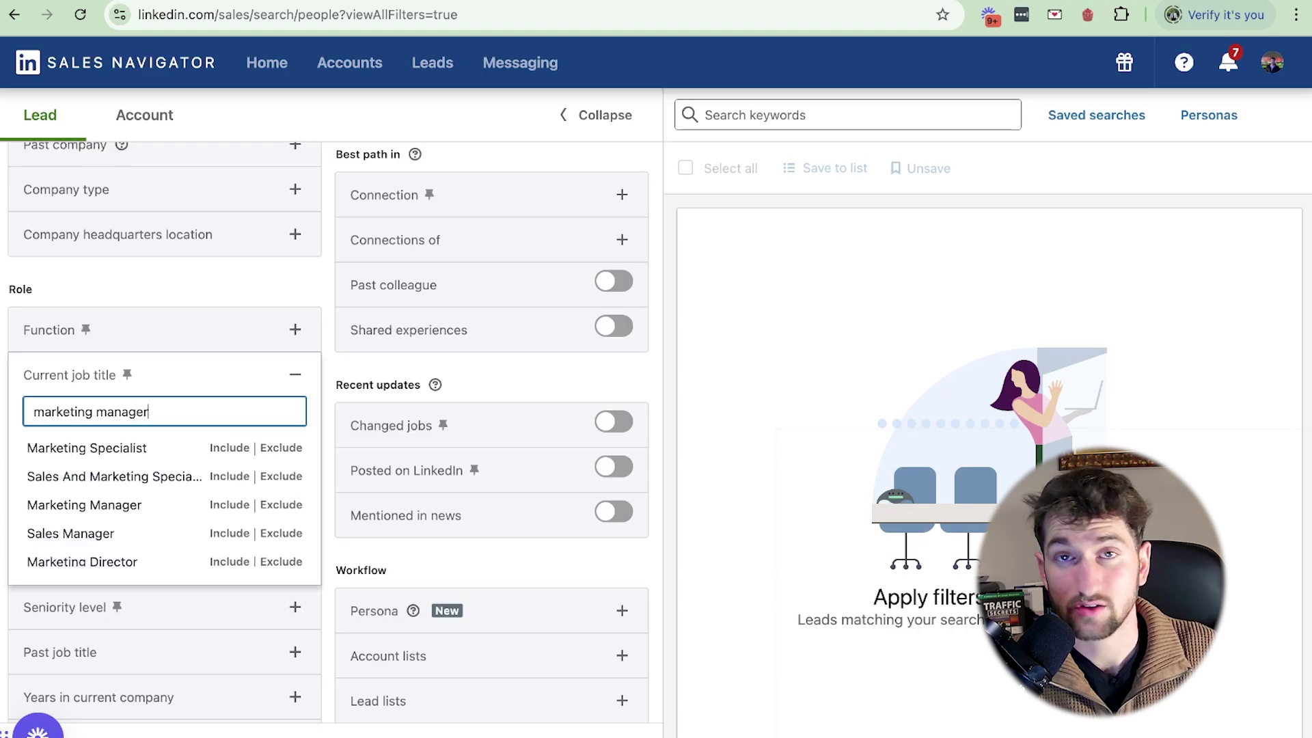
pyautogui.click(226, 448)
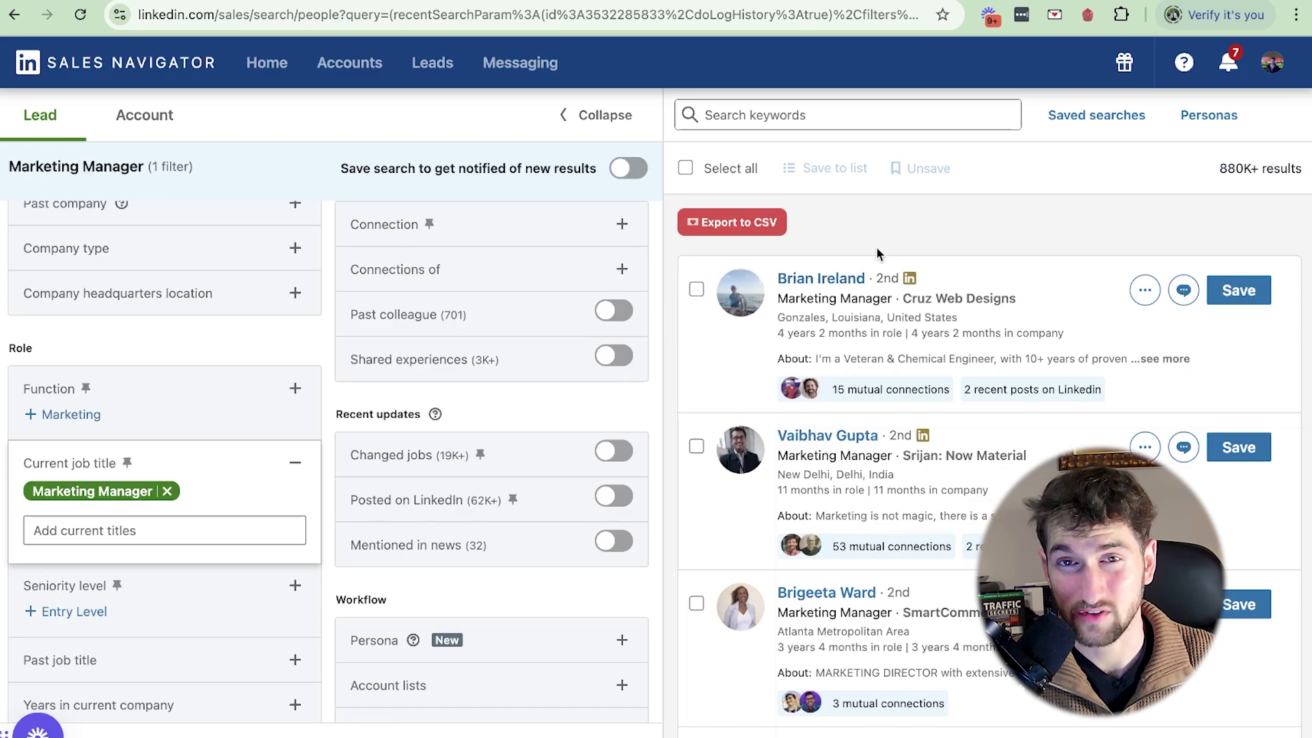
# Browse the 880K+ Marketing Manager leads, previewing one lead's profile.
pyautogui.scroll(-6, 876, 246)
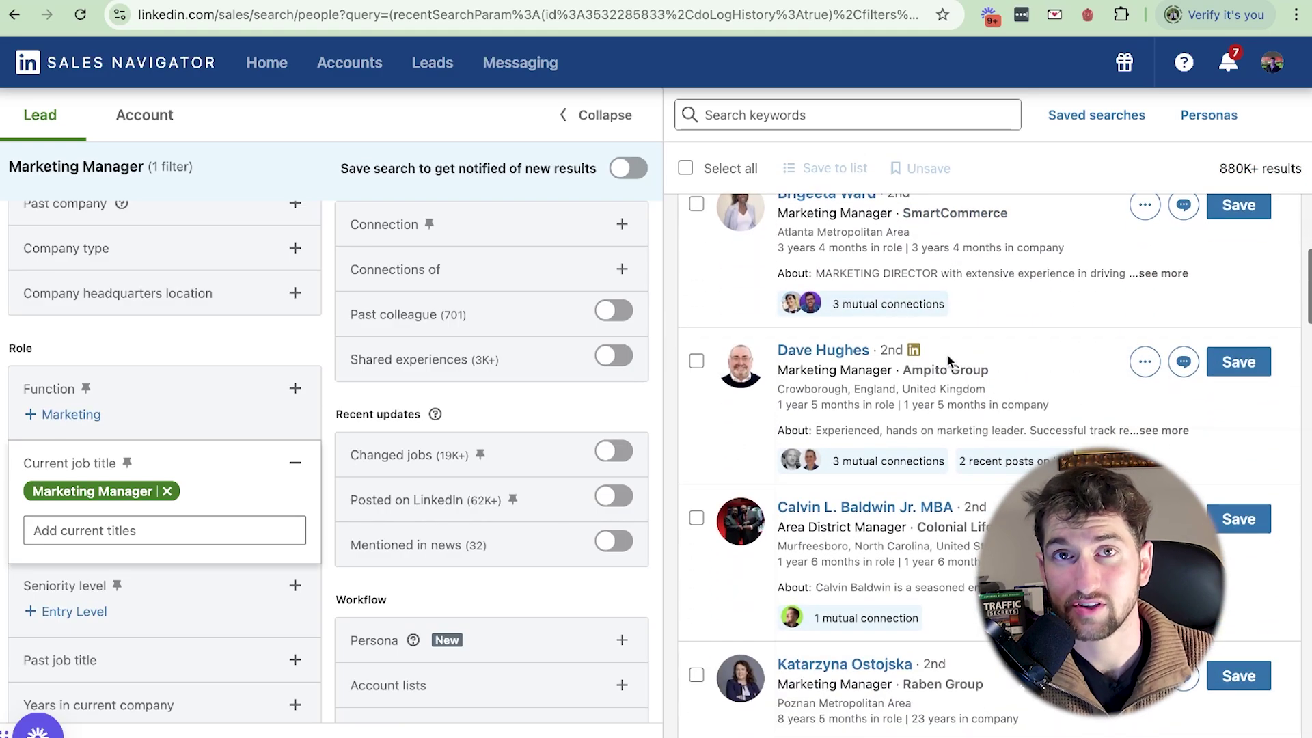
pyautogui.scroll(-3, 946, 354)
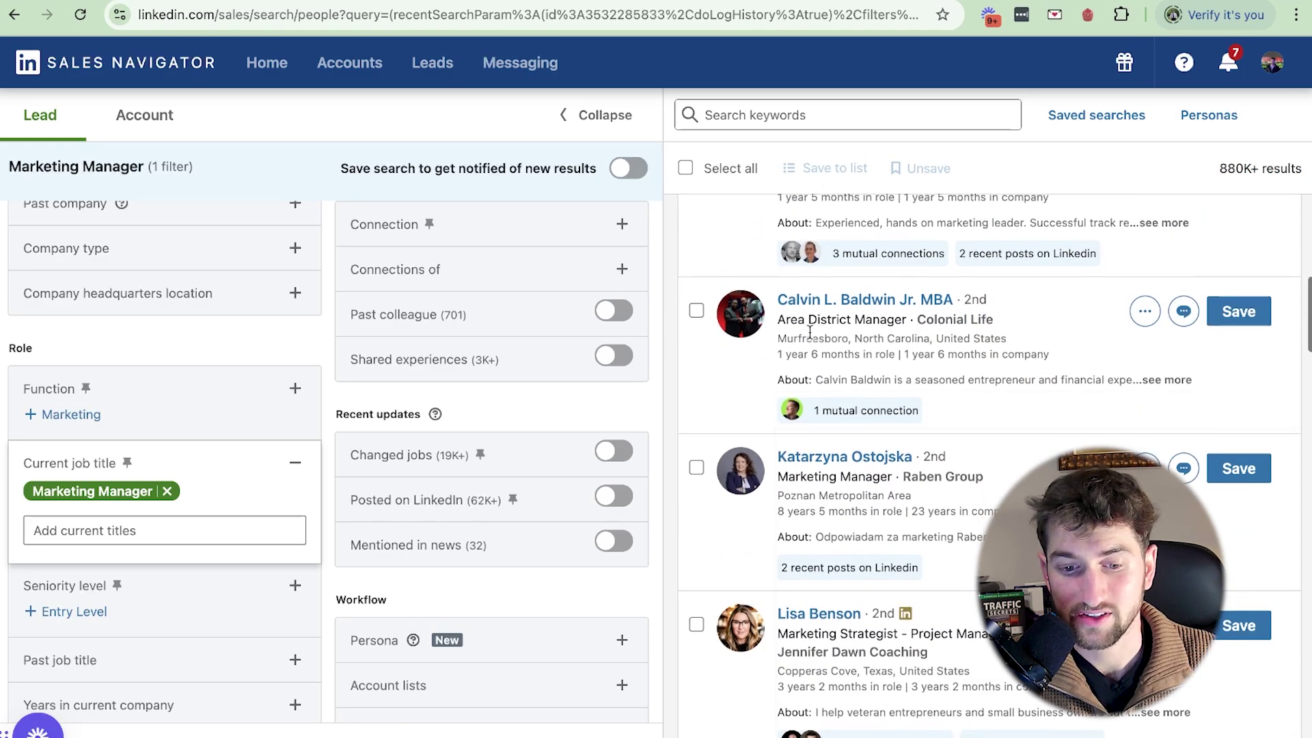
pyautogui.click(841, 303)
pyautogui.scroll(-2, 898, 471)
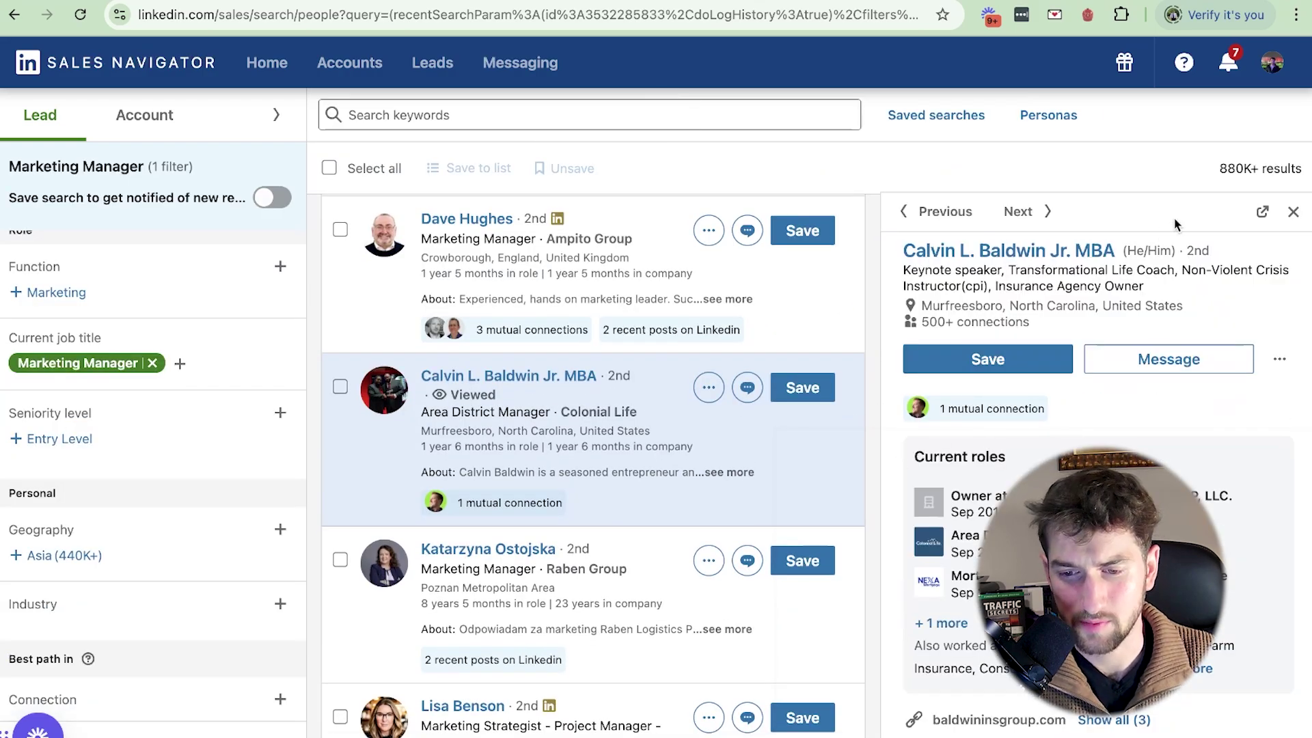
pyautogui.click(1293, 212)
pyautogui.scroll(-5, 530, 337)
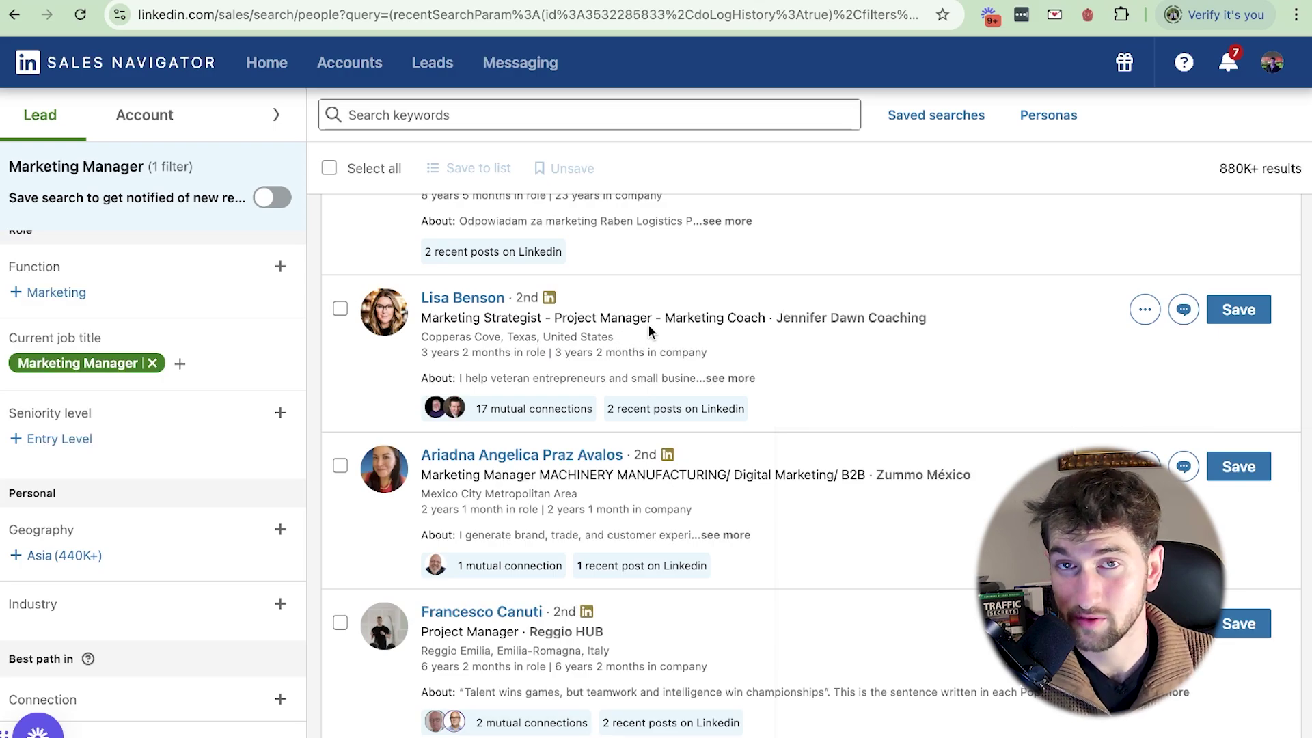
pyautogui.scroll(-2, 656, 328)
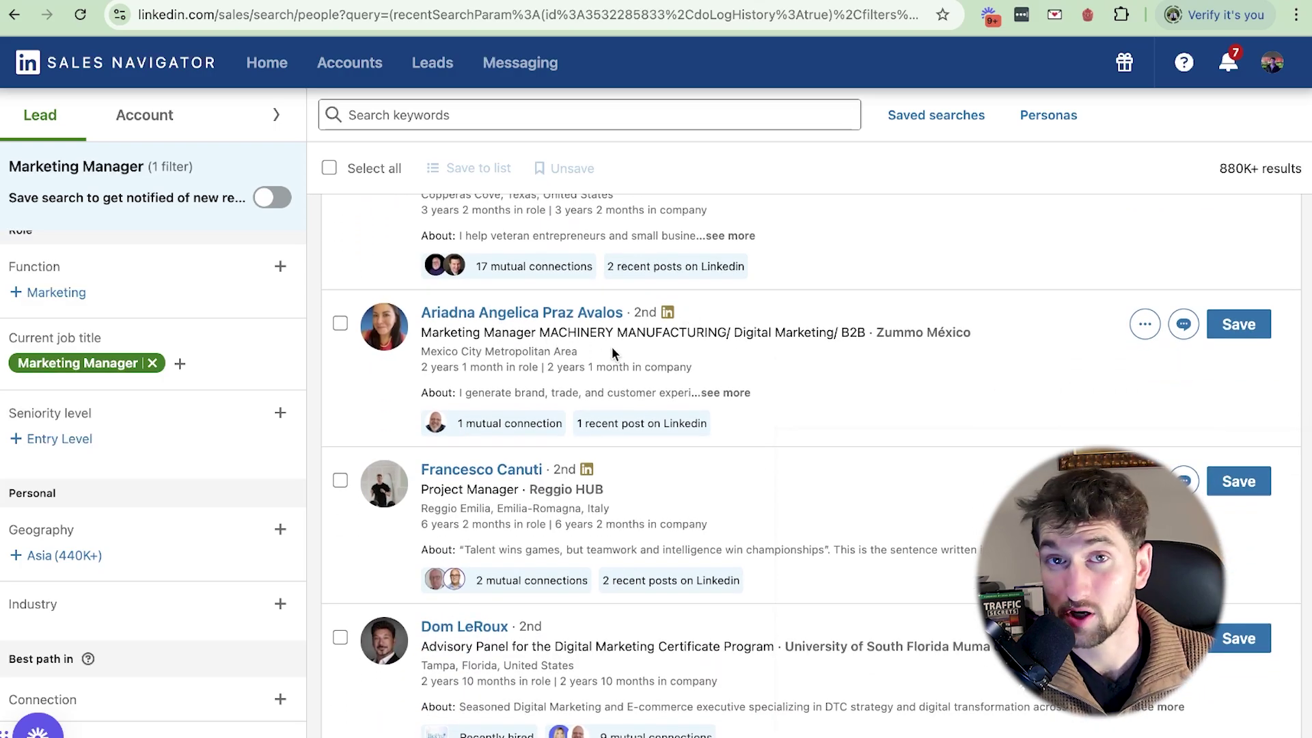
pyautogui.scroll(-2, 612, 346)
pyautogui.scroll(-2, 612, 343)
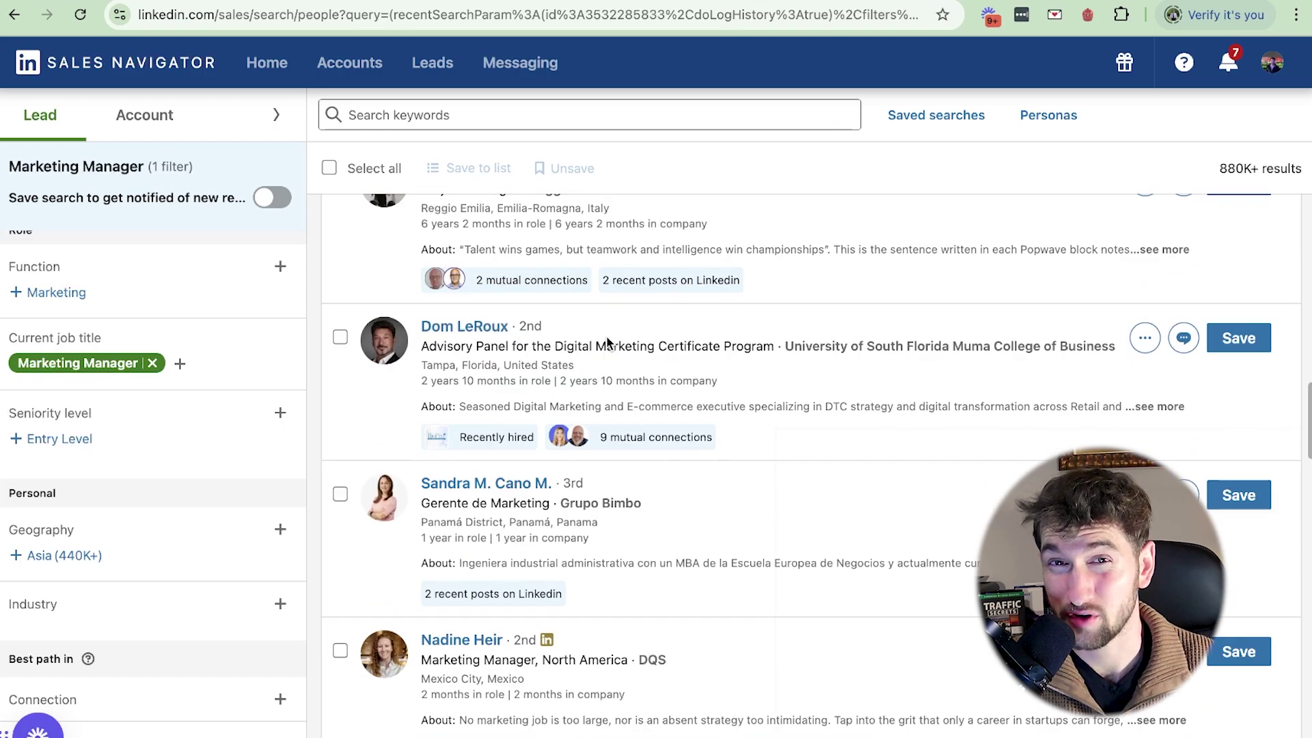
pyautogui.scroll(-1, 607, 340)
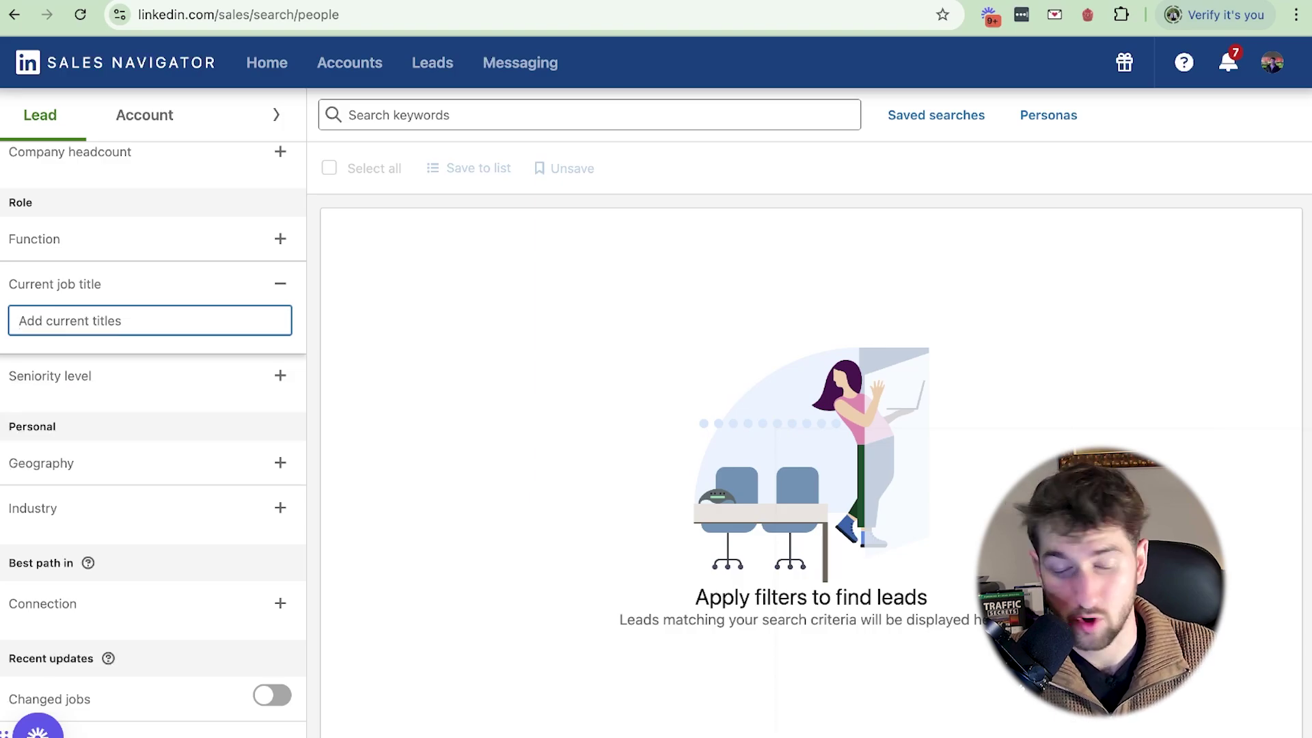
# Filter current job title by the exact phrase "Marketing Manager" and scroll the 1M+ results.
pyautogui.write('"Marketing Manager')
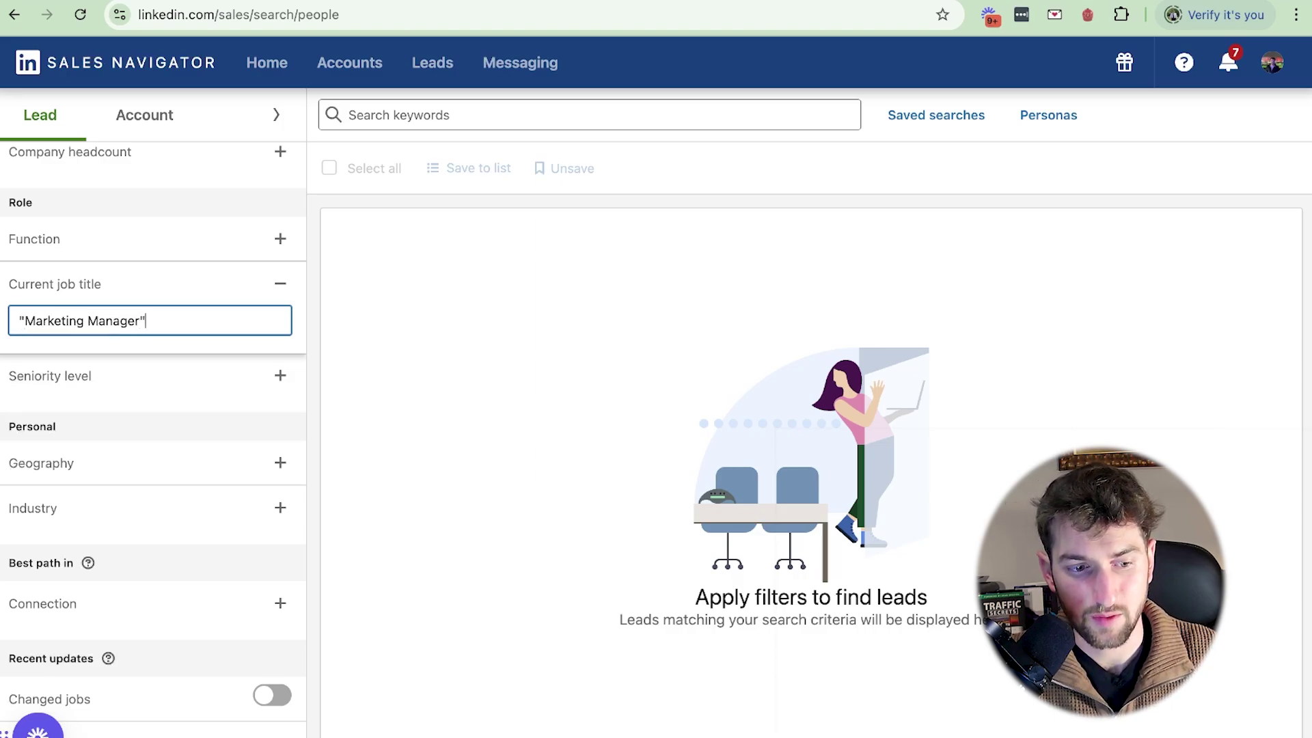
pyautogui.press('Return')
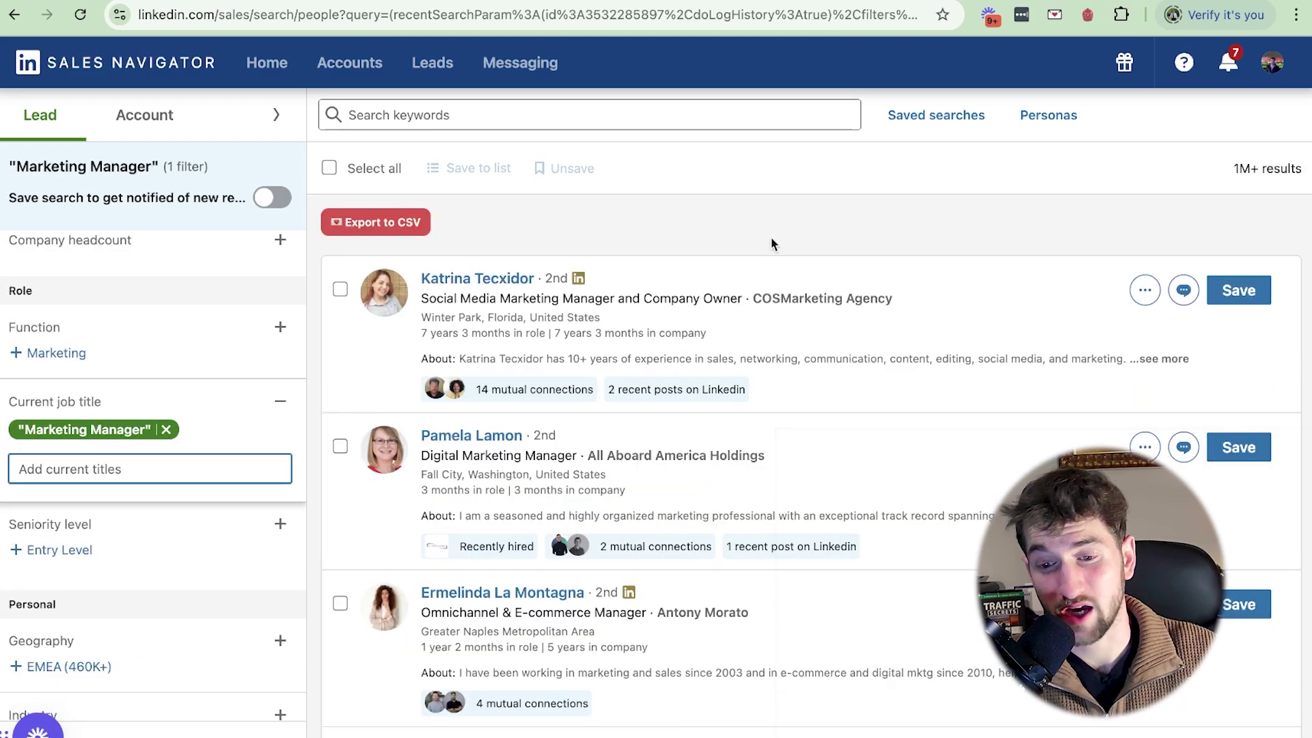
pyautogui.scroll(-1, 778, 265)
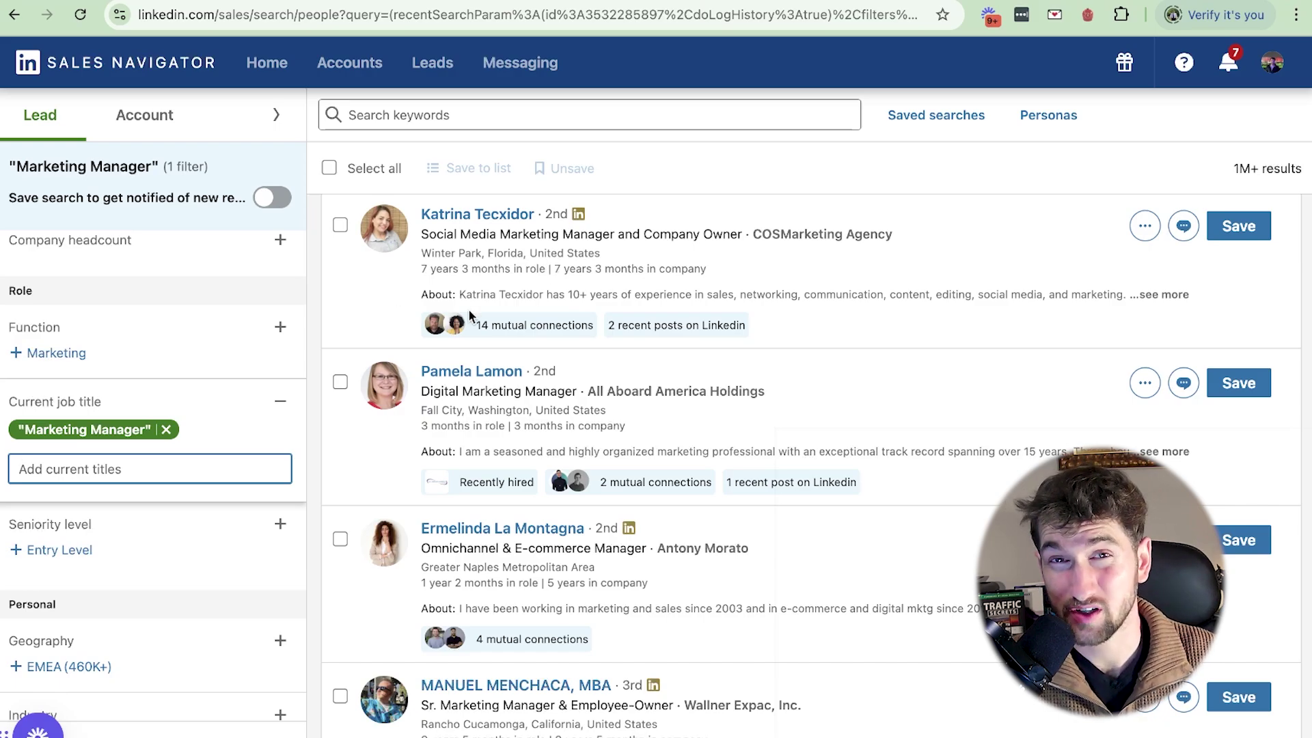
pyautogui.scroll(-2, 535, 244)
# Find Marketing Manager matches on the page and preview a matching lead's profile.
pyautogui.hotkey('ctrl', 'f')
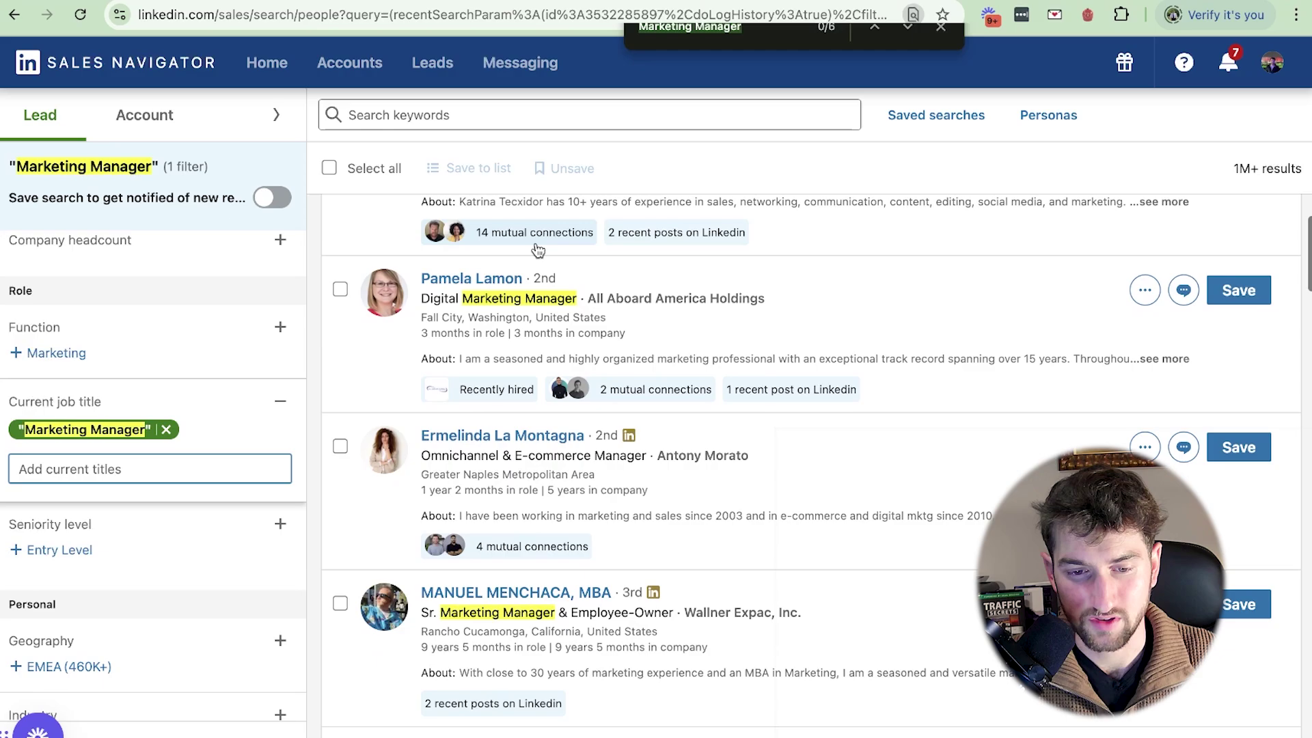
pyautogui.write('Marketing Manager')
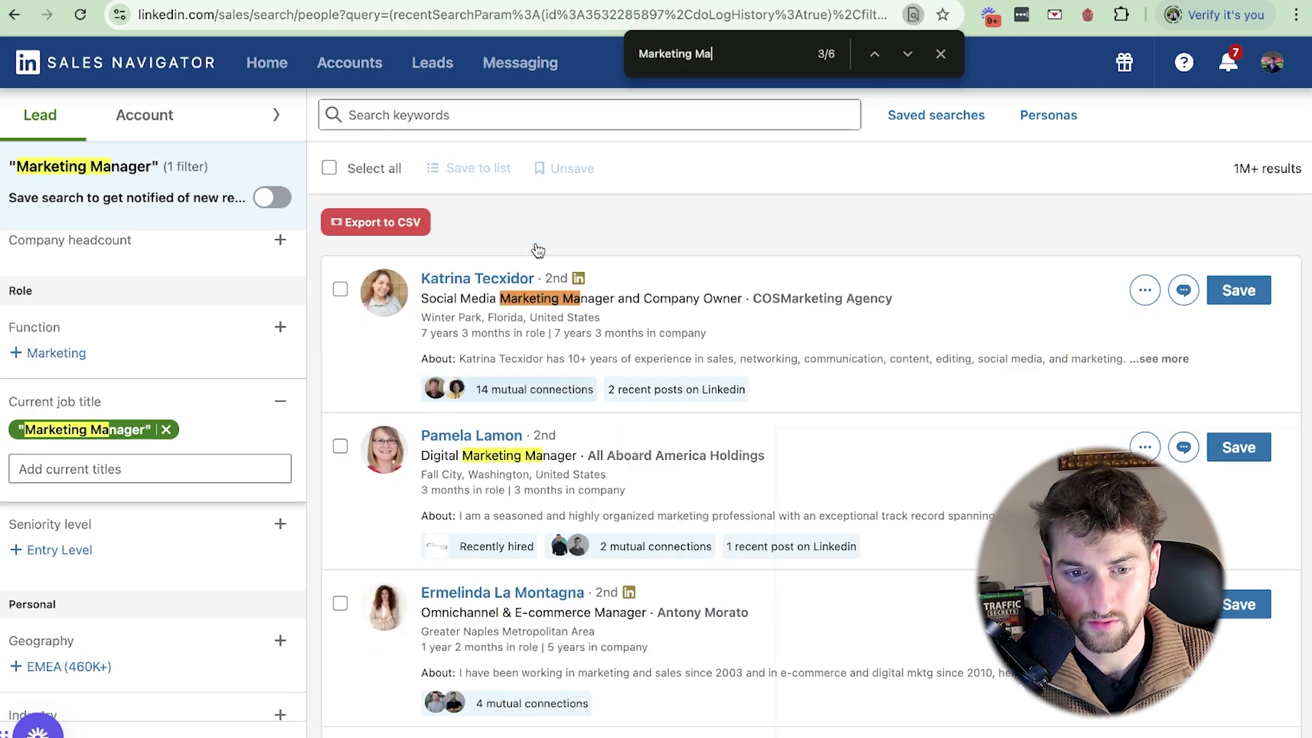
pyautogui.click(538, 419)
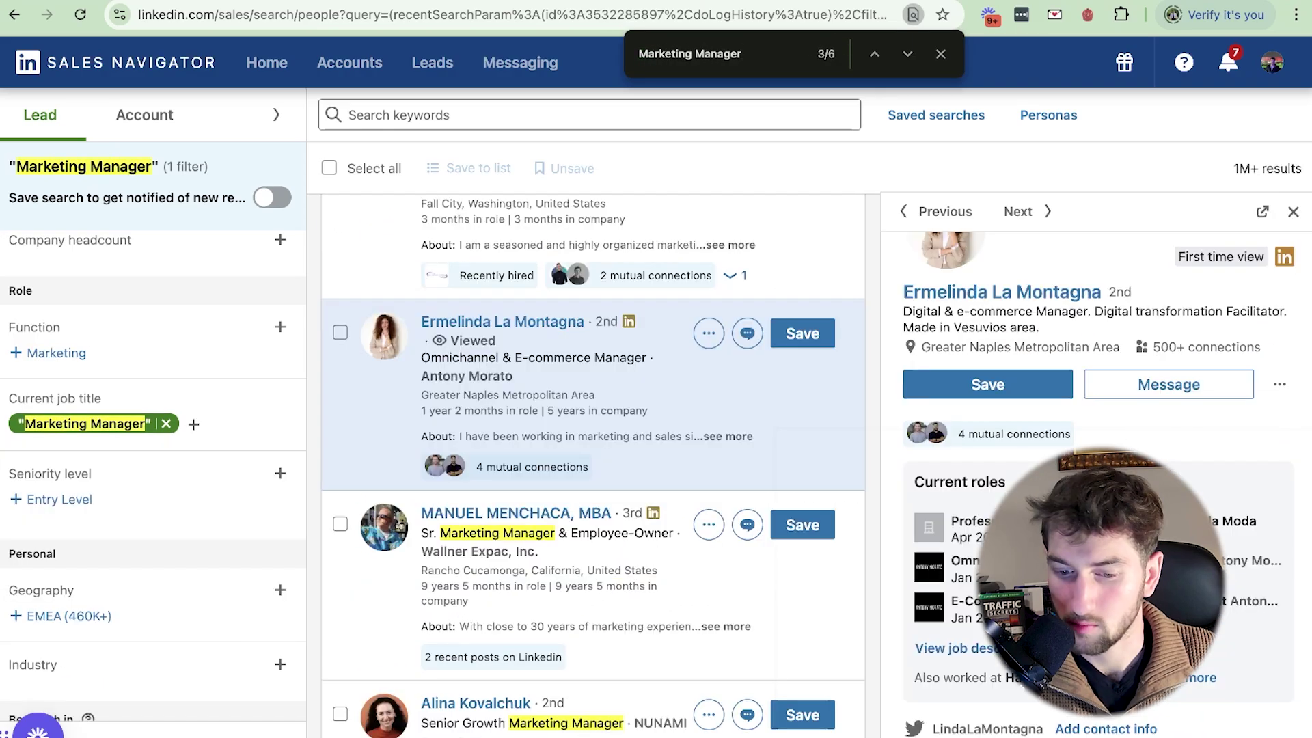
pyautogui.scroll(-3, 1094, 342)
pyautogui.scroll(-5, 588, 410)
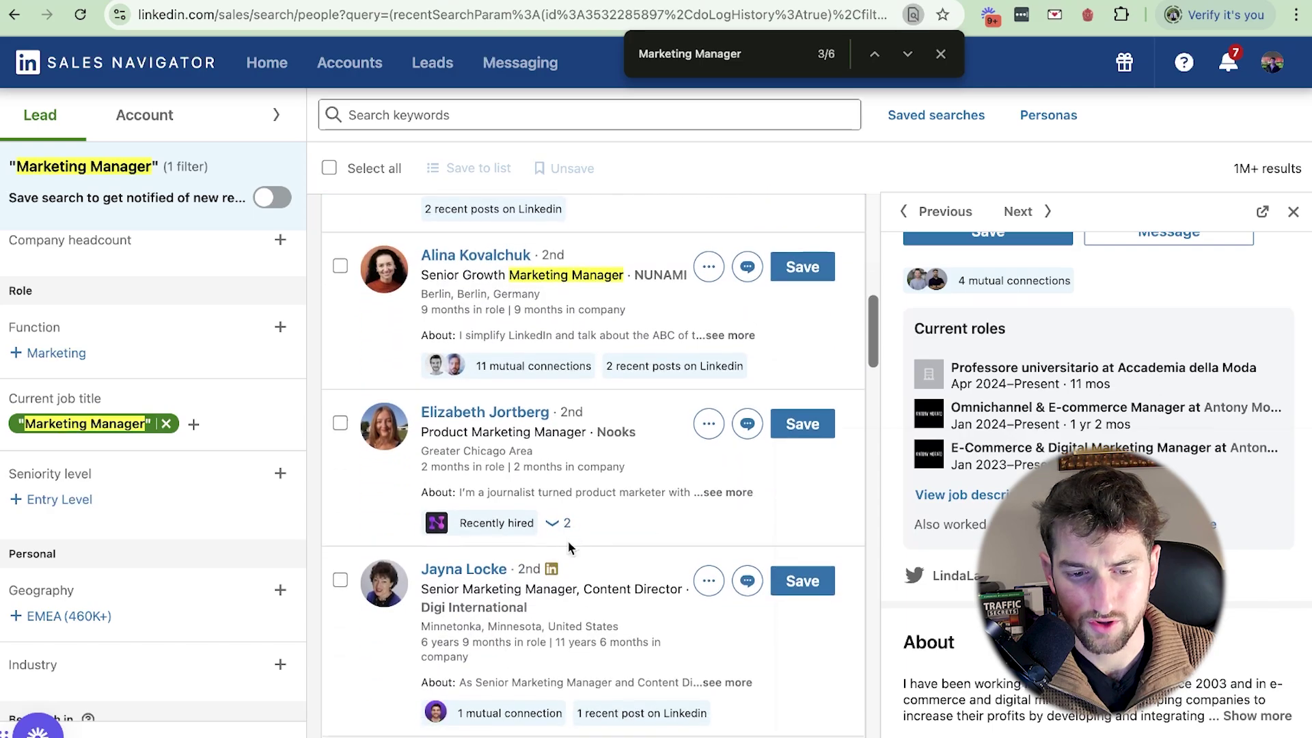
pyautogui.click(1293, 212)
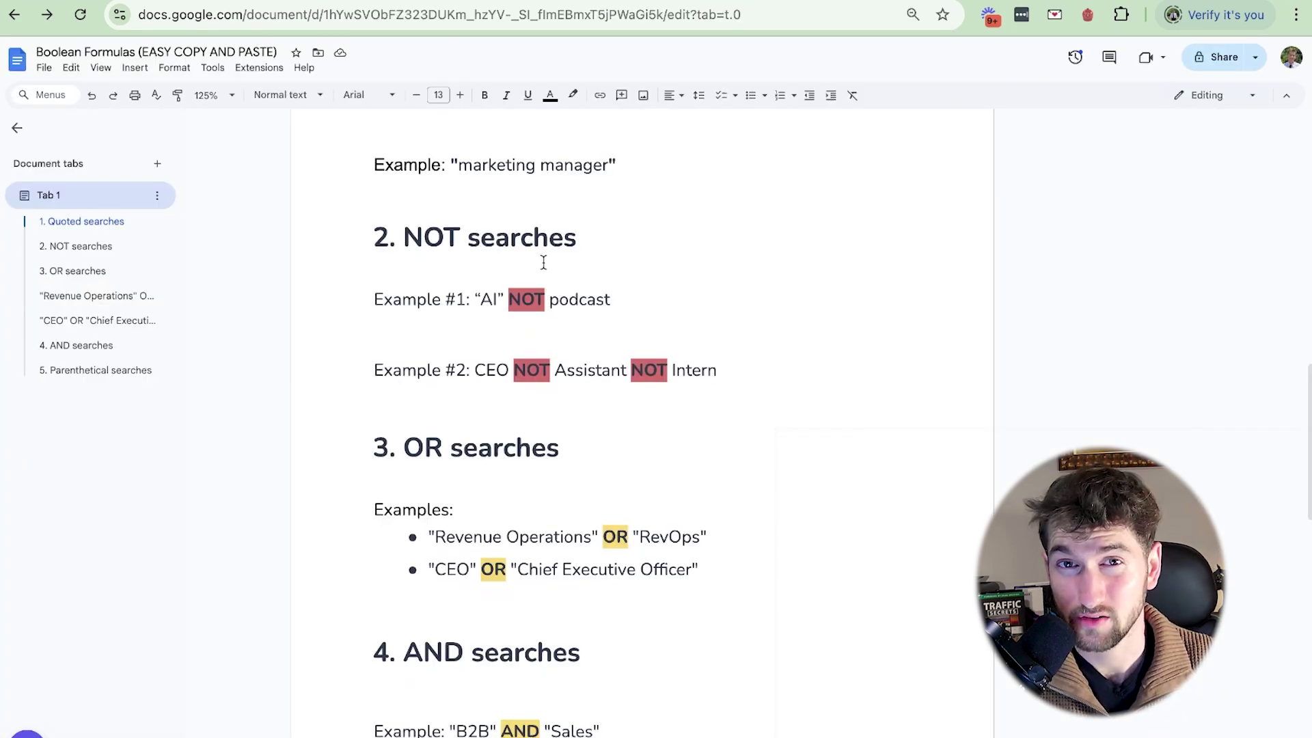
# Jump to the NOT searches section and select the "AI" NOT podcast example.
pyautogui.click(543, 262)
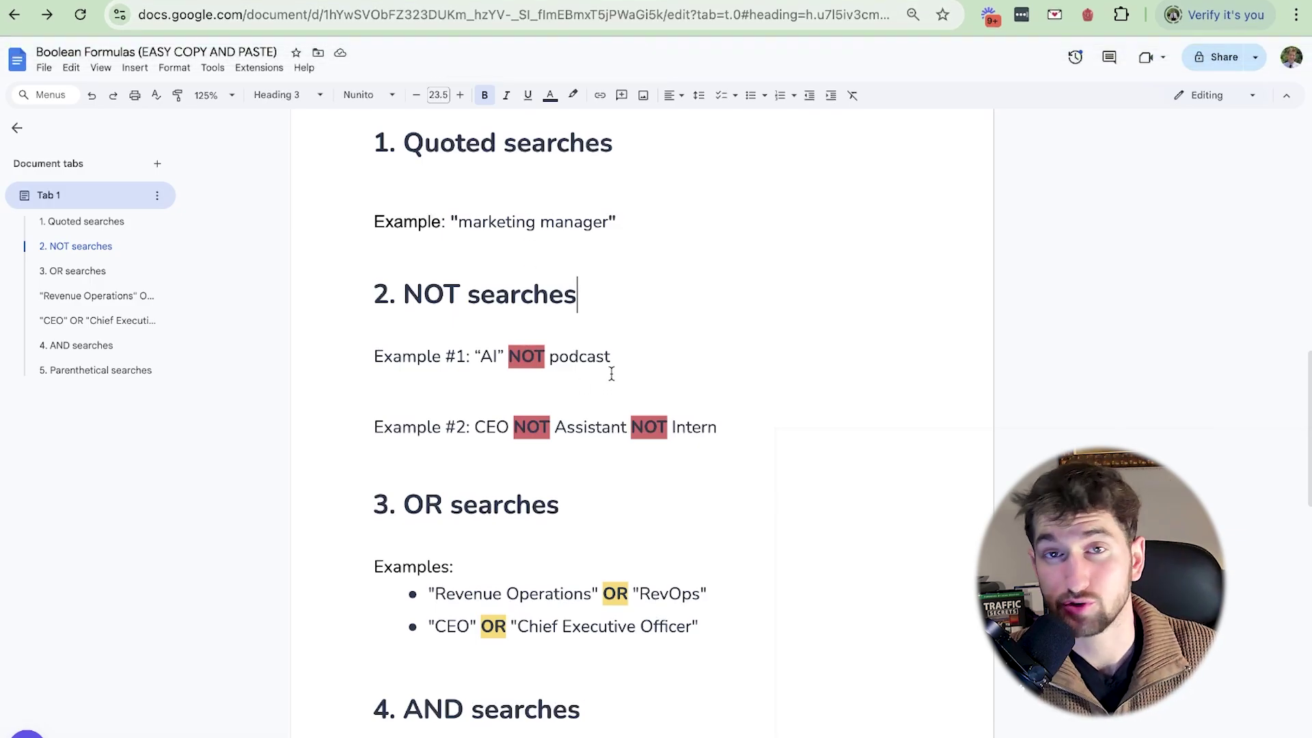
pyautogui.click(630, 357)
pyautogui.moveTo(629, 358); pyautogui.dragTo(475, 356)
pyautogui.press('super+c')
pyautogui.click(521, 356)
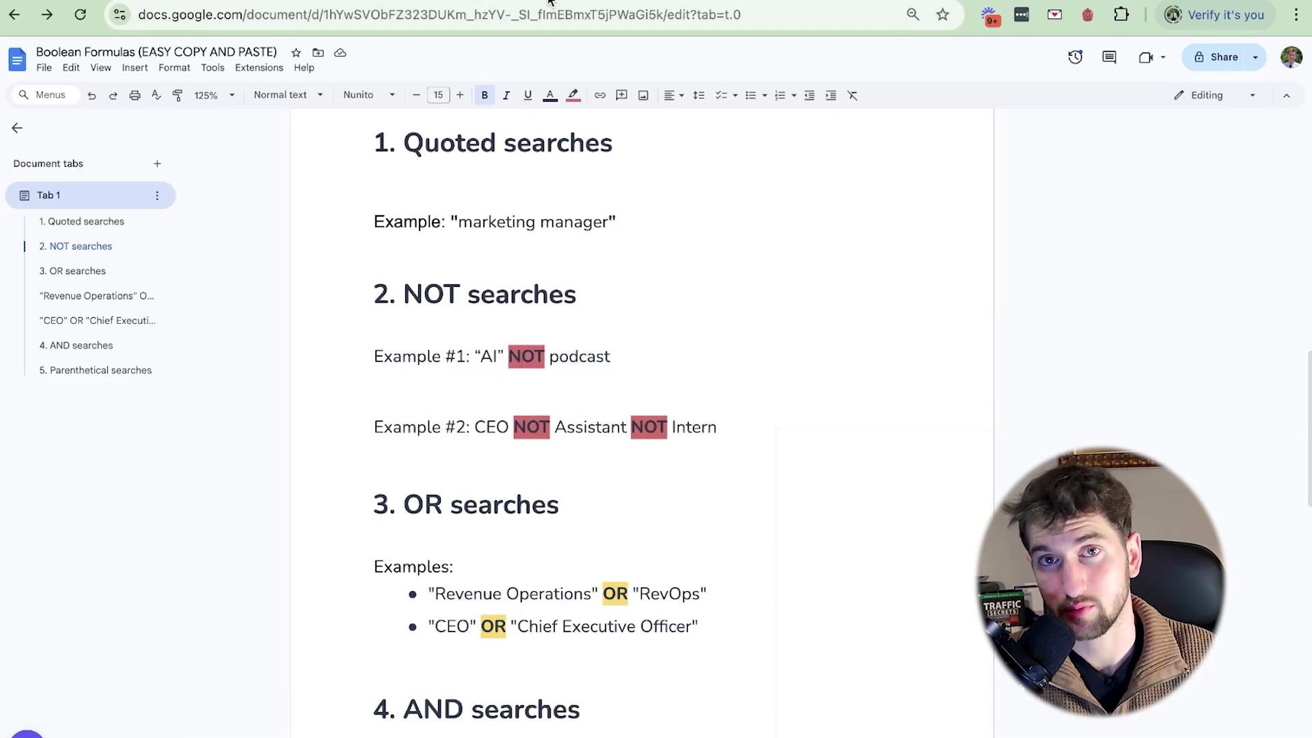
# Paste "AI" NOT podcast into keyword search and remove the Marketing Manager title filter.
pyautogui.hotkey('ctrl', 'Tab')
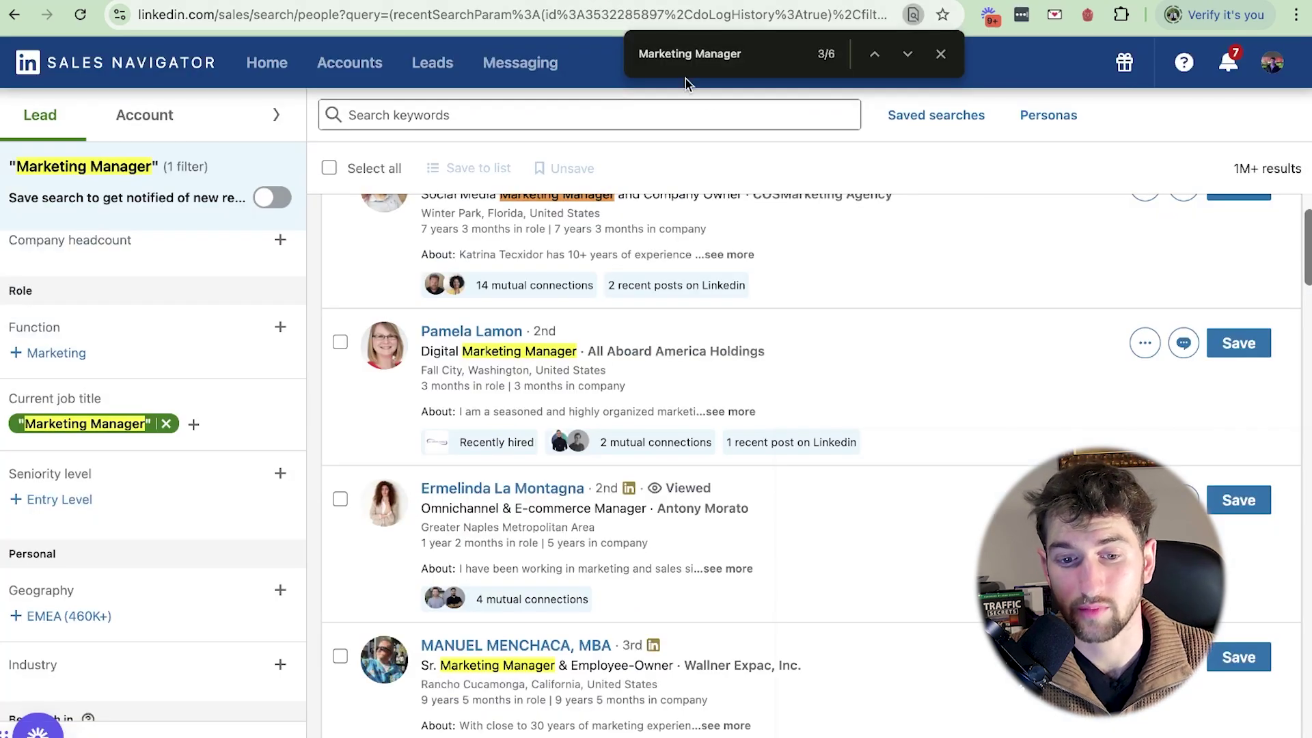
pyautogui.click(438, 114)
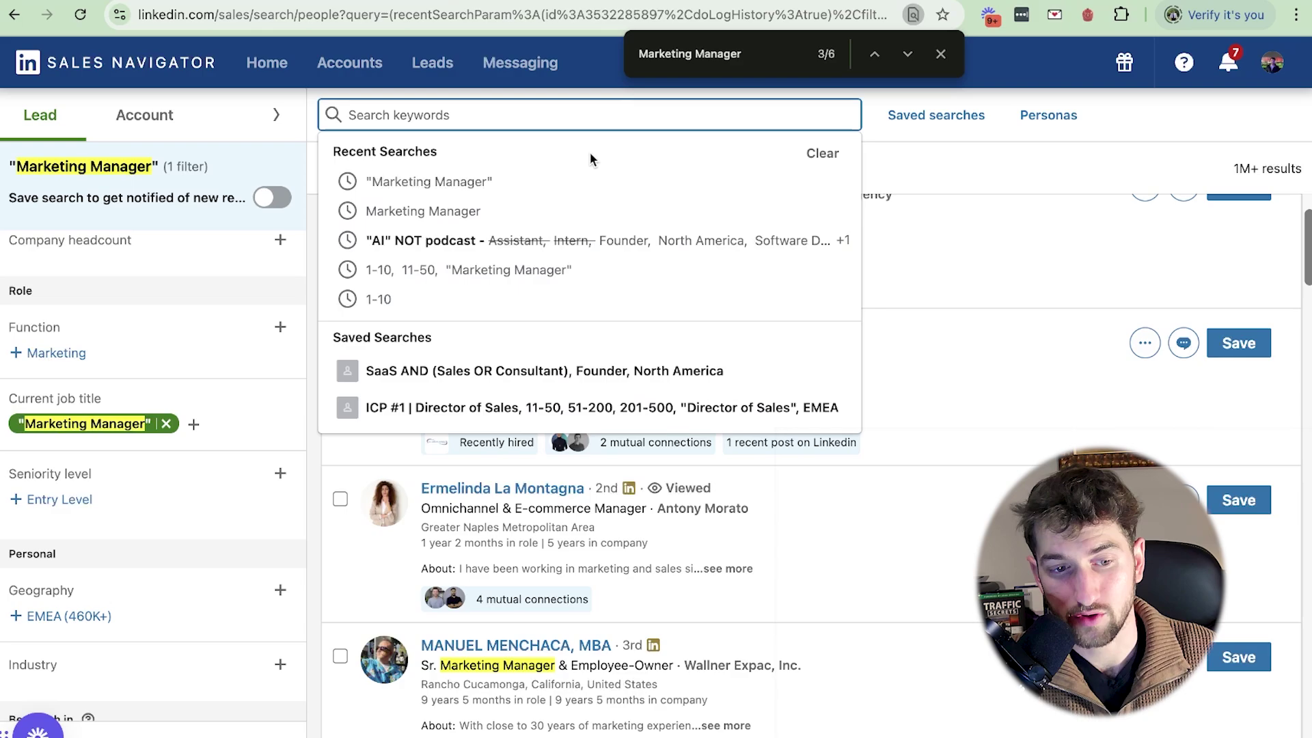
pyautogui.press('super+v')
pyautogui.doubleClick(360, 116)
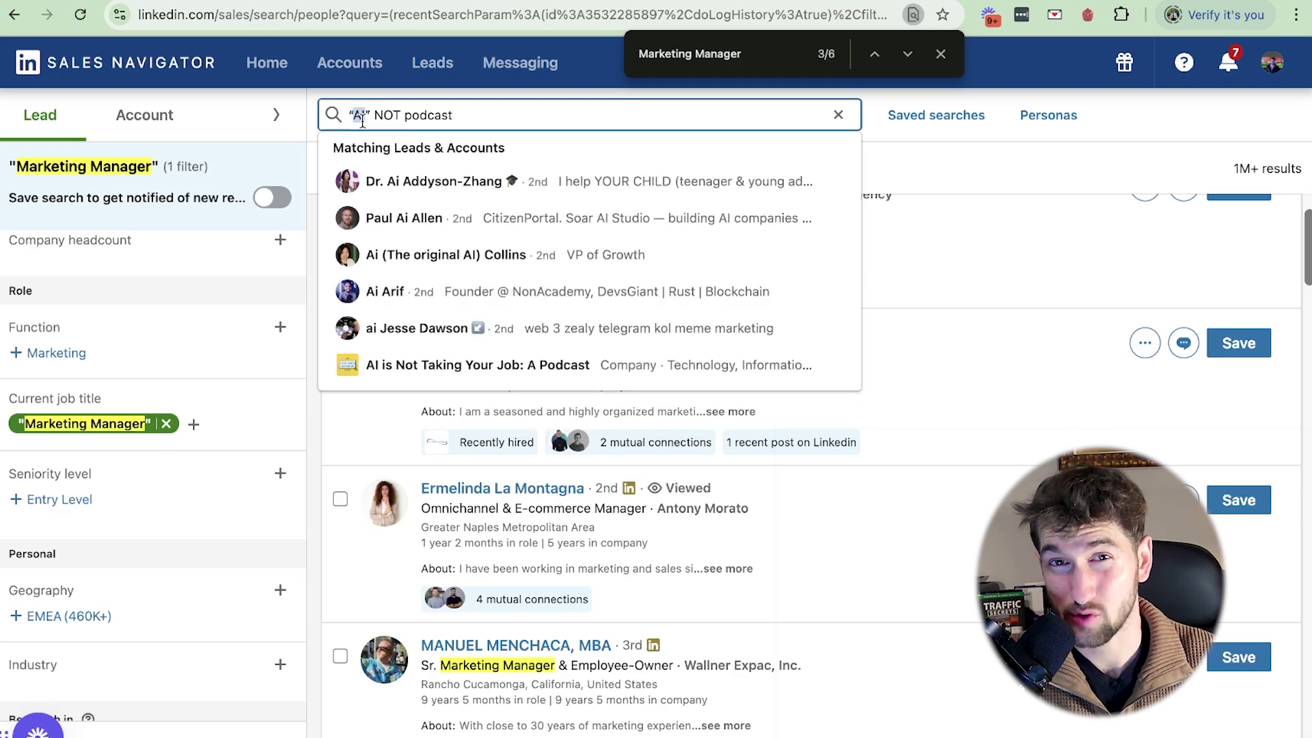
pyautogui.doubleClick(418, 116)
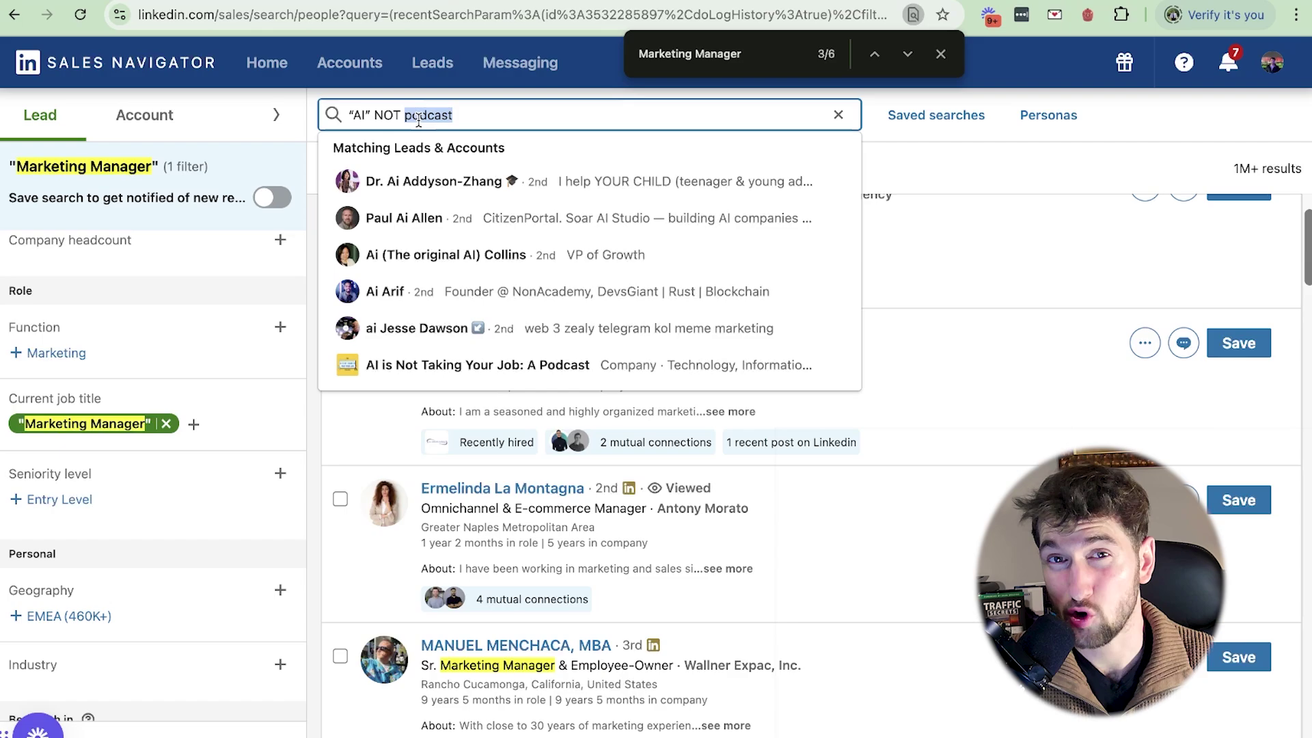
pyautogui.click(465, 116)
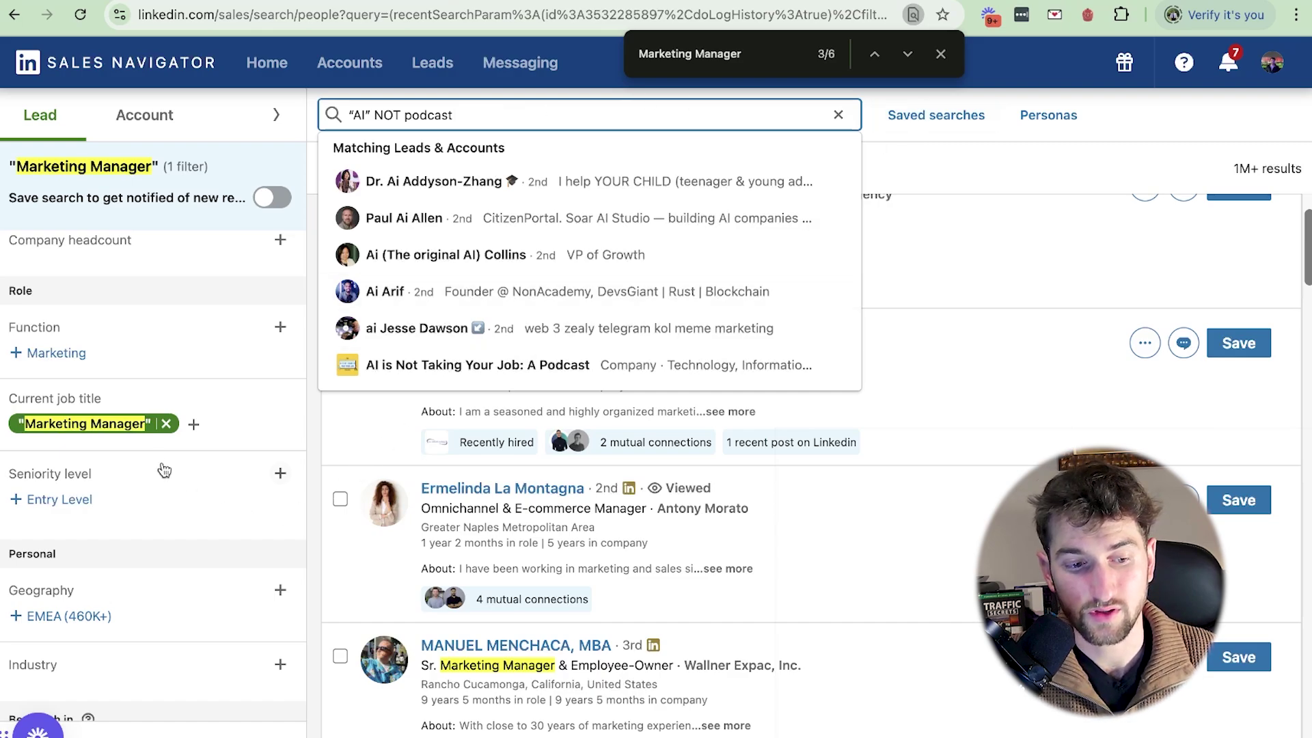
pyautogui.click(170, 425)
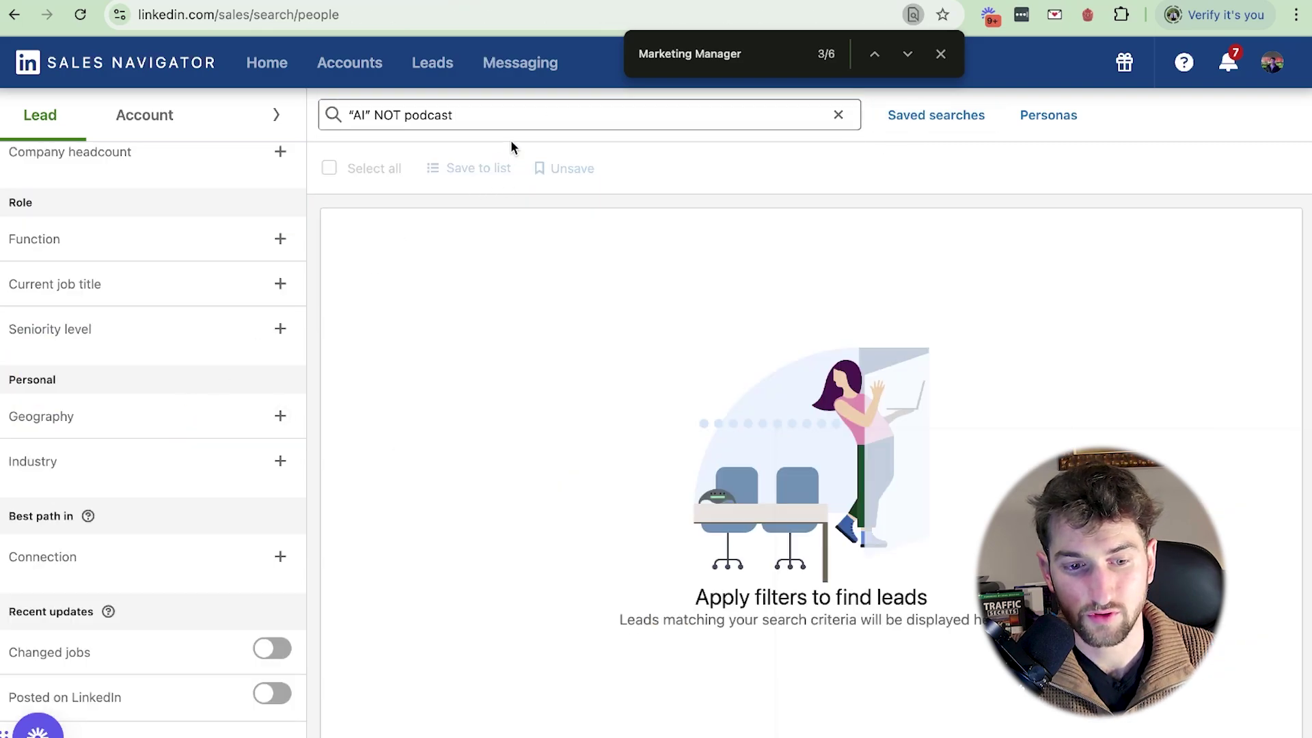
# Run "AI" NOT podcast, extend it with NOT seo NOT guests, then start a new search.
pyautogui.click(536, 117)
pyautogui.press('Return')
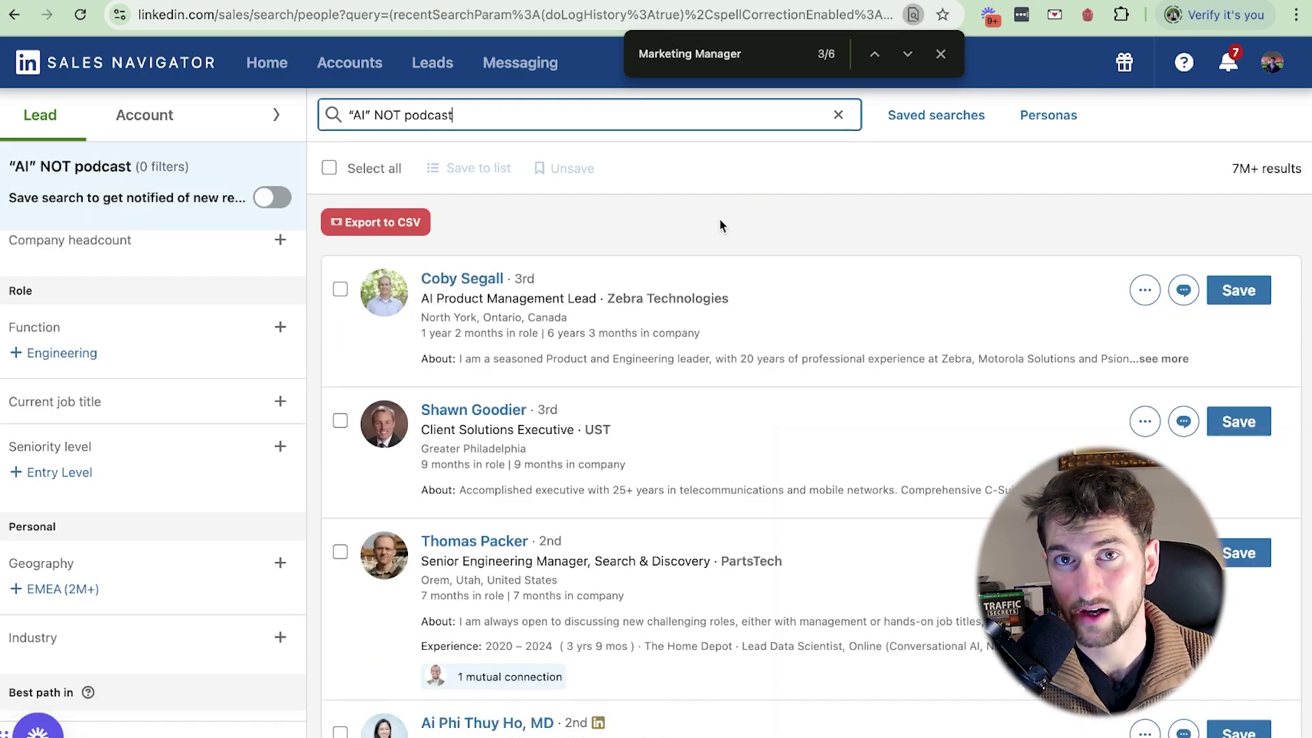
pyautogui.click(445, 116)
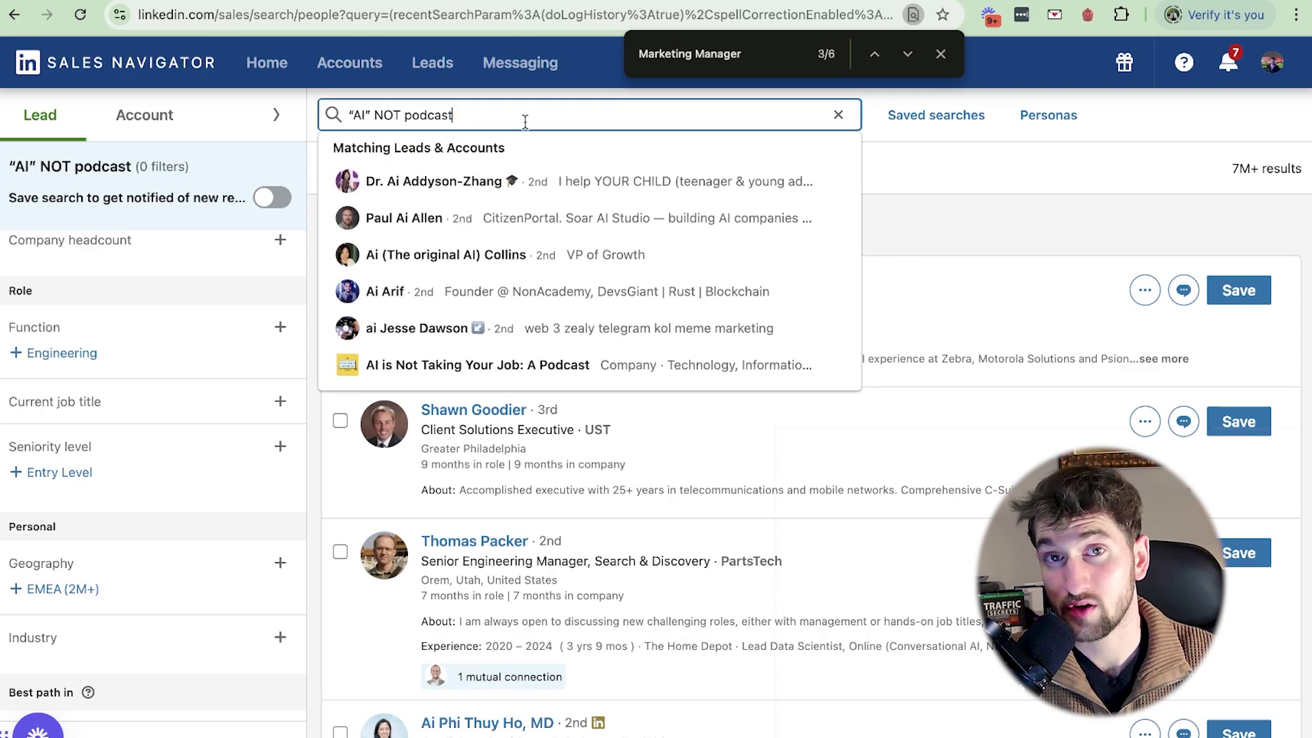
pyautogui.write('NOT seo')
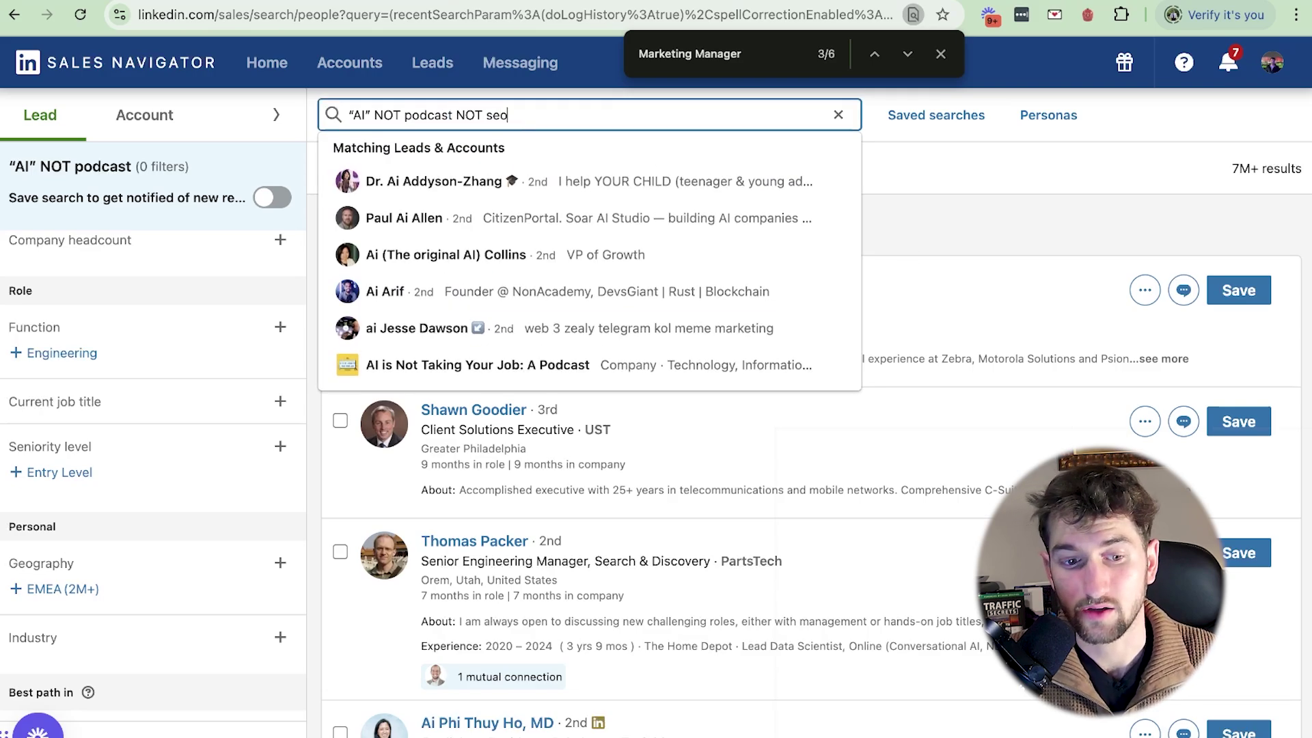
pyautogui.write(' NOT ')
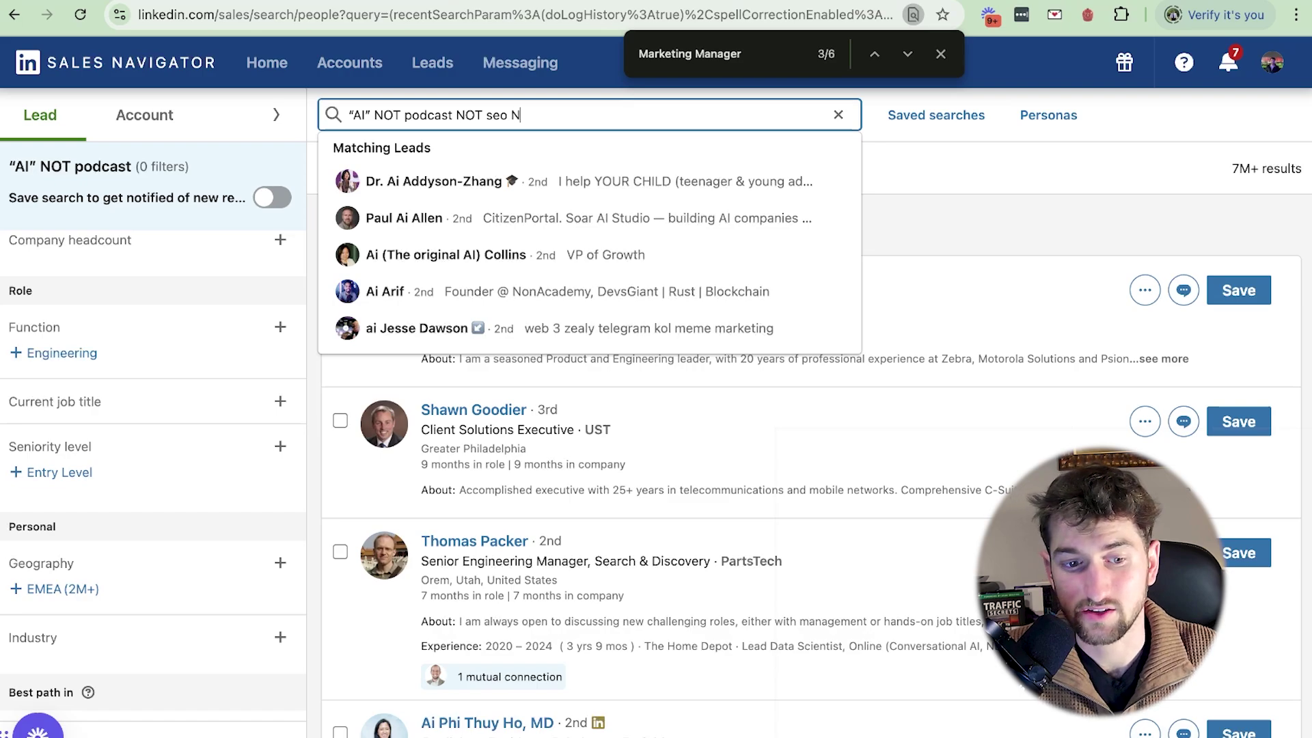
pyautogui.write('guests')
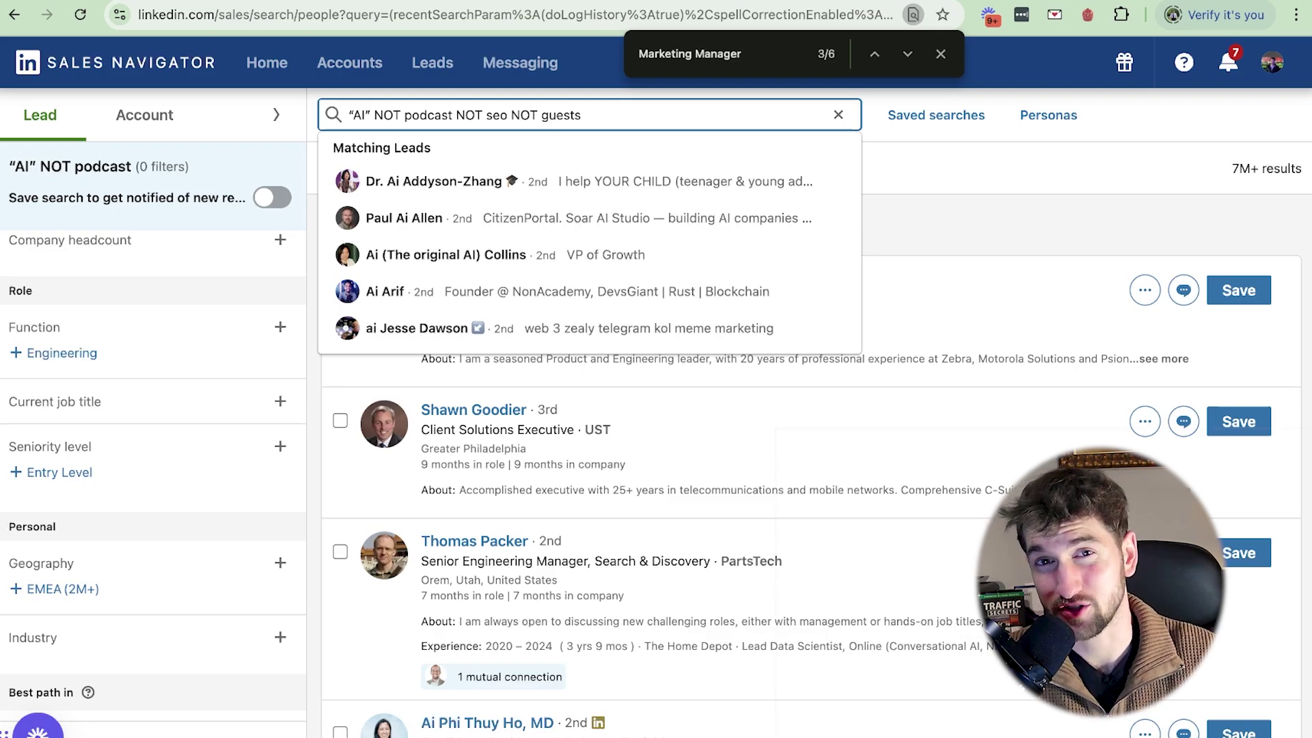
pyautogui.press('Return')
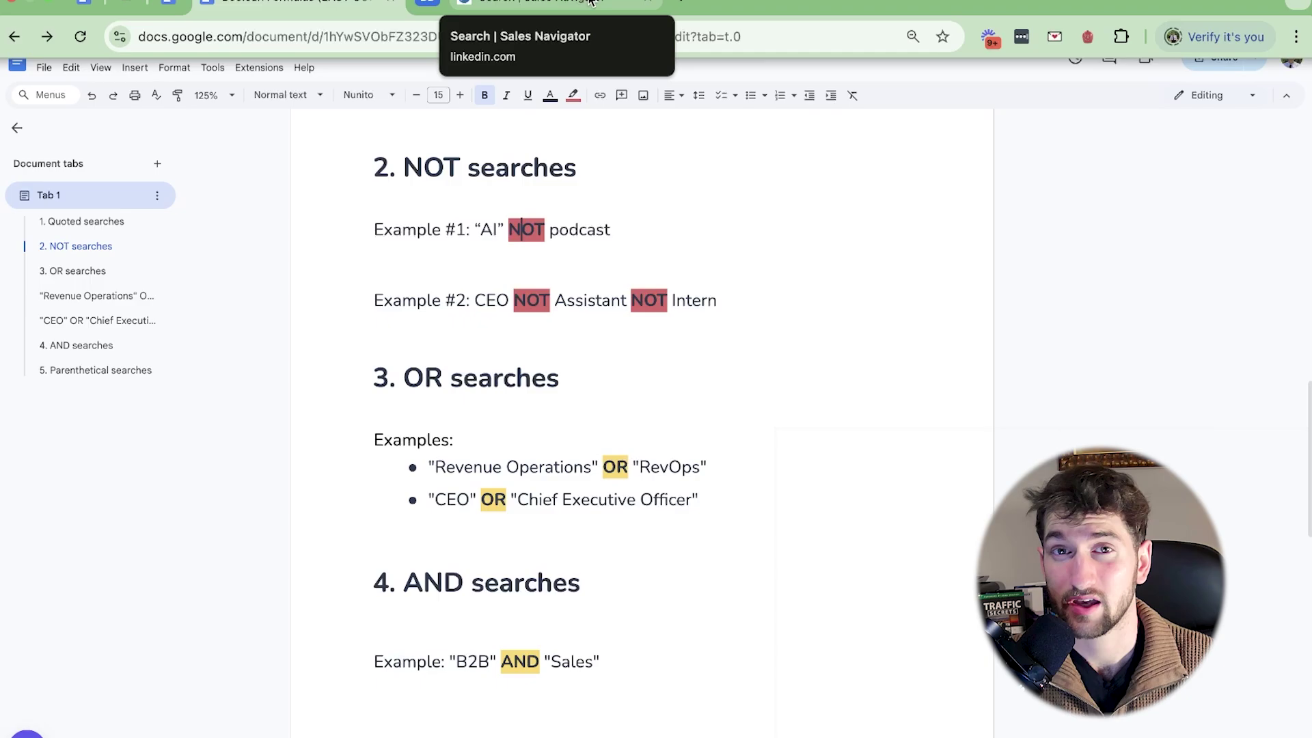
pyautogui.click(591, 2)
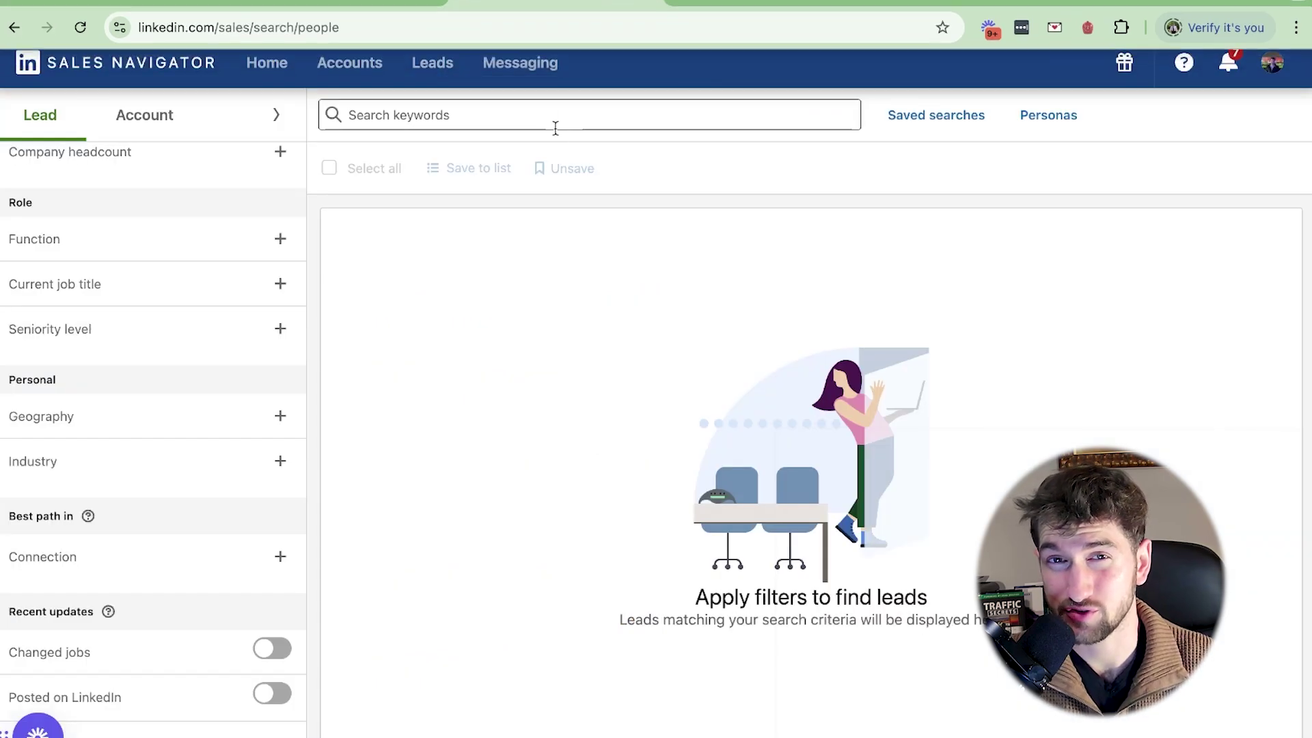
# Add Founder as a current job title filter.
pyautogui.scroll(2, 252, 410)
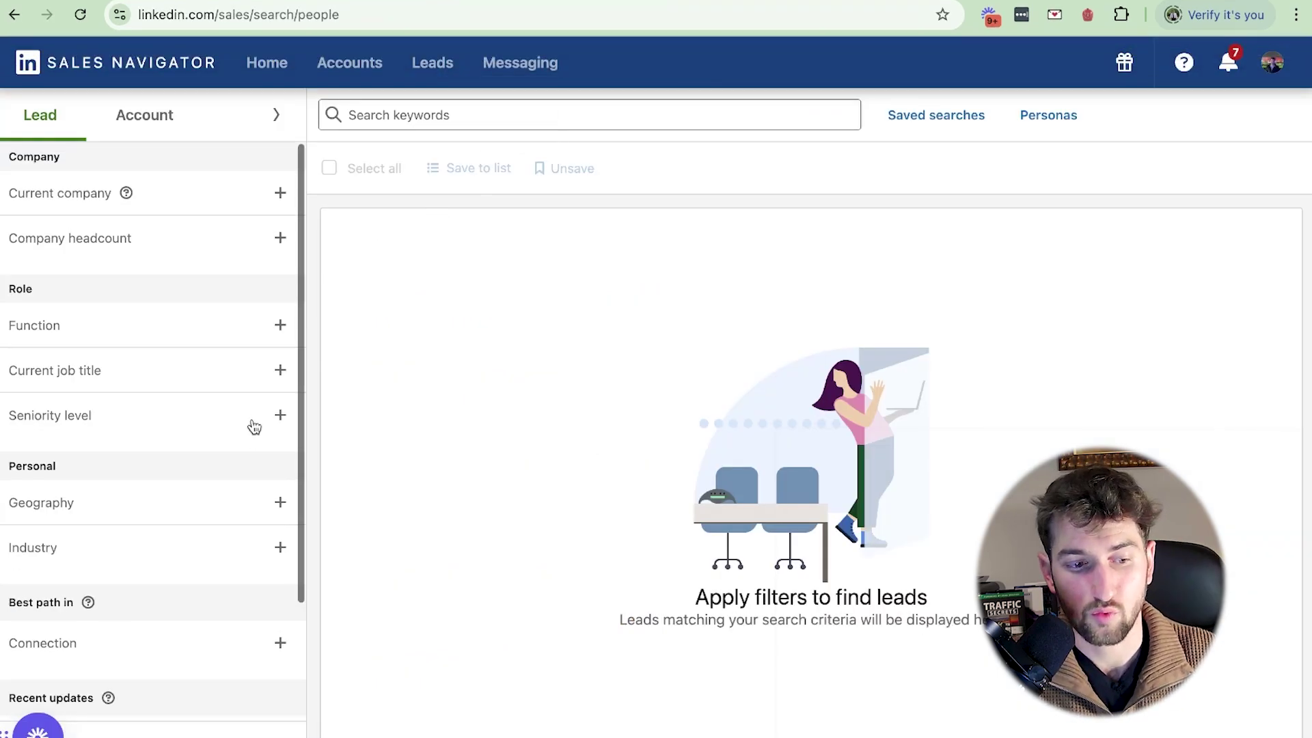
pyautogui.click(279, 371)
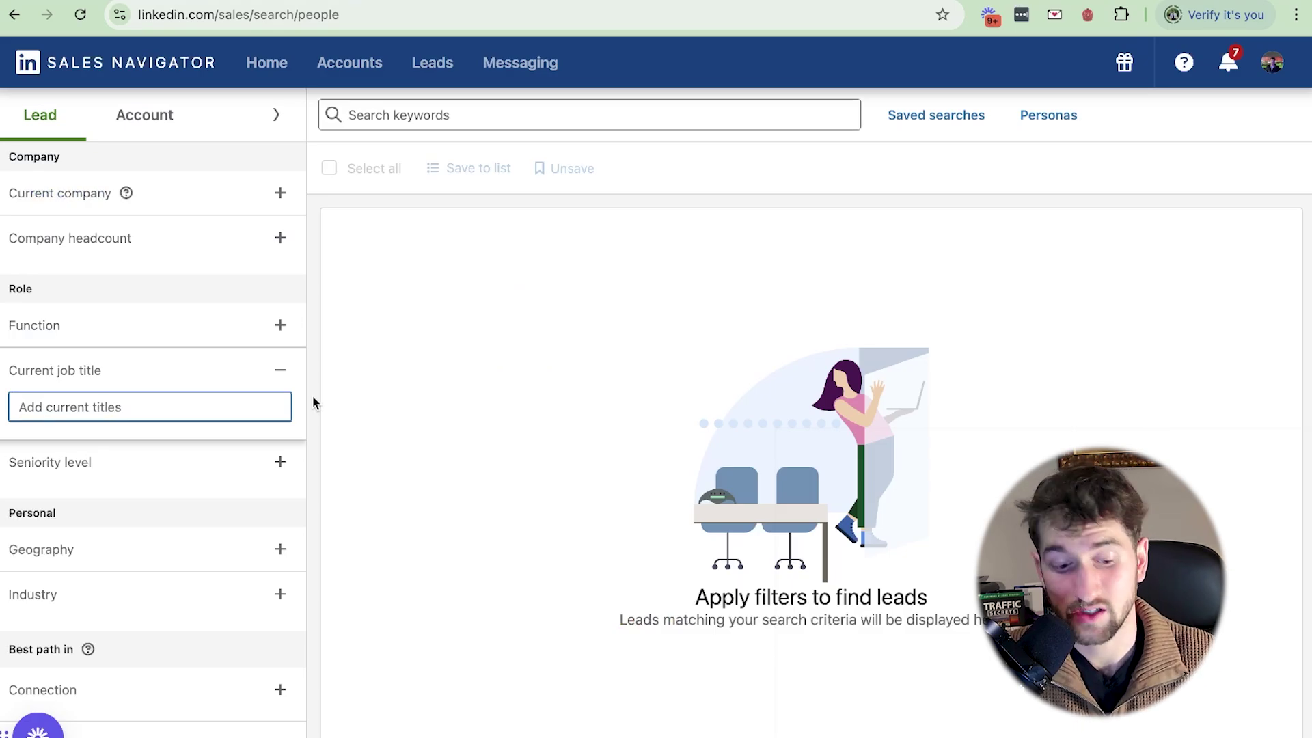
pyautogui.write('Founder')
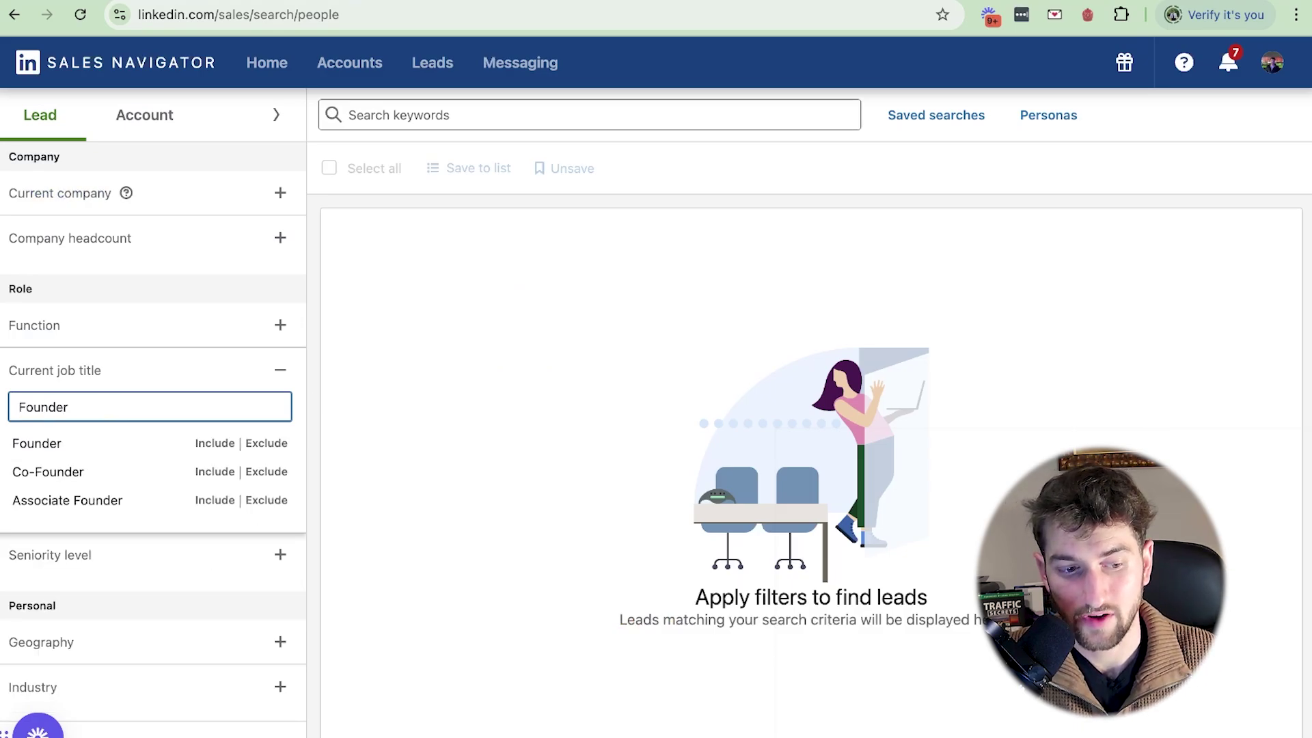
pyautogui.press('Return')
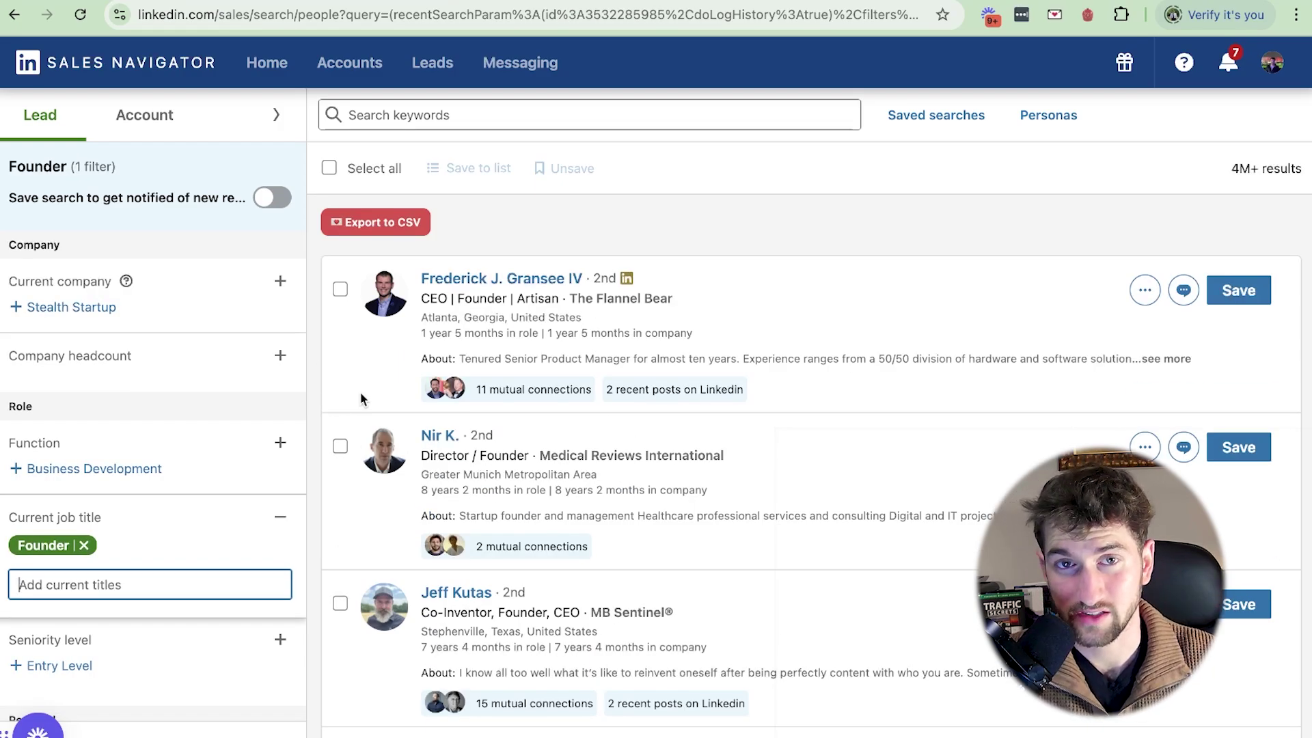
# Replace it with the Boolean title query Founder NOT Assistant NOT Intern.
pyautogui.scroll(-2, 276, 397)
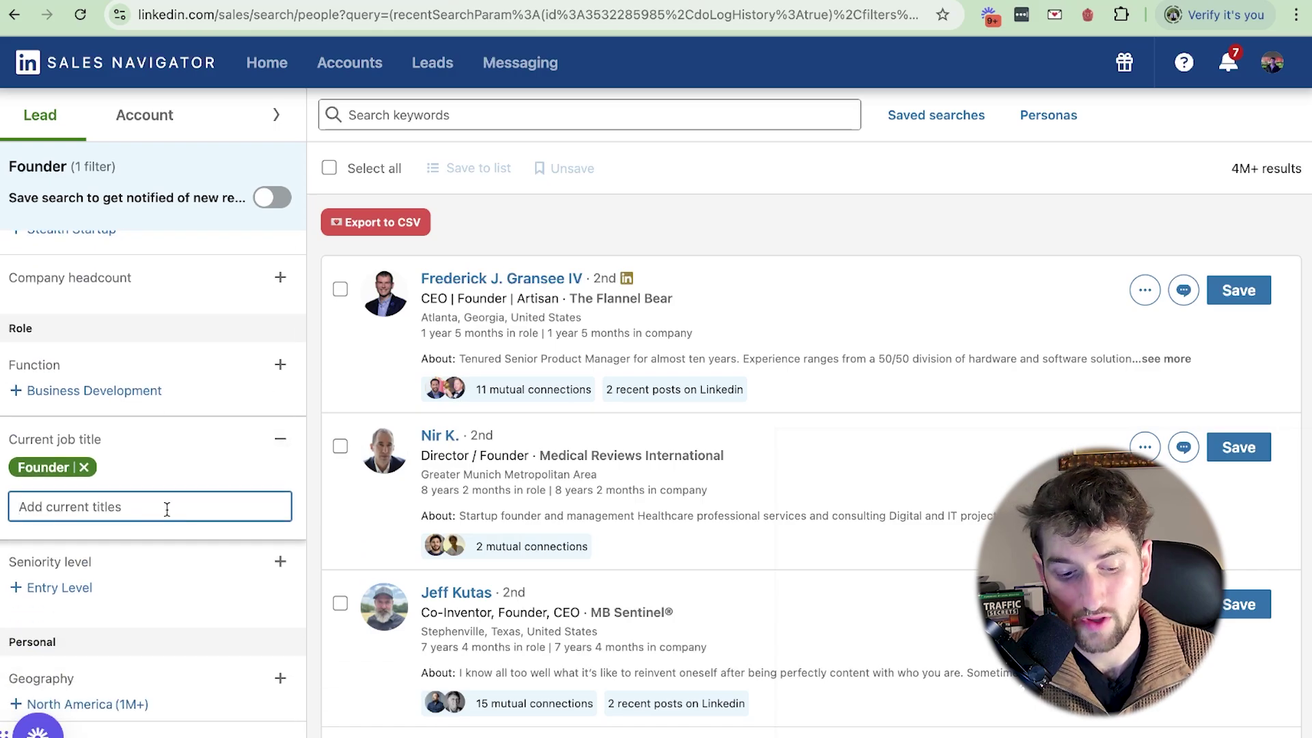
pyautogui.write('CEO NOT Assistant NOT Intern')
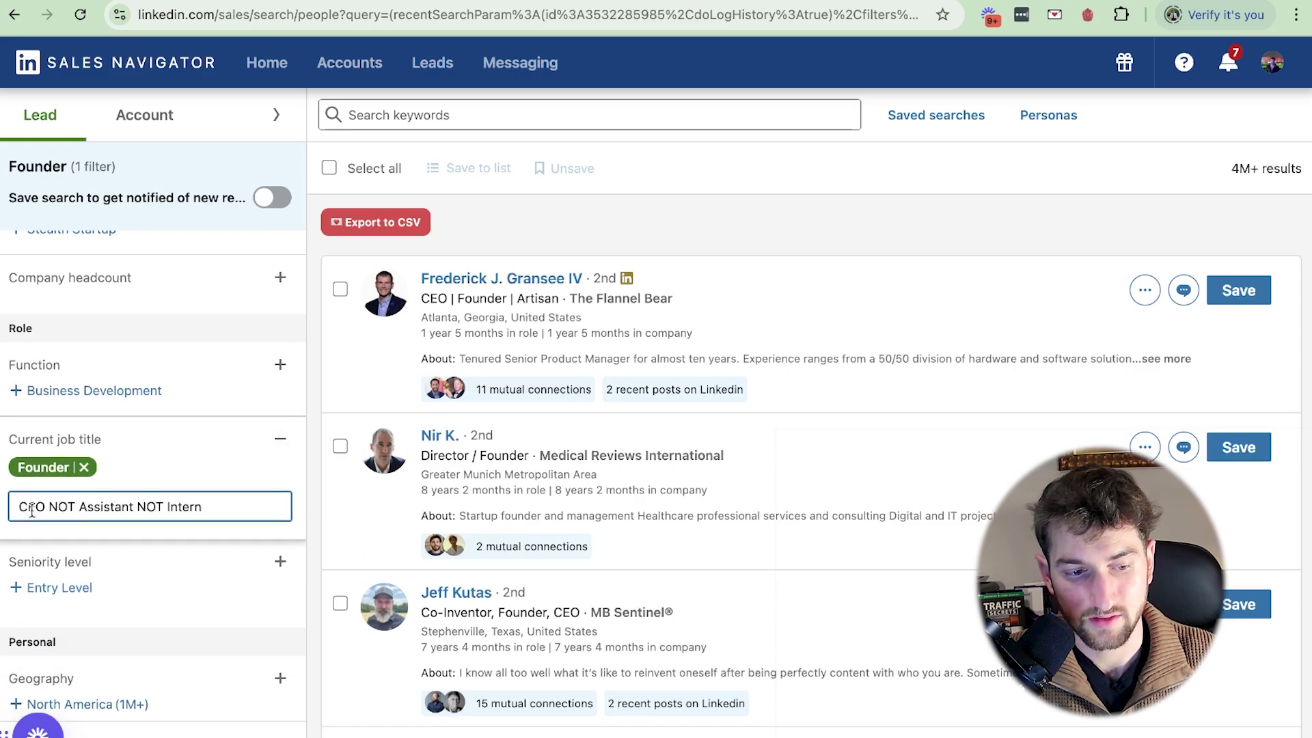
pyautogui.doubleClick(31, 507)
pyautogui.write('Founder')
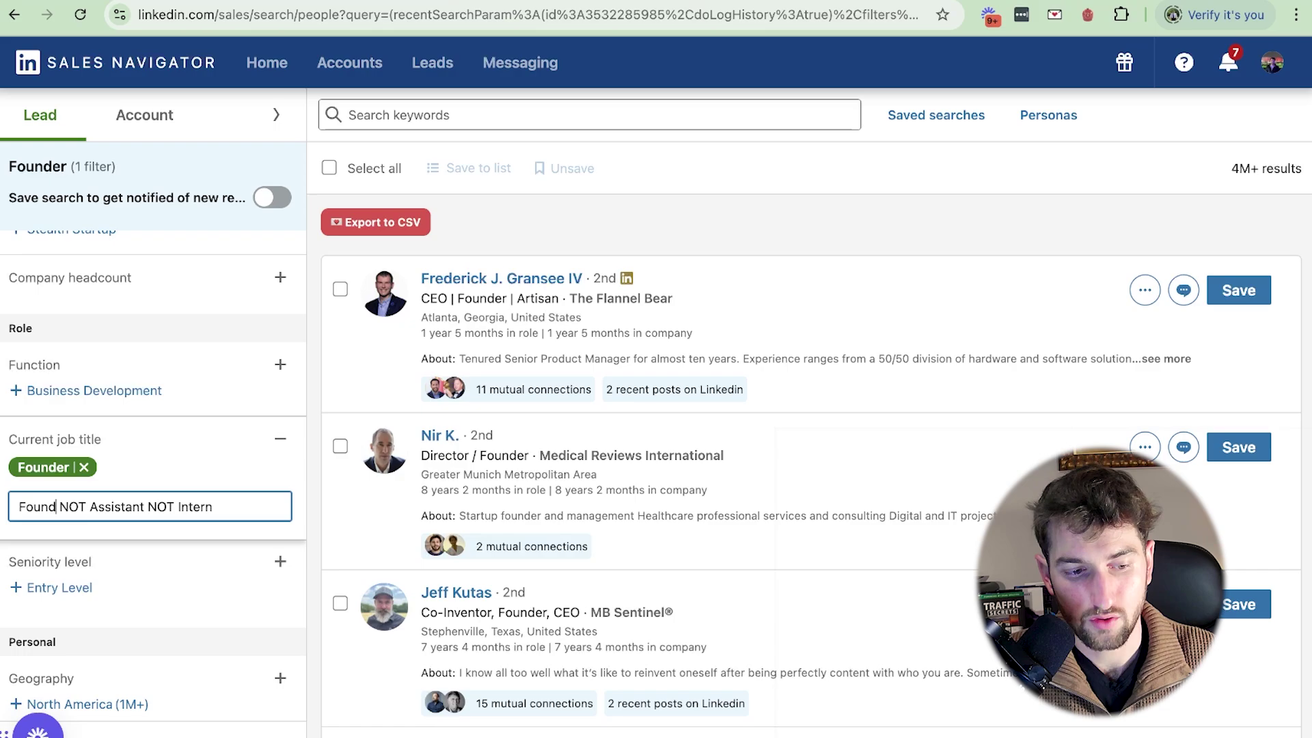
pyautogui.doubleClick(82, 507)
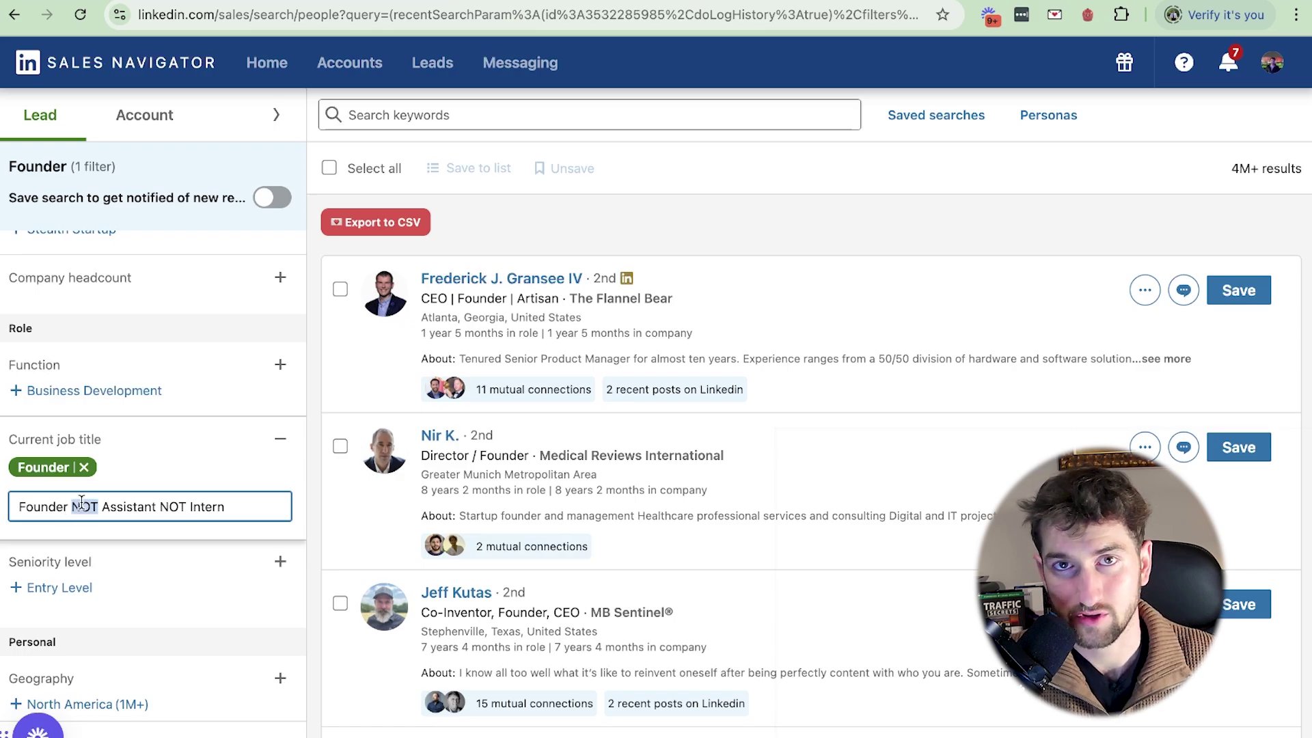
pyautogui.doubleClick(123, 506)
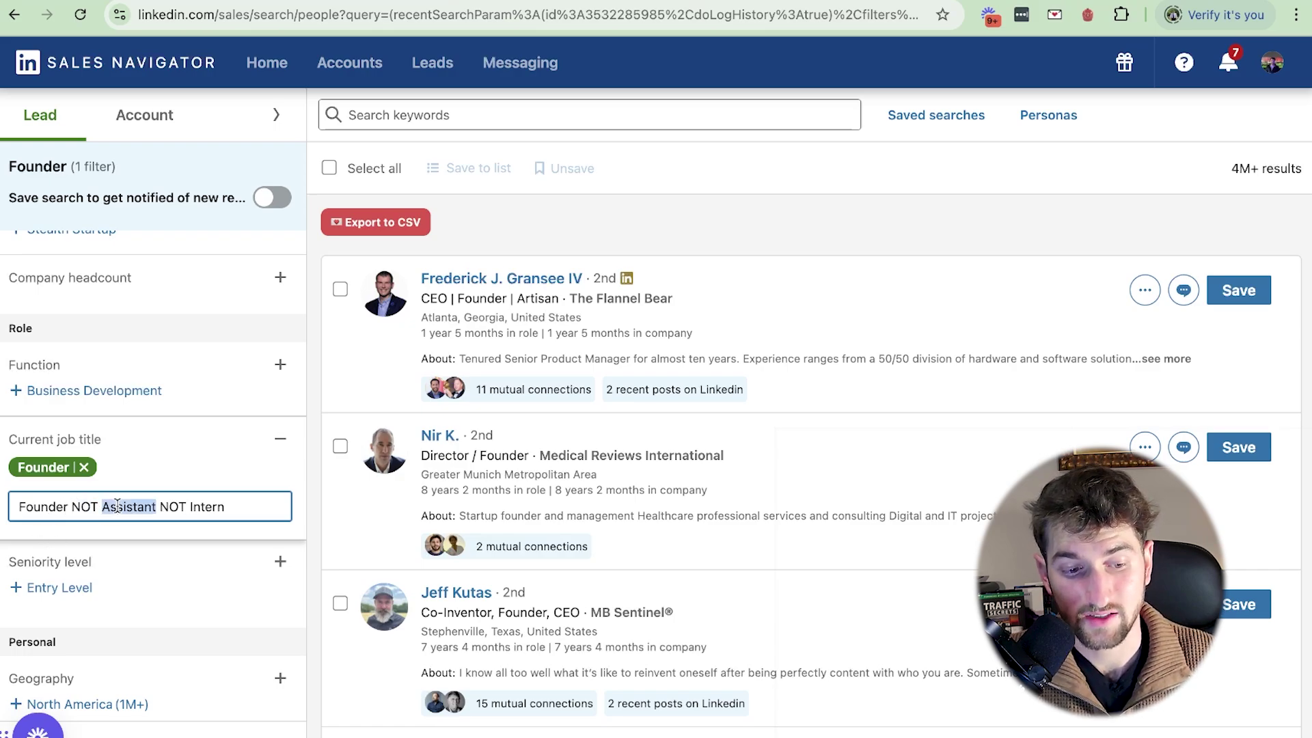
pyautogui.click(83, 467)
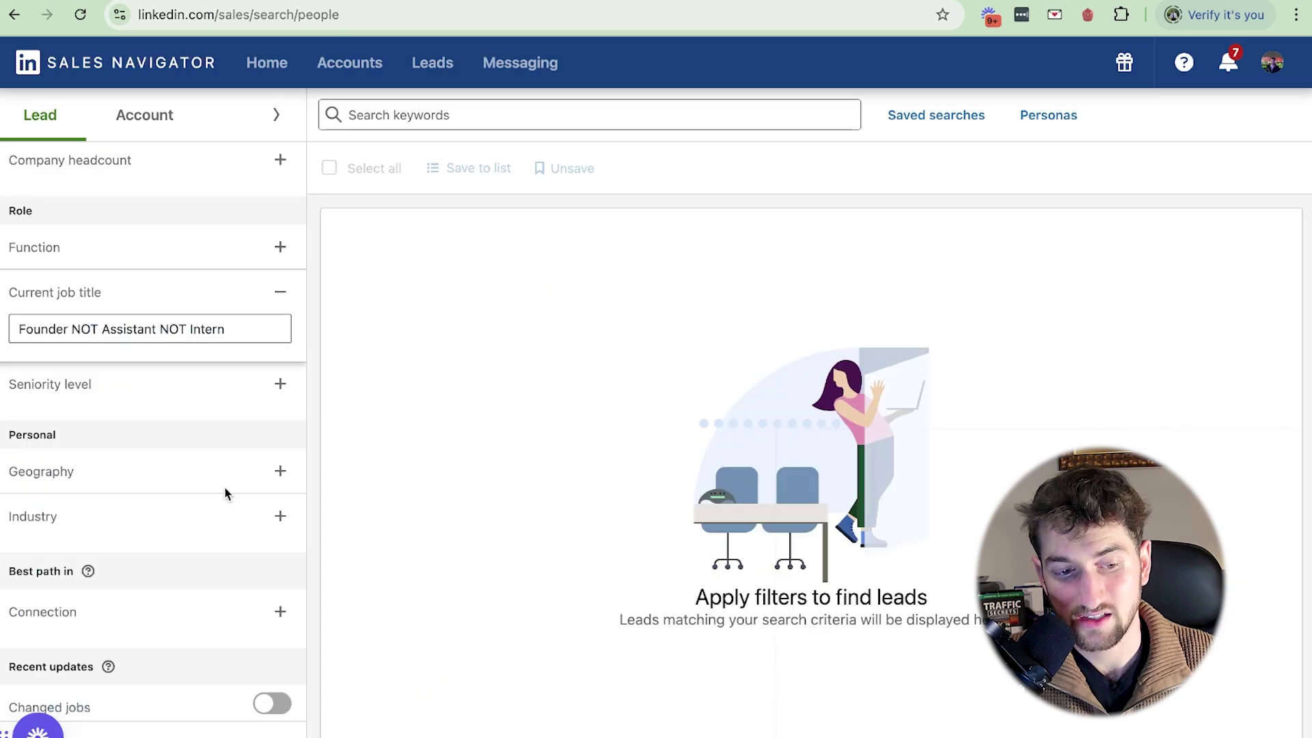
pyautogui.click(234, 330)
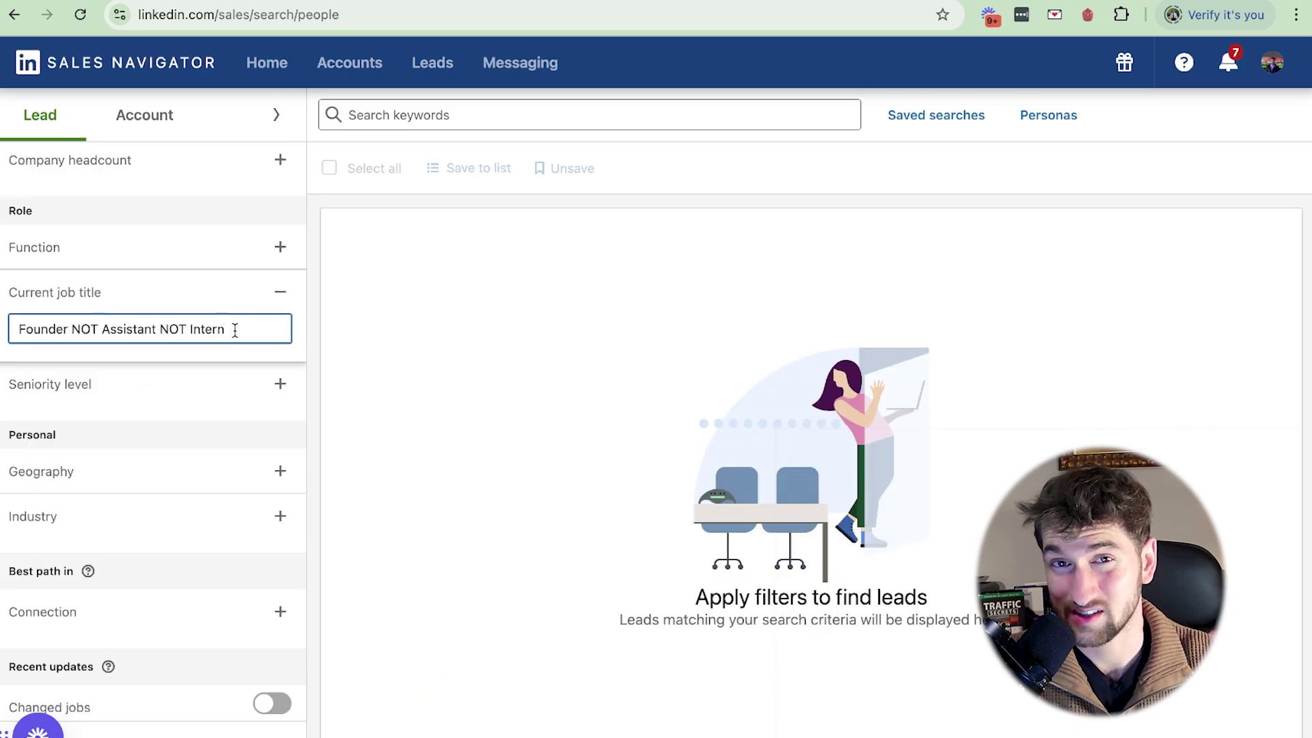
pyautogui.press('Return')
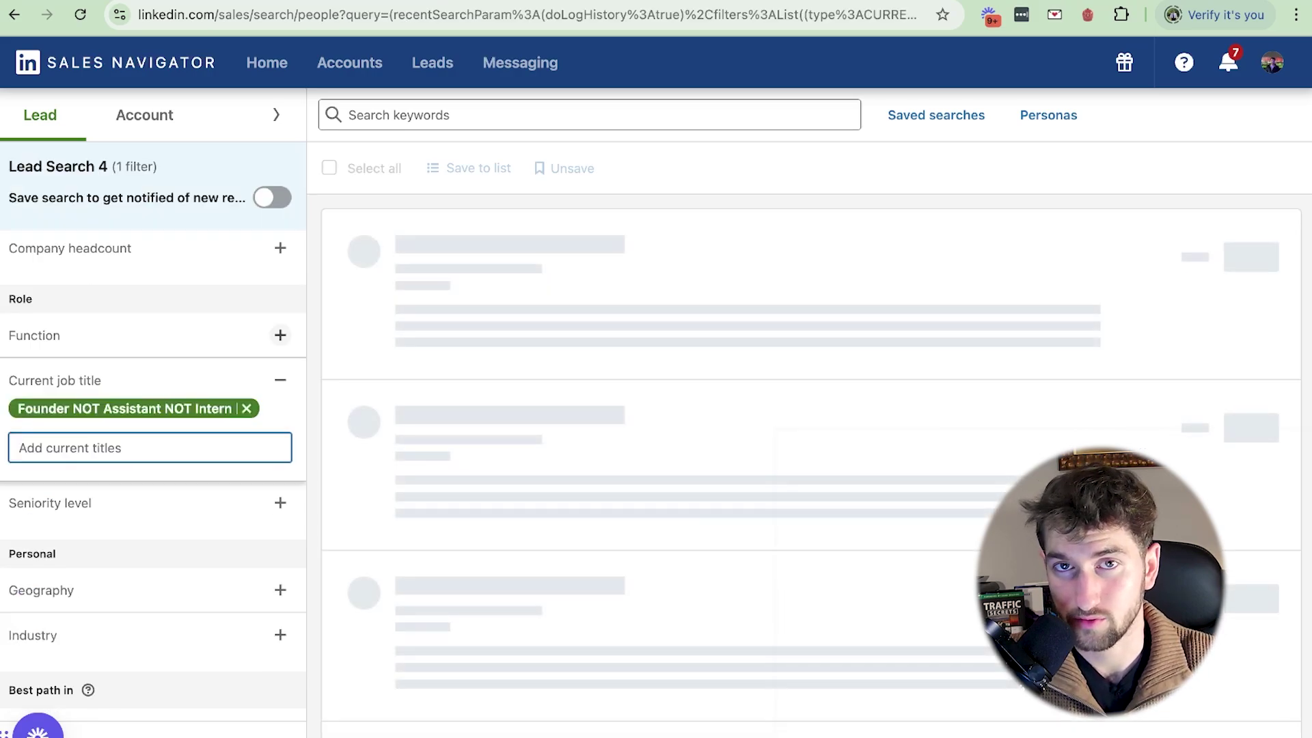
# Rebuild the title filter: include Founder, exclude Assistant, and start entering Intern.
pyautogui.click(251, 418)
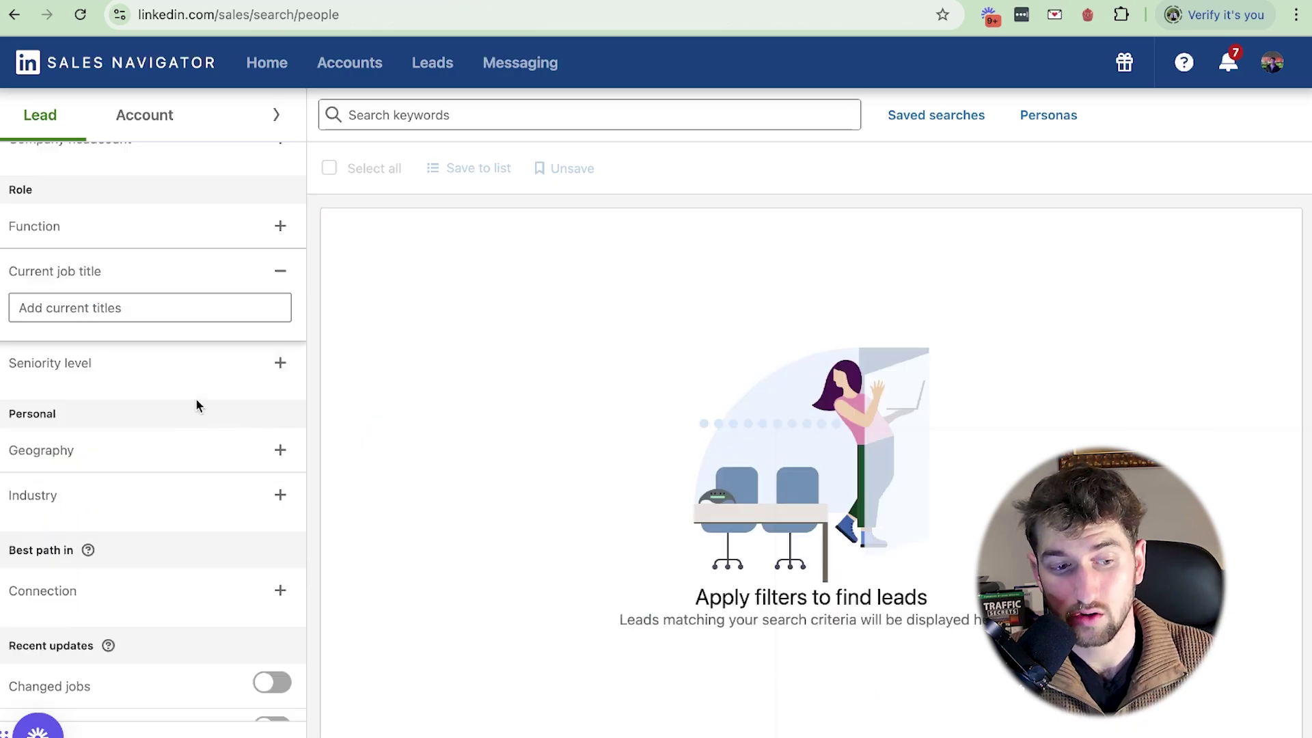
pyautogui.click(237, 307)
pyautogui.write('Founder')
pyautogui.press('Return')
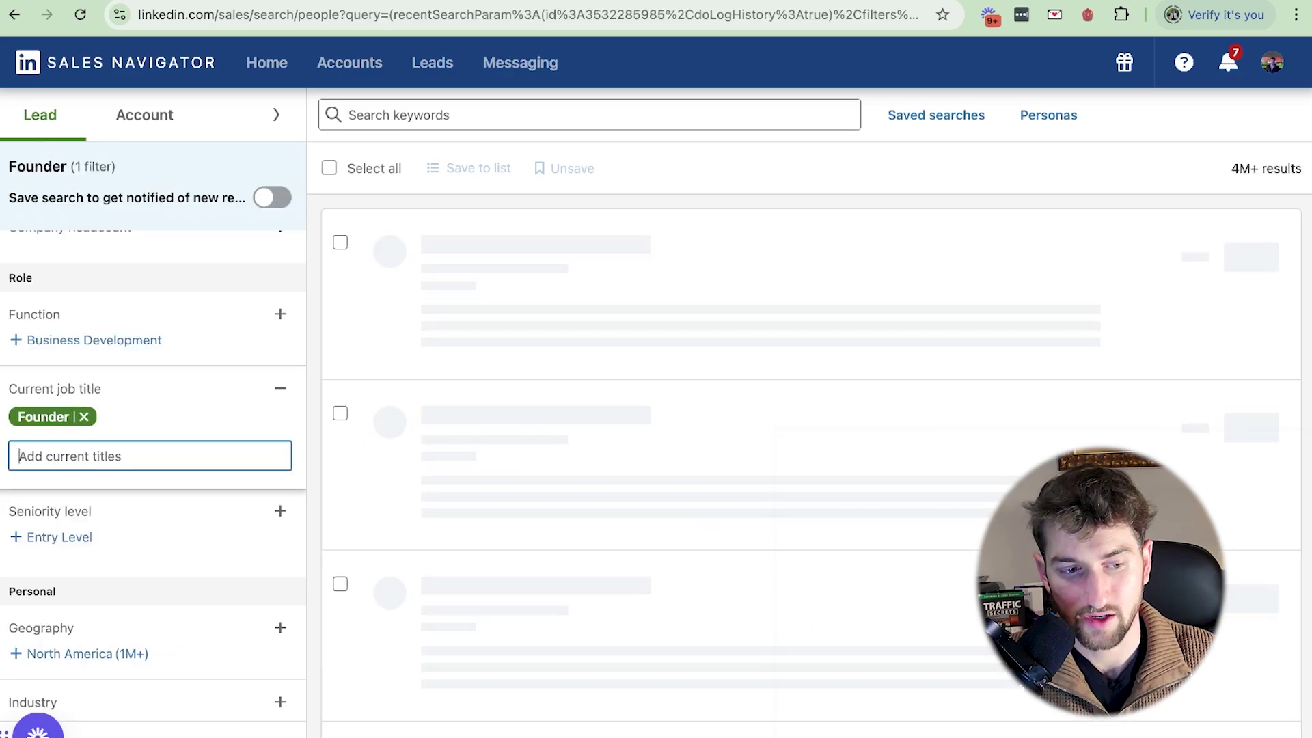
pyautogui.write('Assistant')
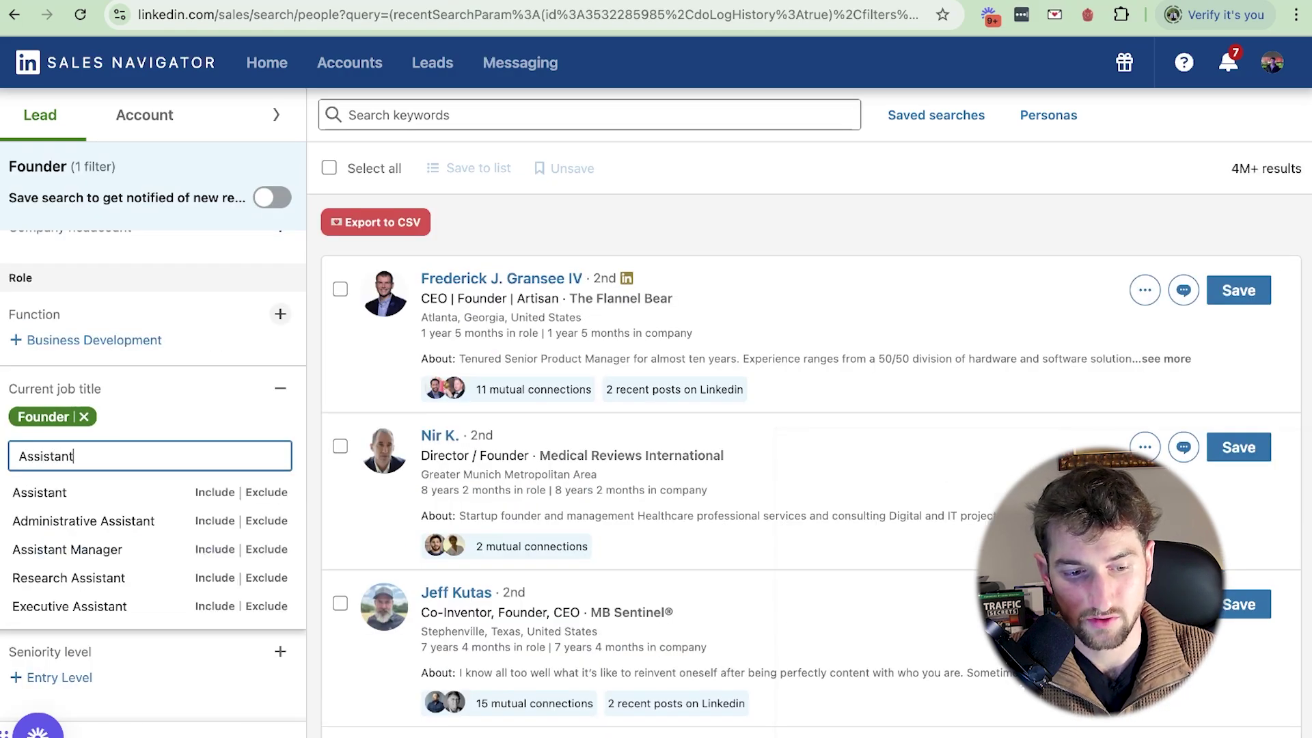
pyautogui.click(272, 499)
pyautogui.click(211, 459)
pyautogui.write('Intern')
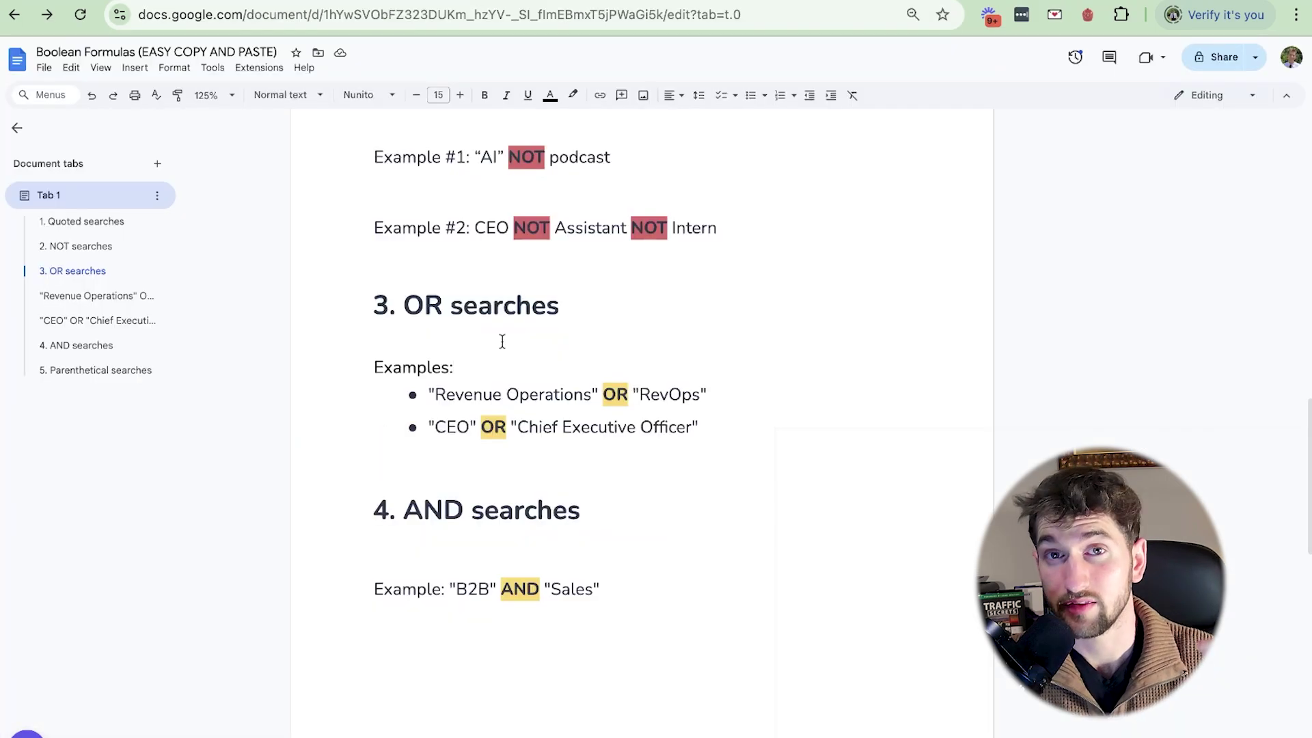
pyautogui.scroll(-1, 502, 342)
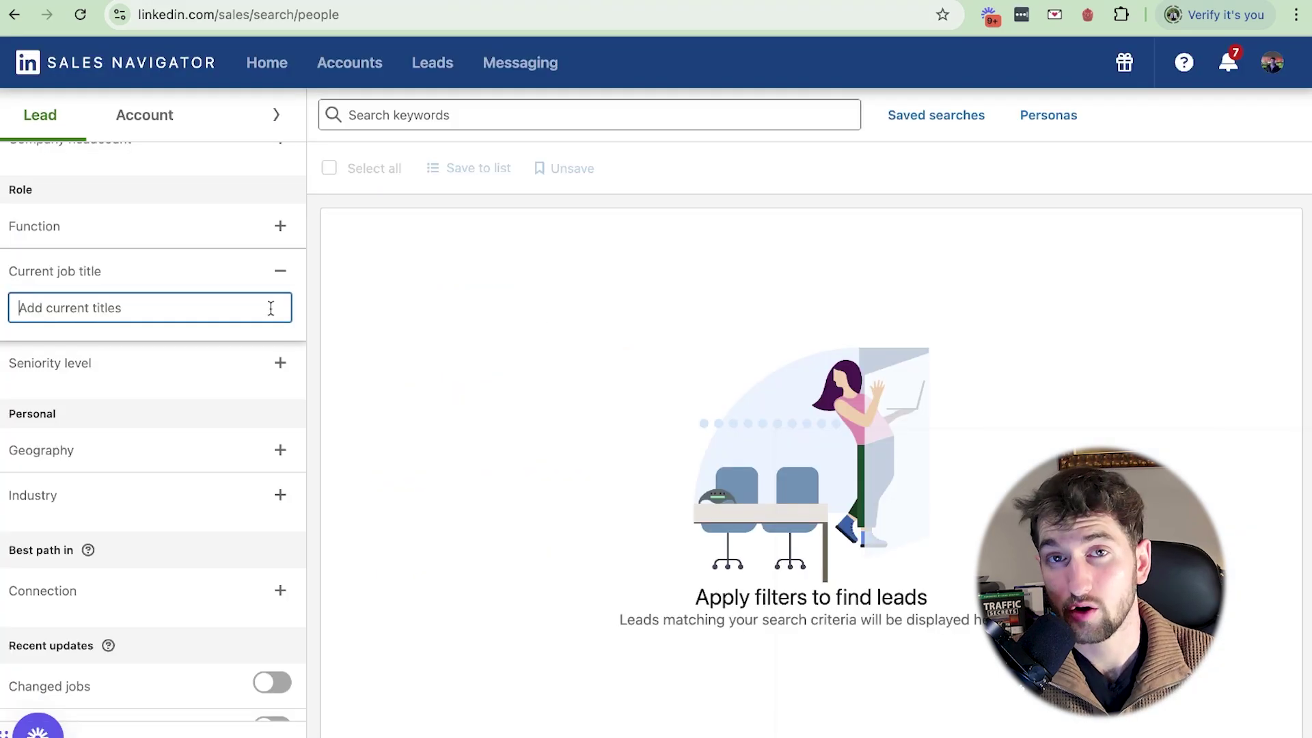
# Apply the Revenue Operations OR RevOps job title query as a filter.
pyautogui.write('"Revenue Operations" OR "RevOps"')
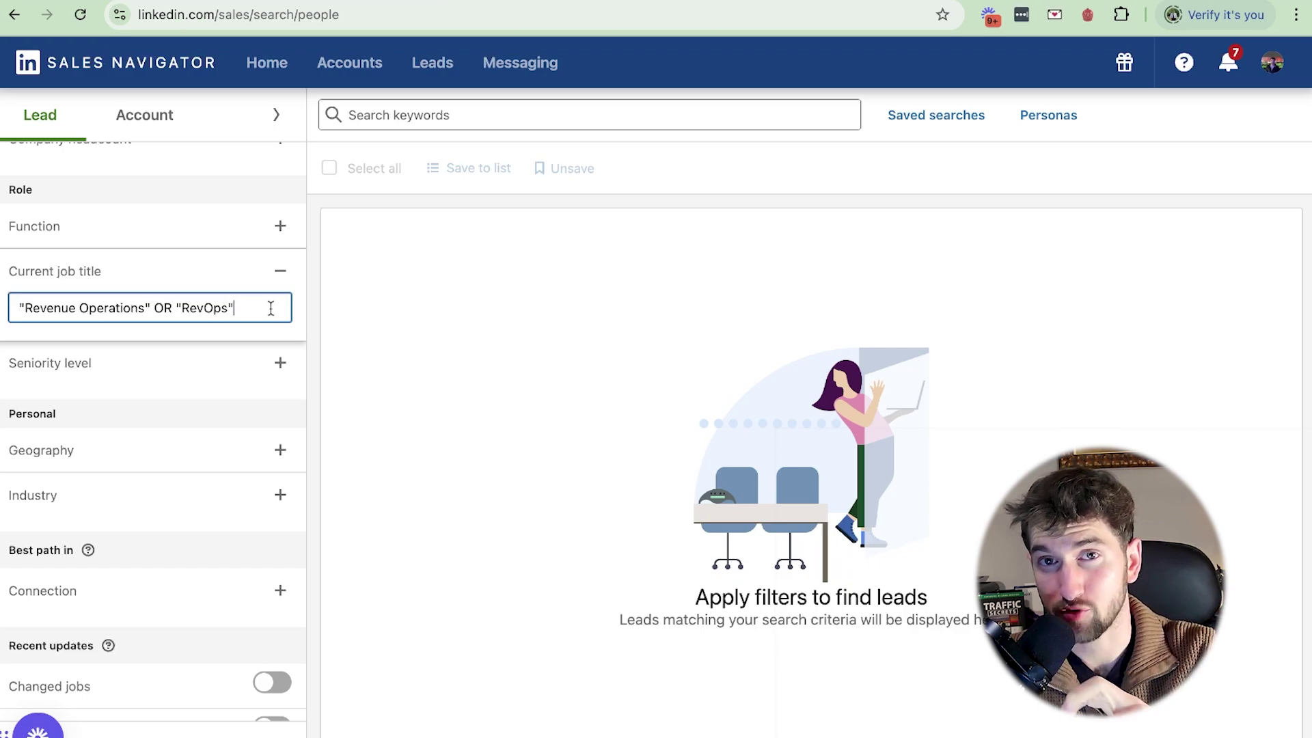
pyautogui.press('Return')
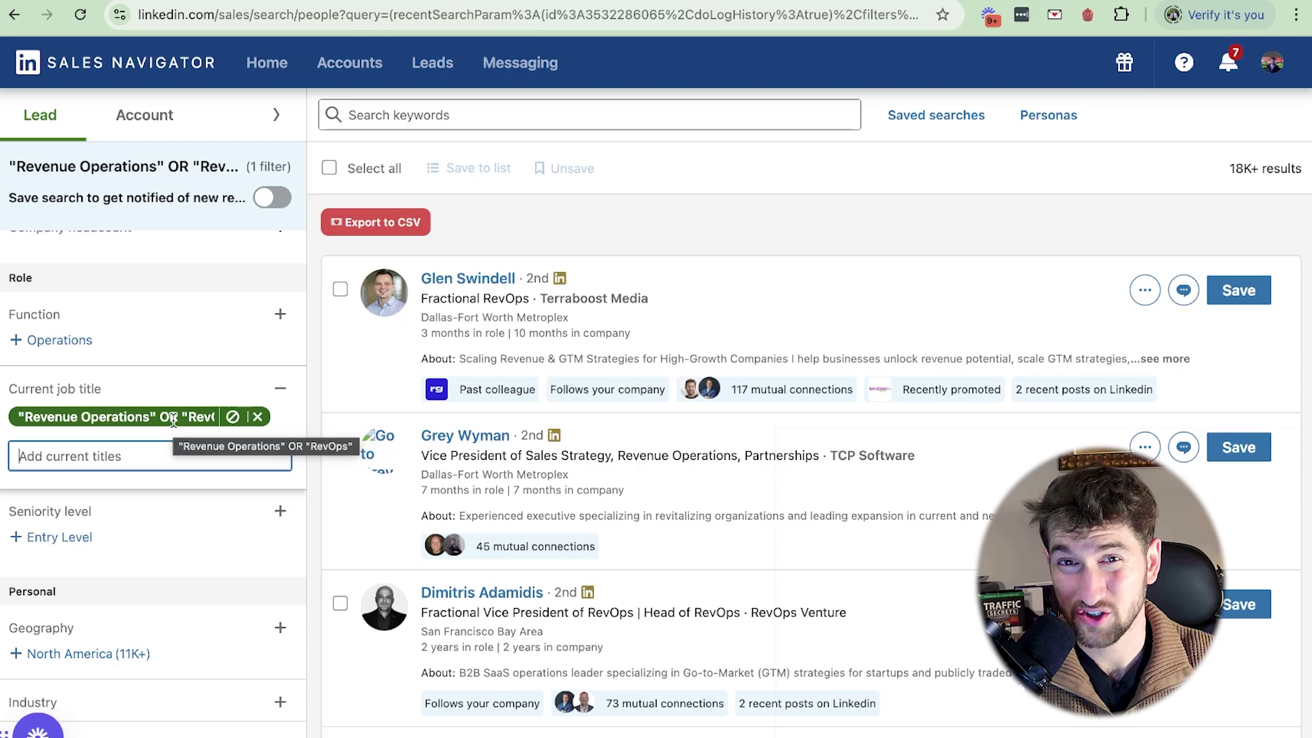
pyautogui.scroll(-1, 176, 457)
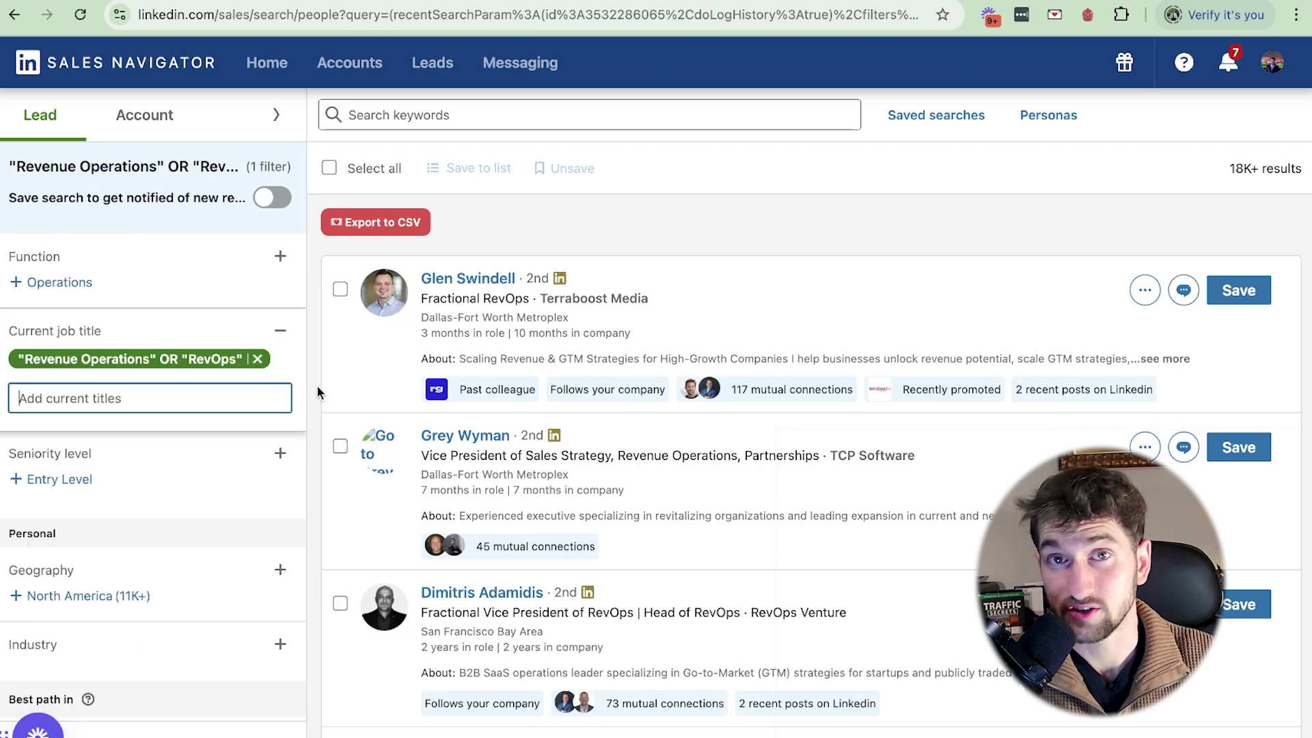
pyautogui.scroll(-2, 462, 304)
pyautogui.scroll(1, 462, 303)
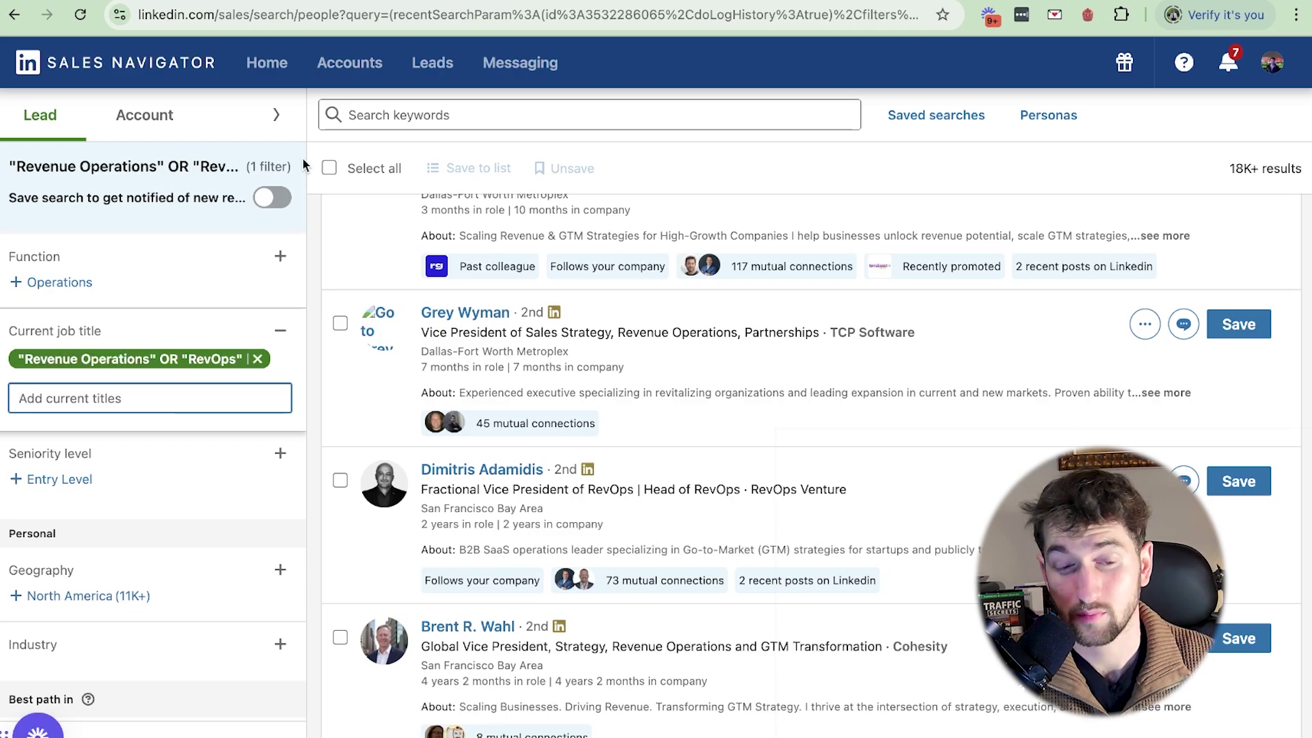
# Select the "B2B" AND "Sales" example in the Boolean Formulas doc.
pyautogui.hotkey('ctrl', 'Tab')
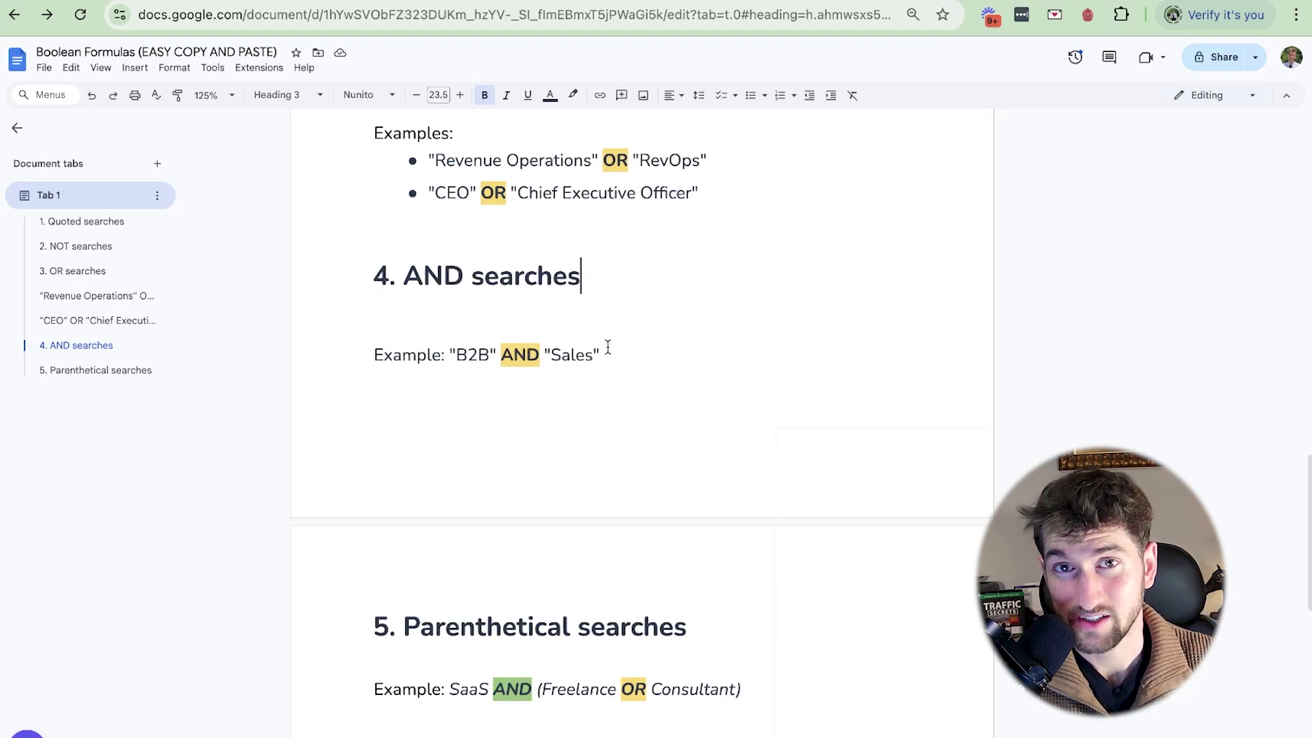
pyautogui.click(608, 347)
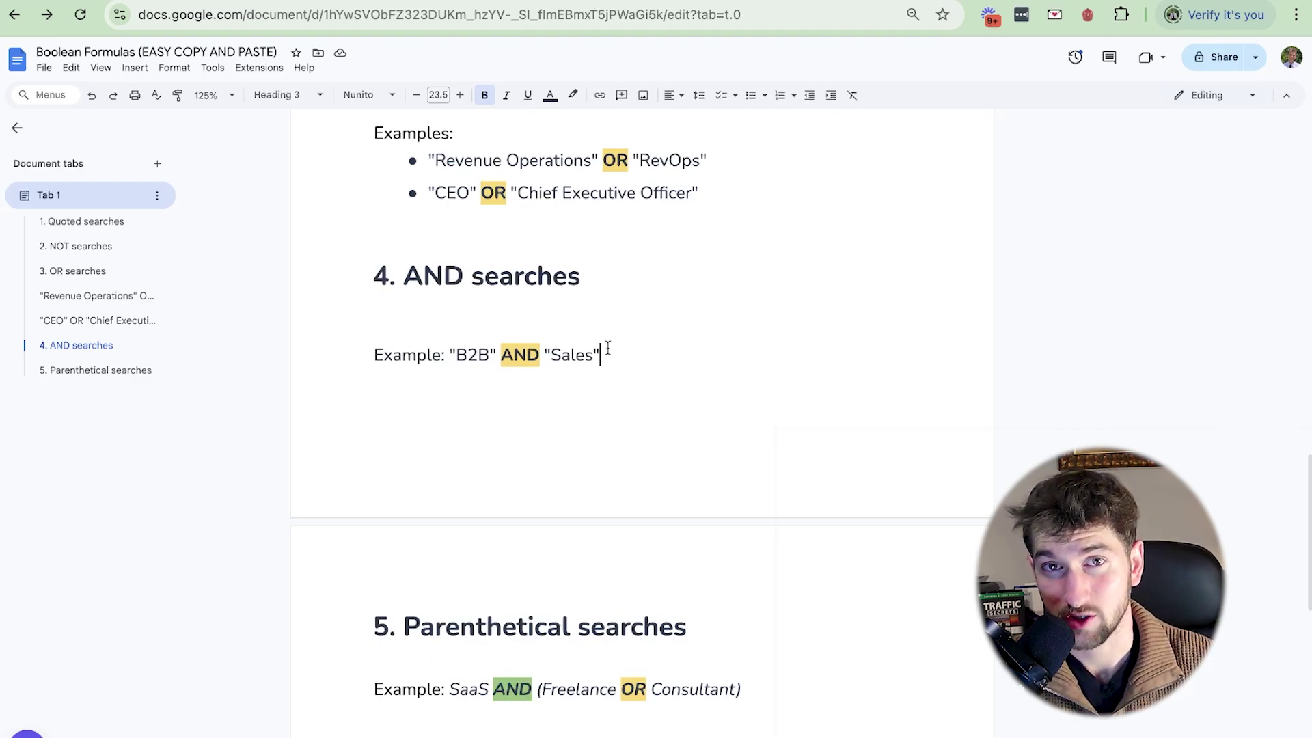
pyautogui.moveTo(601, 353); pyautogui.dragTo(450, 352)
pyautogui.hotkey('ctrl', 'c')
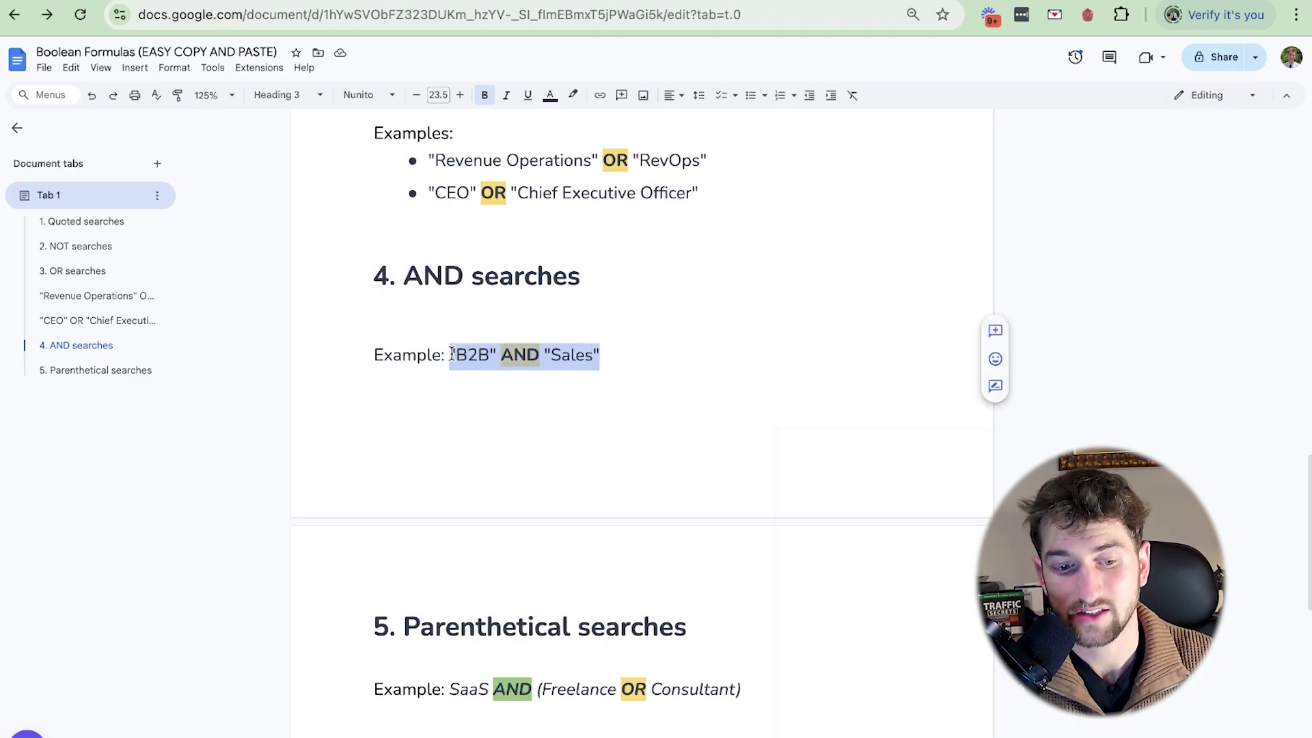
# Run a "B2B" AND "Sales" keyword search in Sales Navigator.
pyautogui.hotkey('ctrl', 'Tab')
pyautogui.click(625, 110)
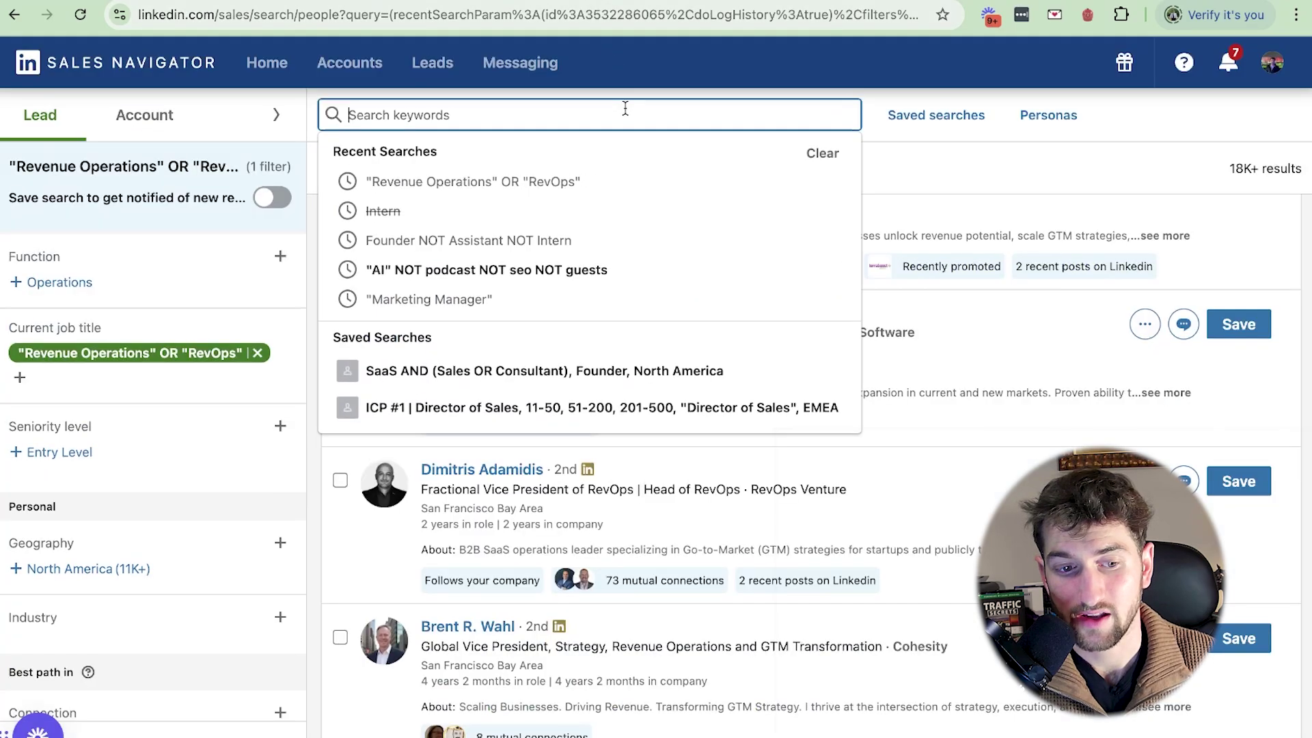
pyautogui.hotkey('ctrl', 'v')
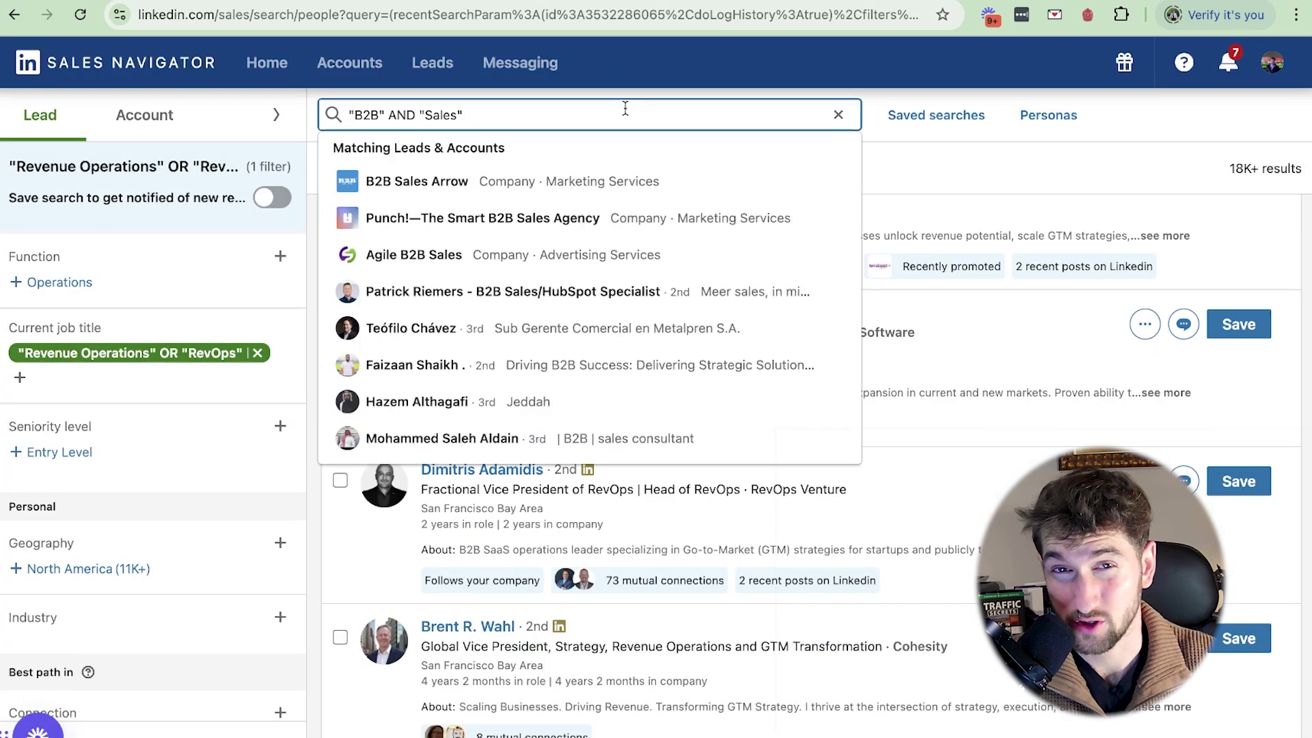
pyautogui.press('Return')
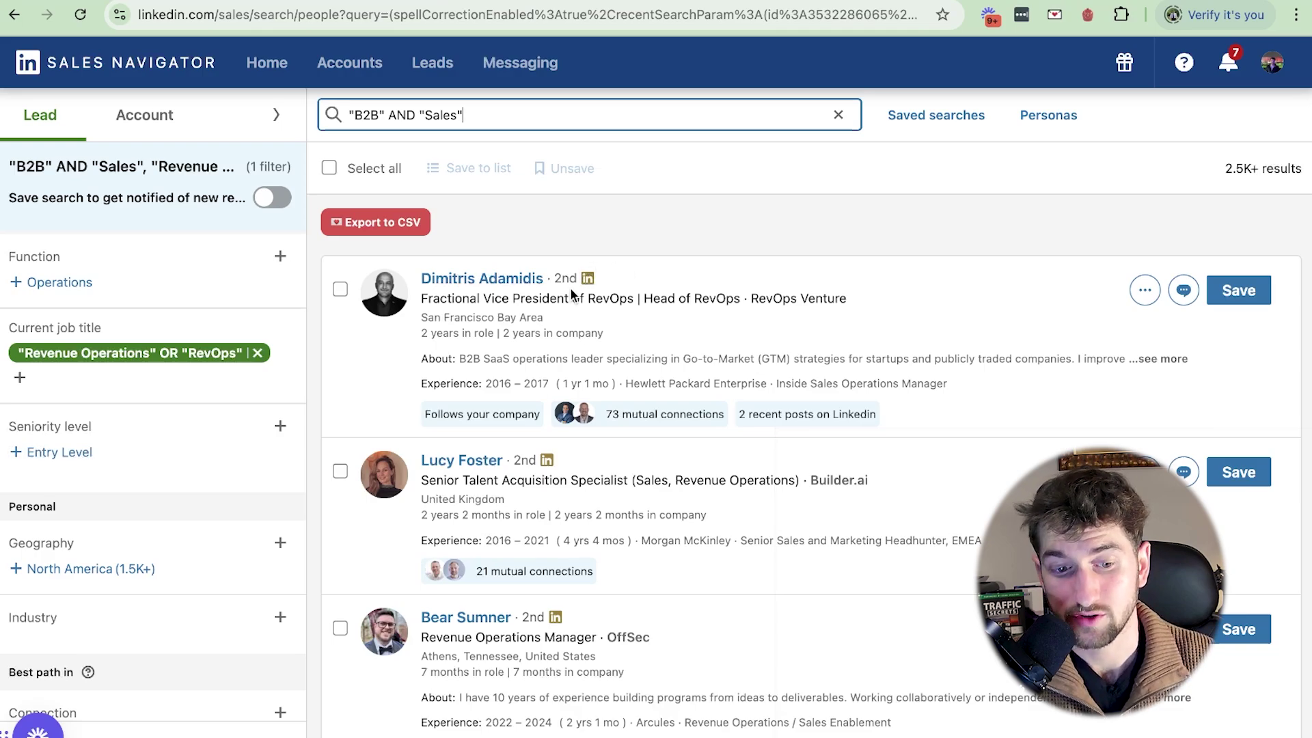
pyautogui.click(493, 116)
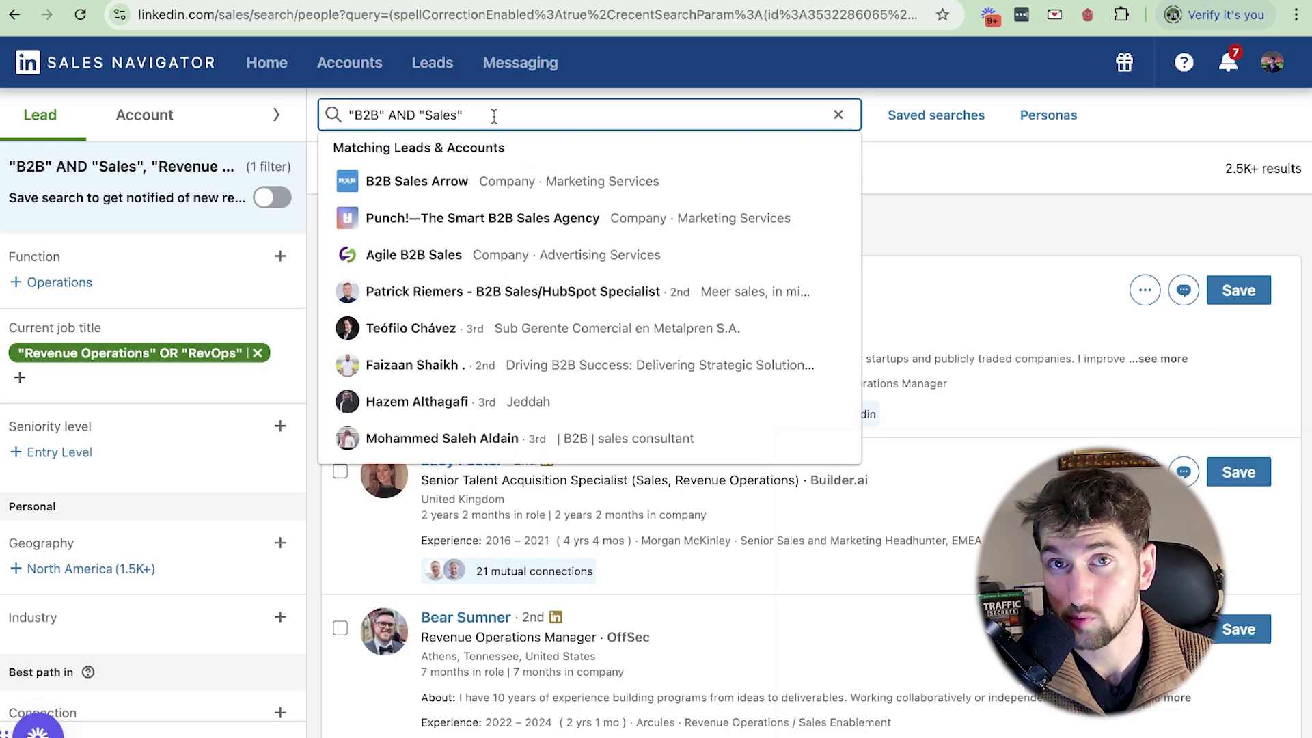
pyautogui.click(874, 189)
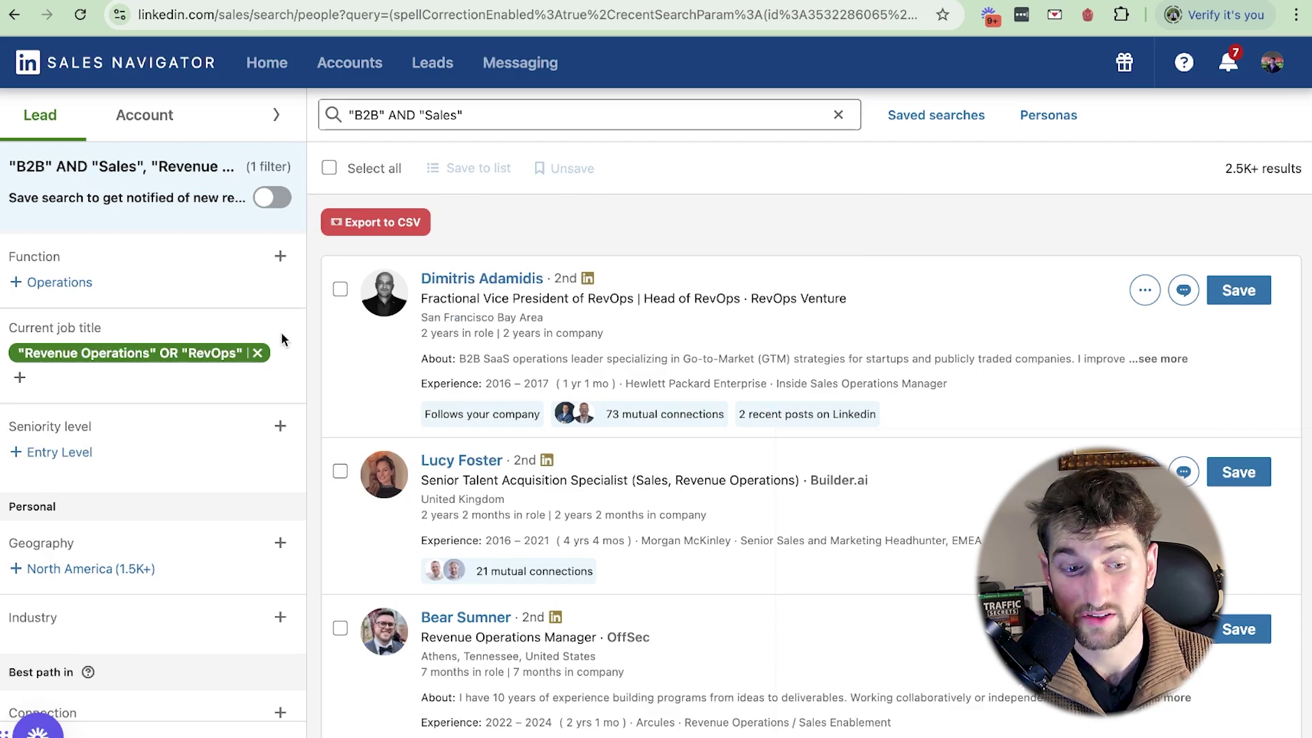
# Remove the RevOps title filter and select the SaaS AND (Freelance OR Consultant) example.
pyautogui.click(257, 352)
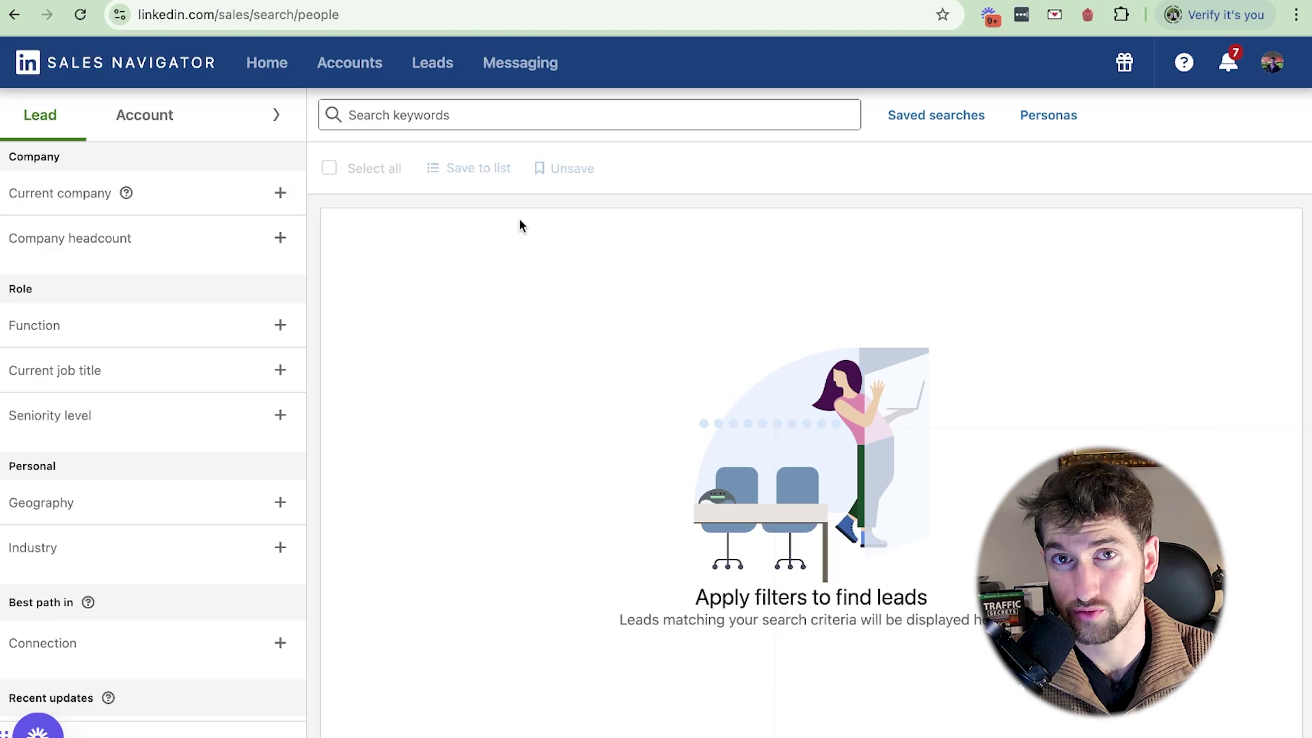
pyautogui.hotkey('ctrl', 'Tab')
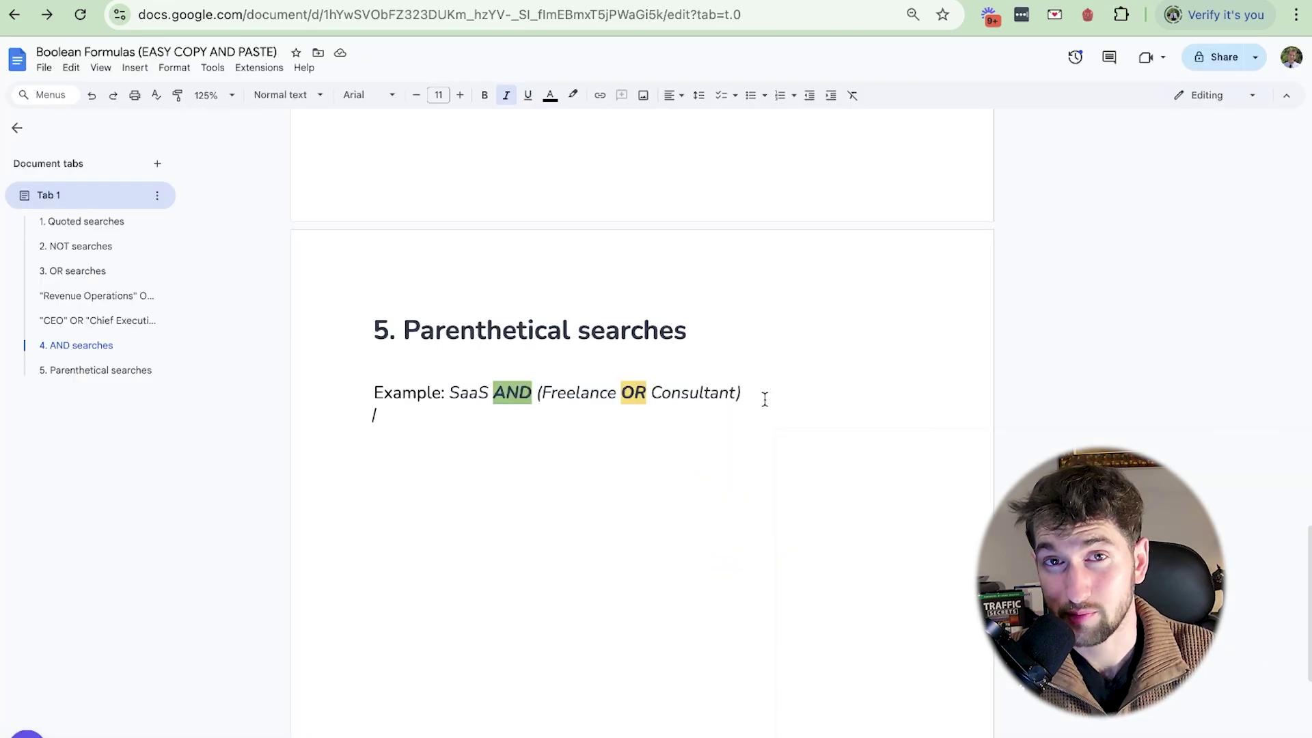
pyautogui.moveTo(764, 399); pyautogui.dragTo(450, 398)
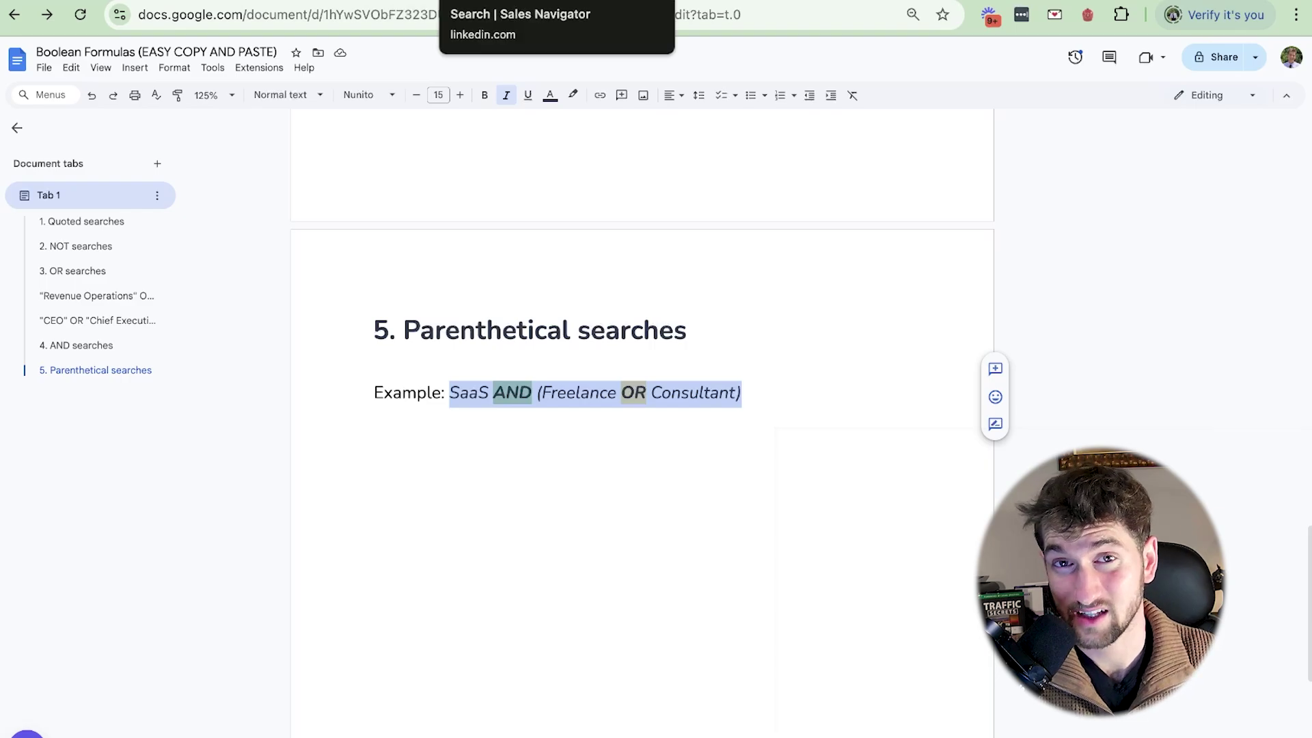
# Run the SaaS AND (Freelance OR Consultant) keyword search and scroll its 26K+ leads.
pyautogui.click(520, 0)
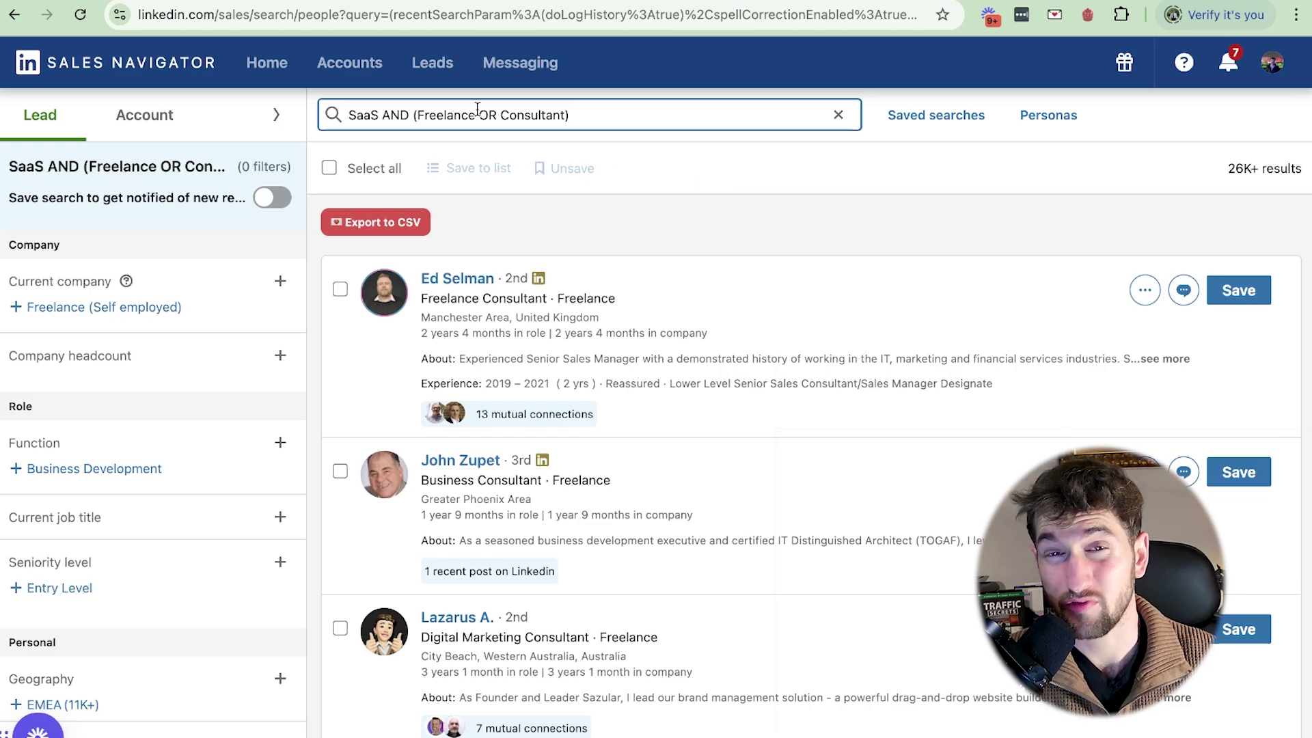
pyautogui.doubleClick(365, 116)
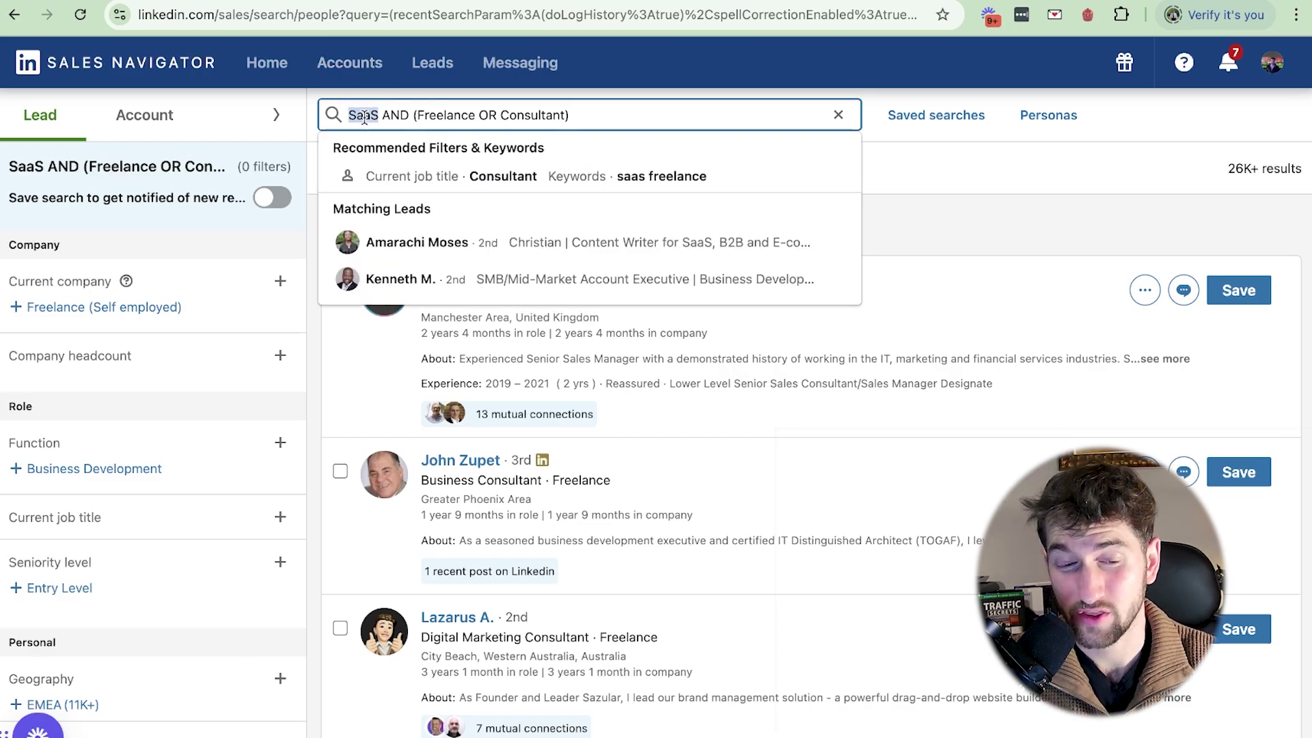
pyautogui.click(466, 120)
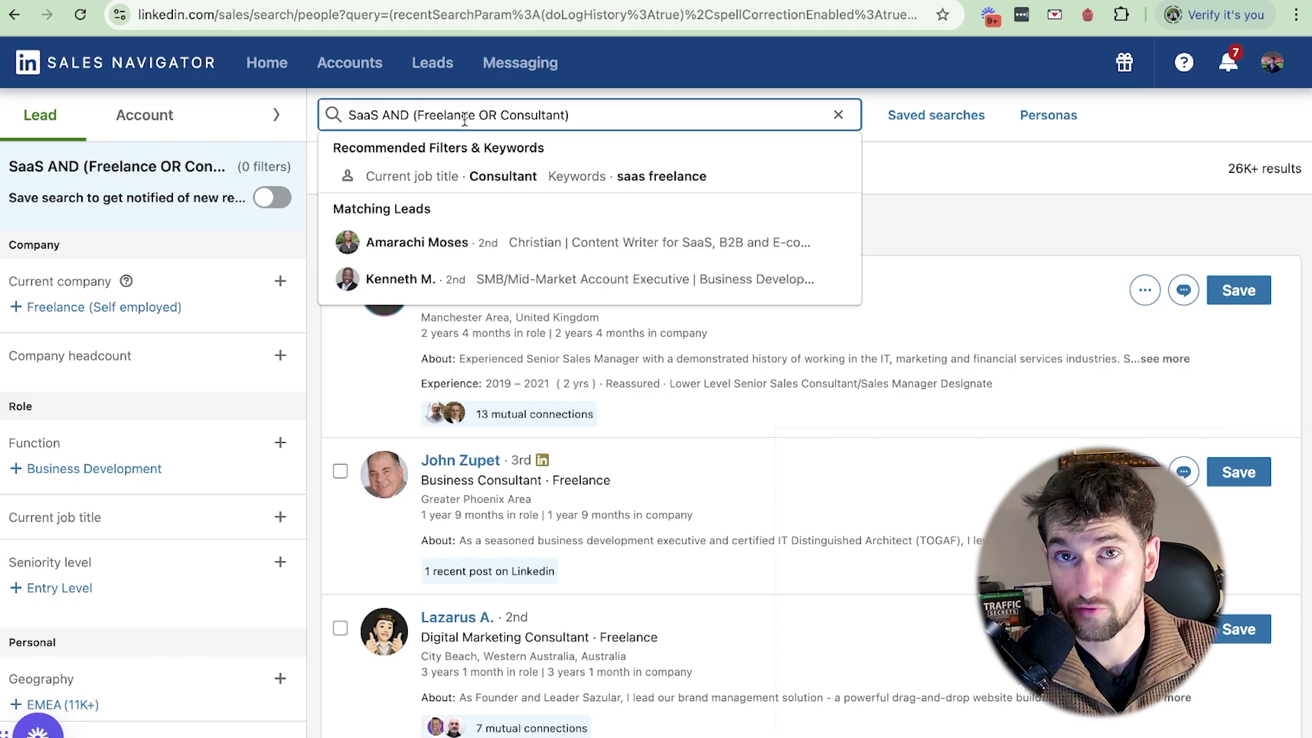
pyautogui.click(678, 85)
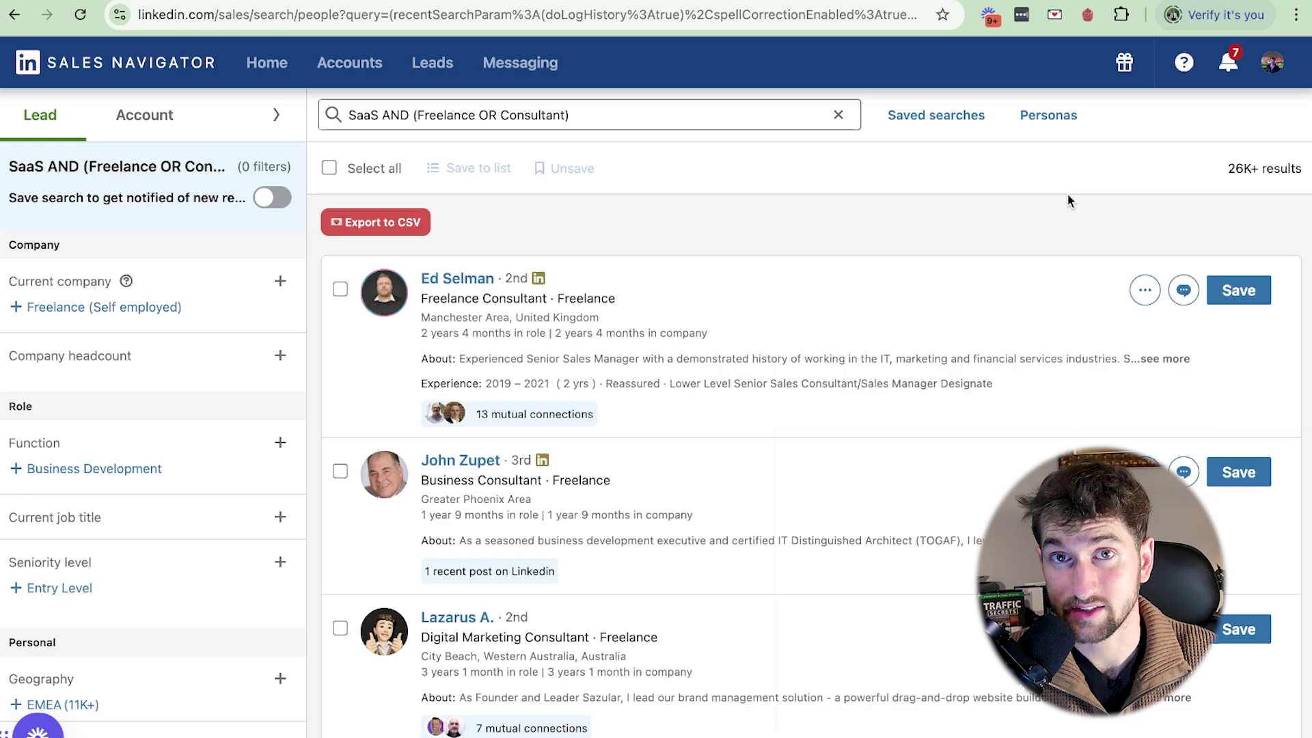
pyautogui.scroll(-1, 643, 328)
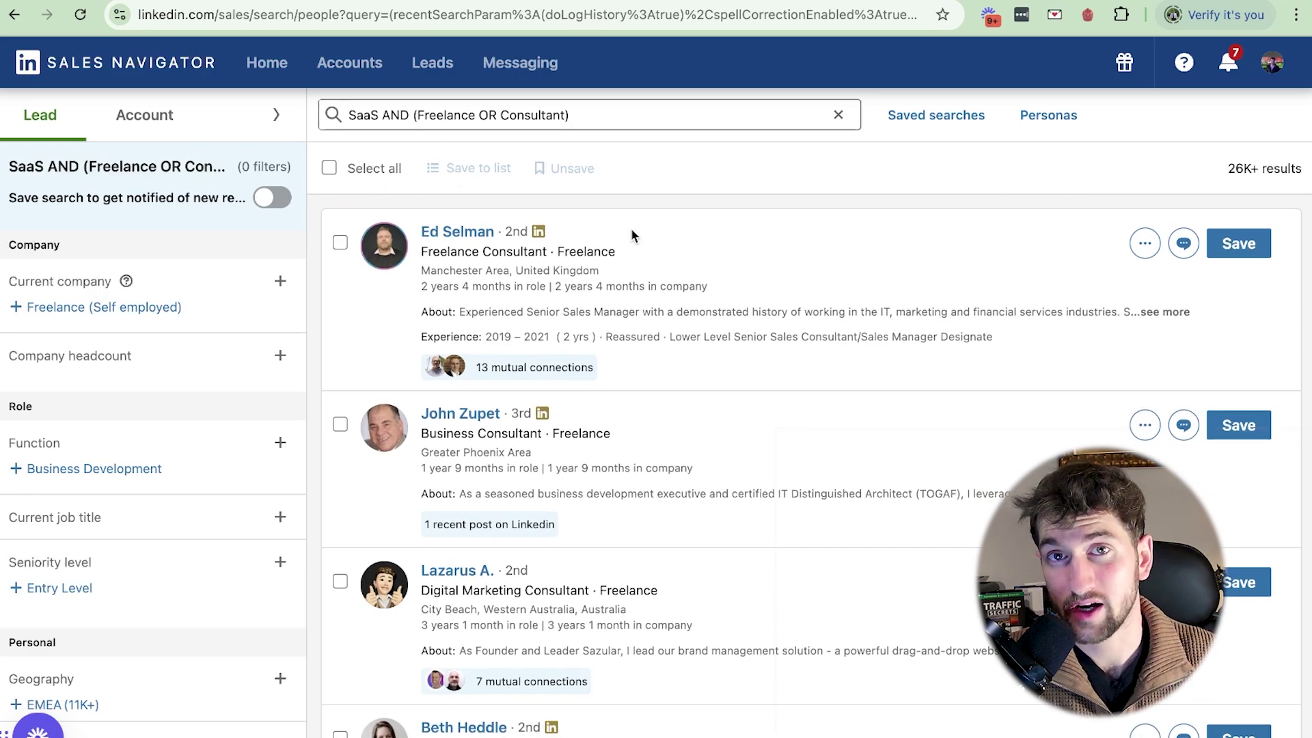
pyautogui.scroll(-1, 630, 228)
pyautogui.scroll(-1, 630, 236)
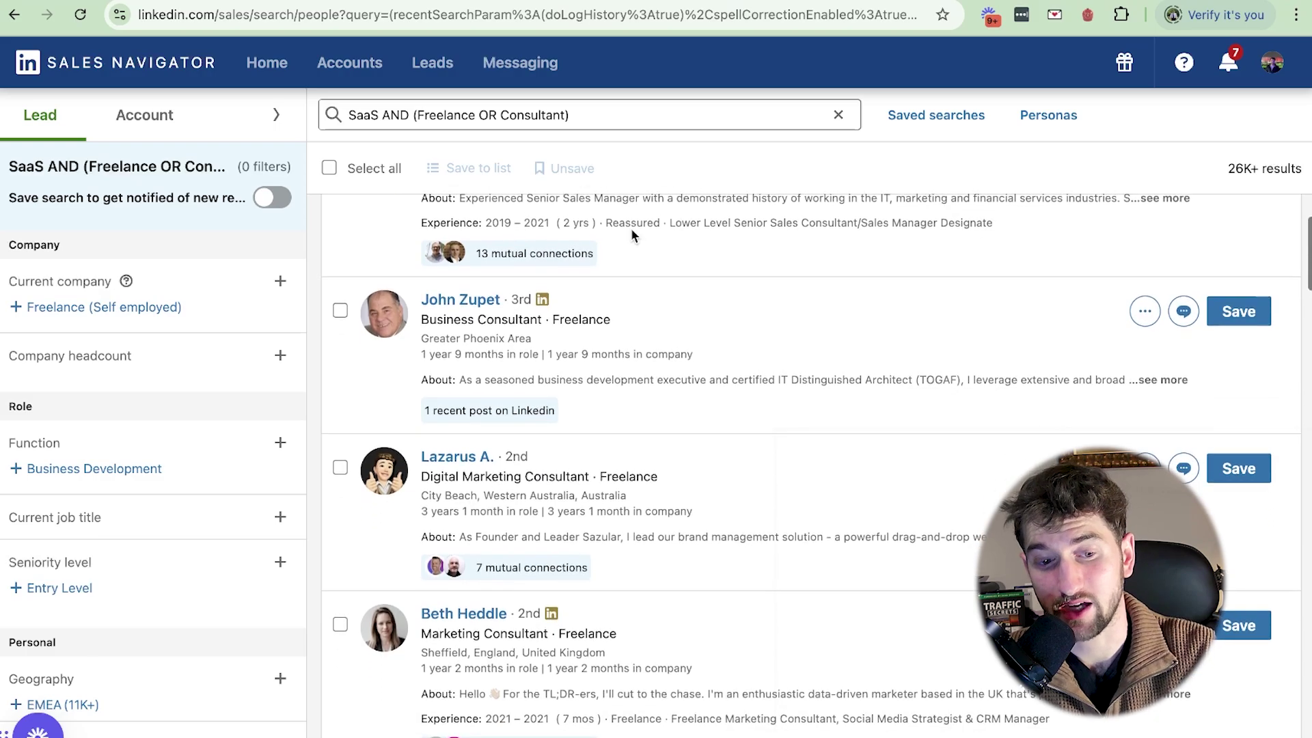
pyautogui.scroll(3, 630, 235)
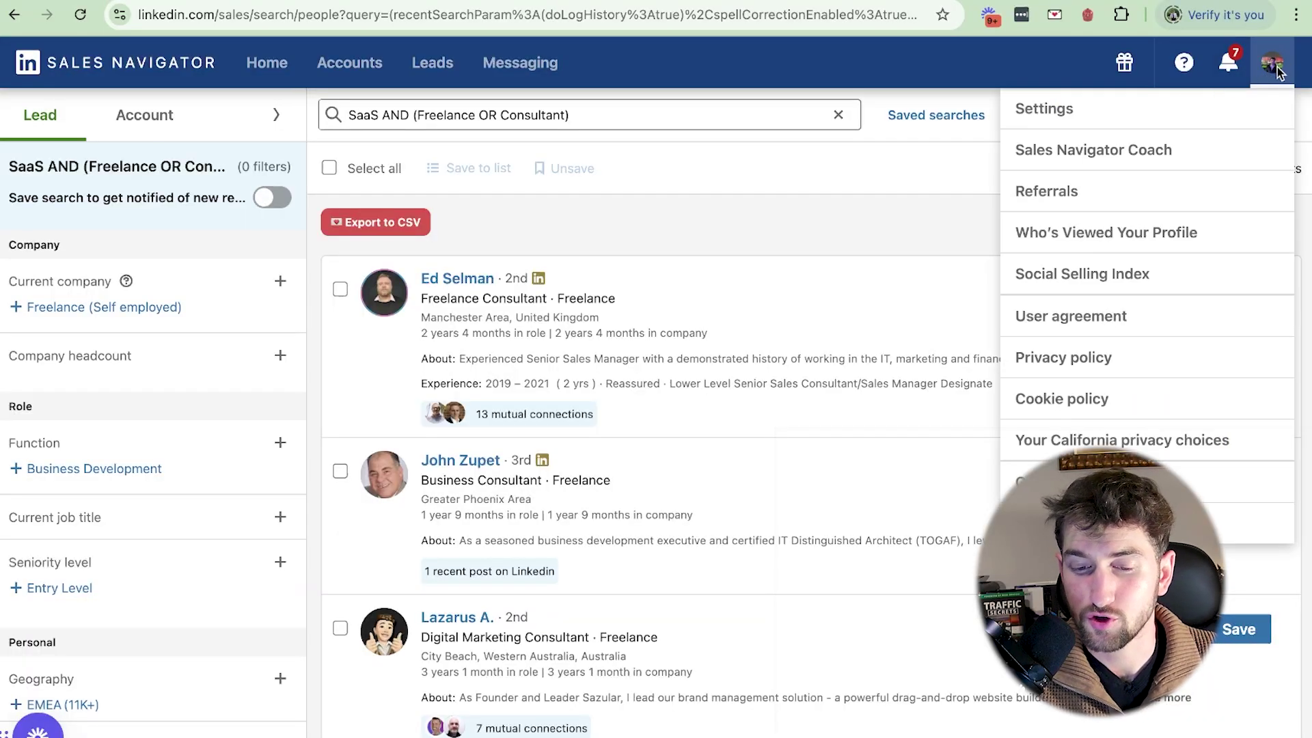
# Open Settings from the profile menu, landing on the Sellers profile section.
pyautogui.click(1053, 113)
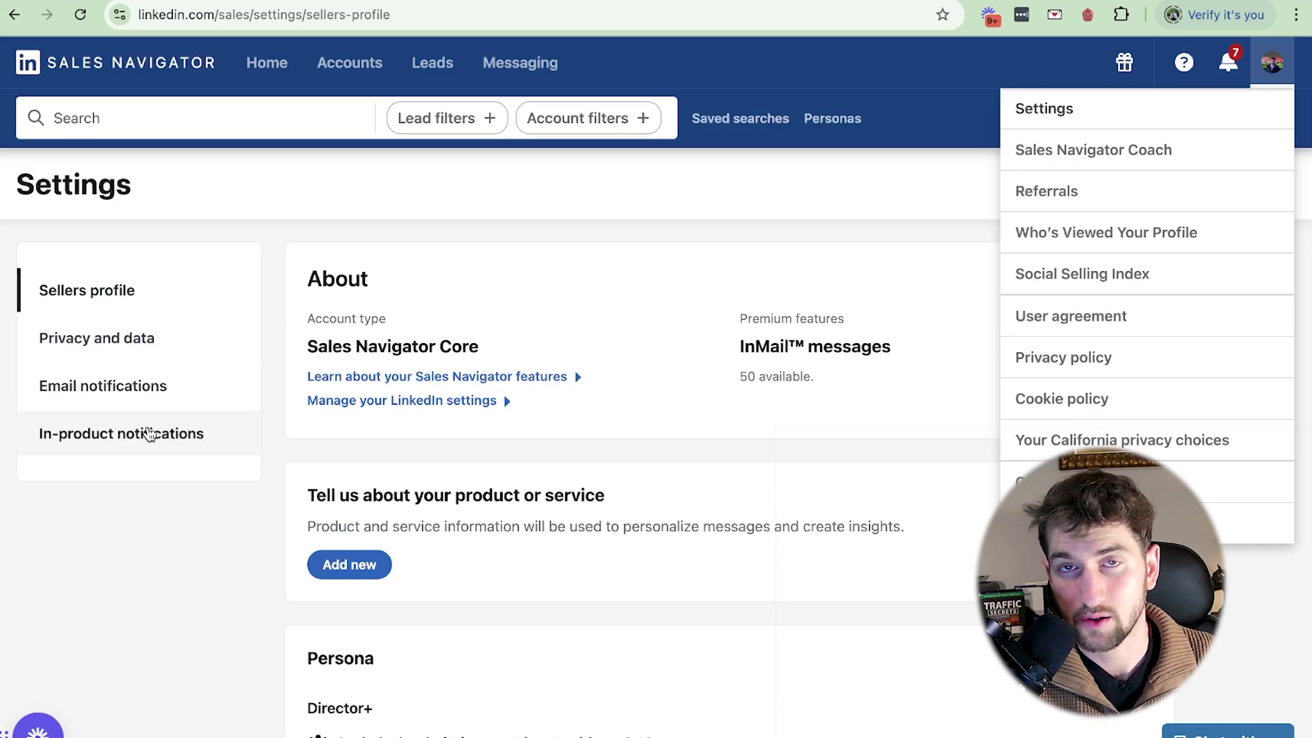
# Open the in-product notification preferences and glance through the recent notifications panel.
pyautogui.click(152, 433)
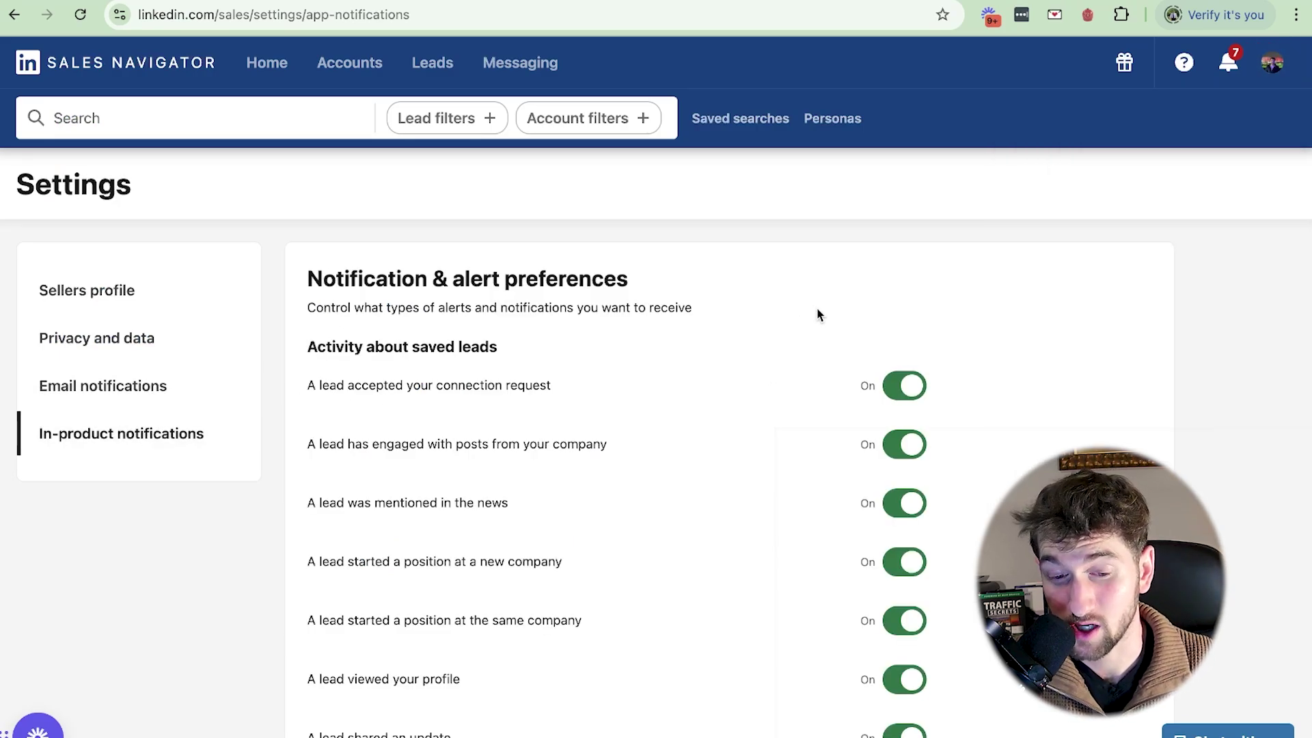
pyautogui.scroll(-15, 821, 416)
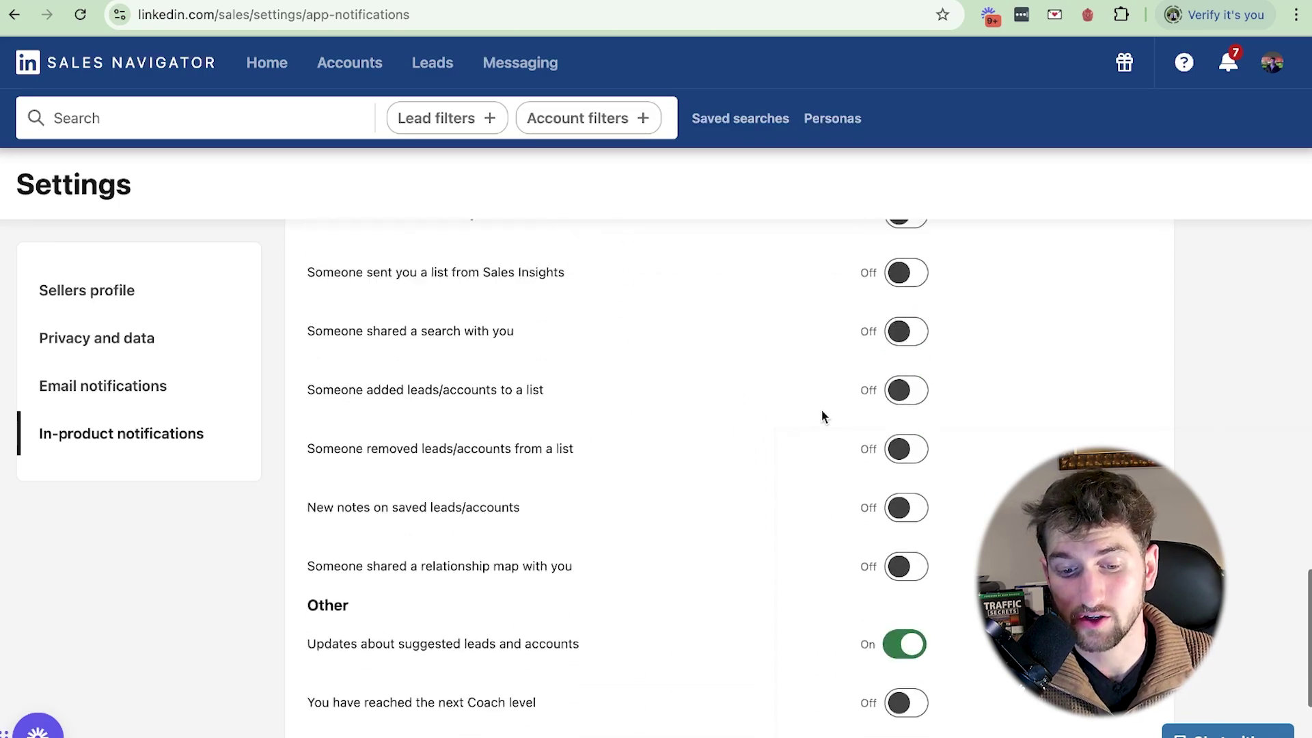
pyautogui.scroll(10, 821, 410)
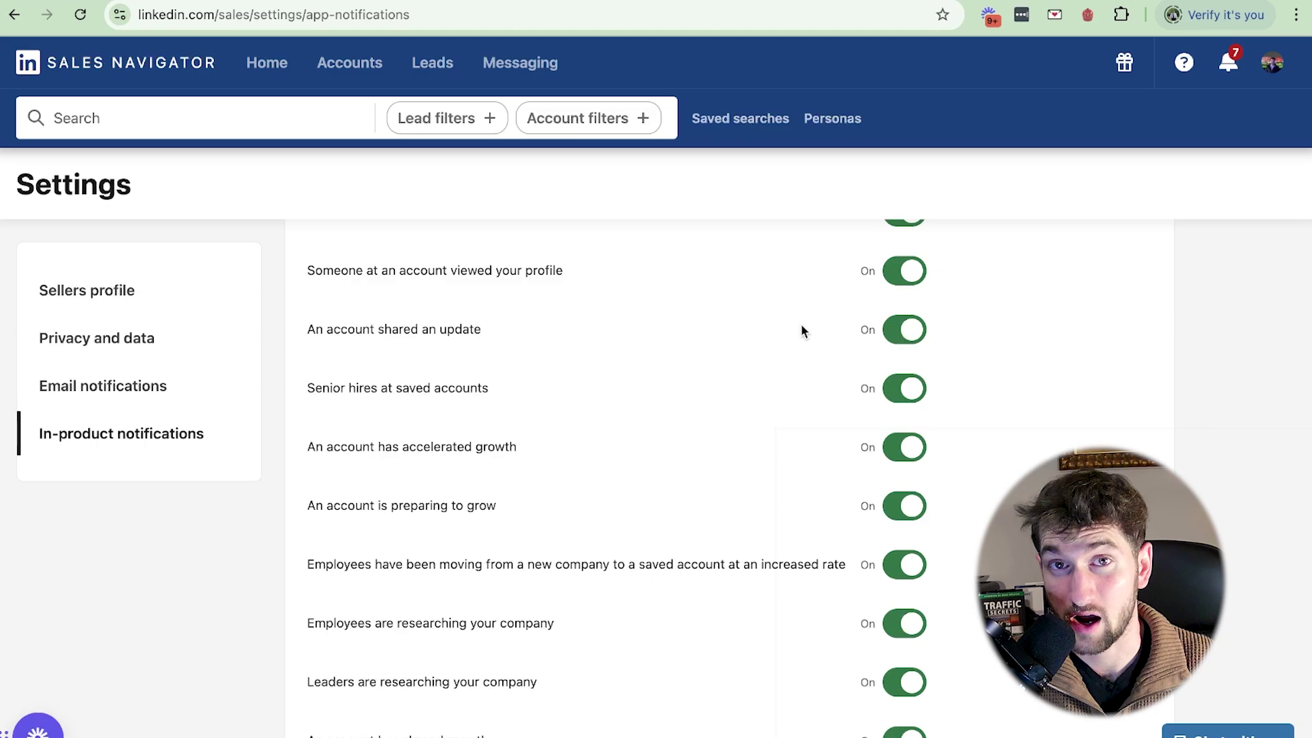
pyautogui.scroll(8, 801, 324)
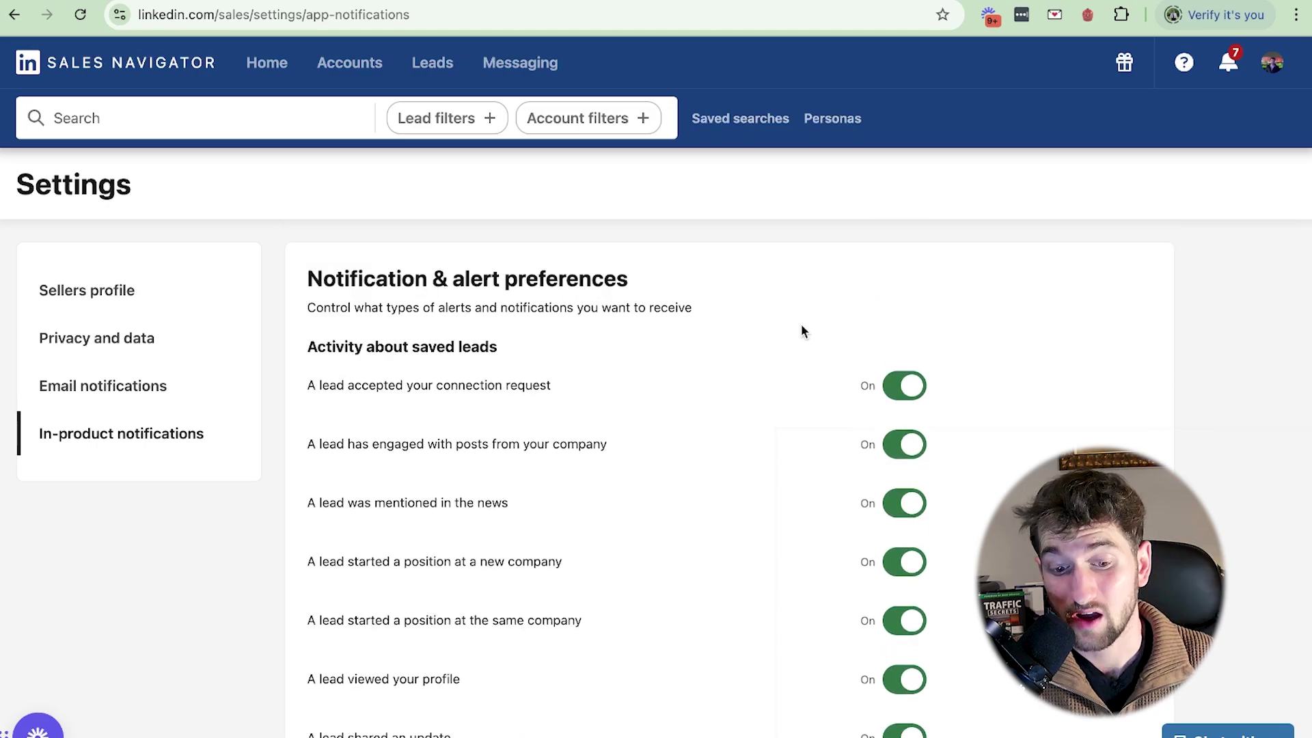
pyautogui.click(1216, 71)
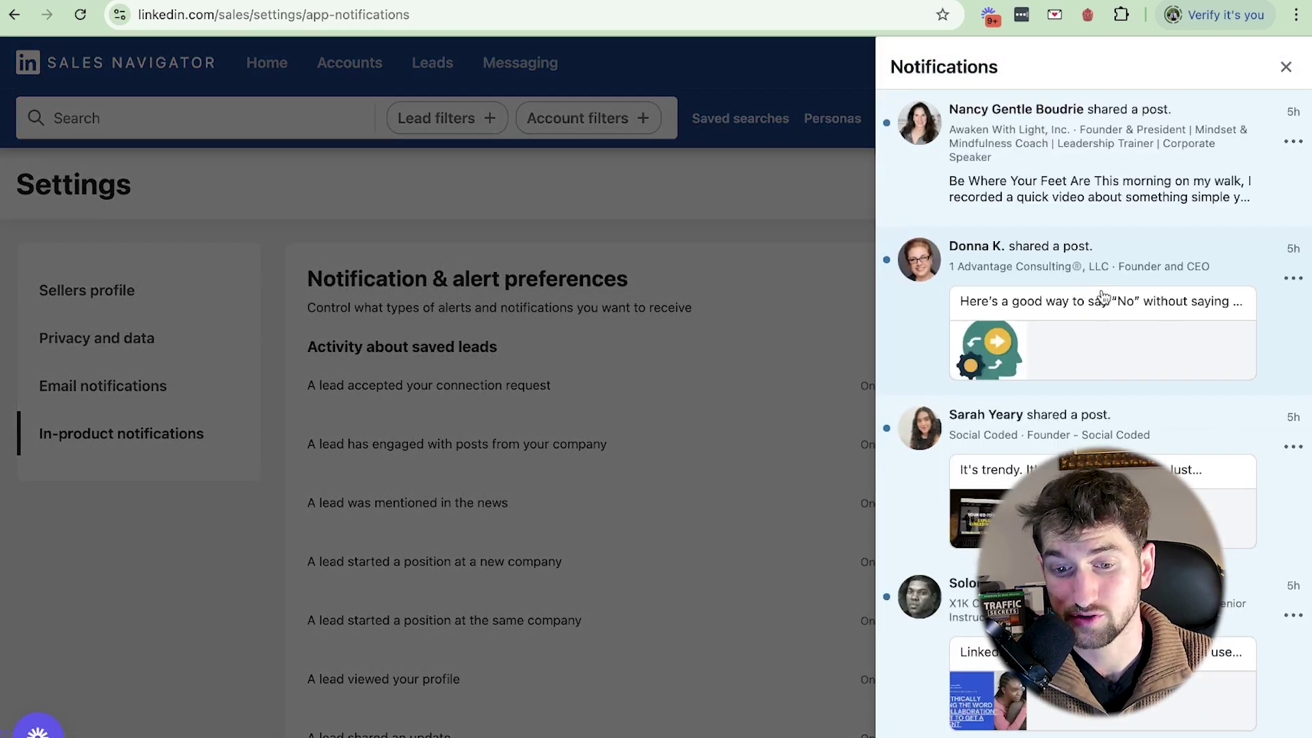
pyautogui.scroll(-2, 1126, 232)
pyautogui.scroll(-6, 1127, 216)
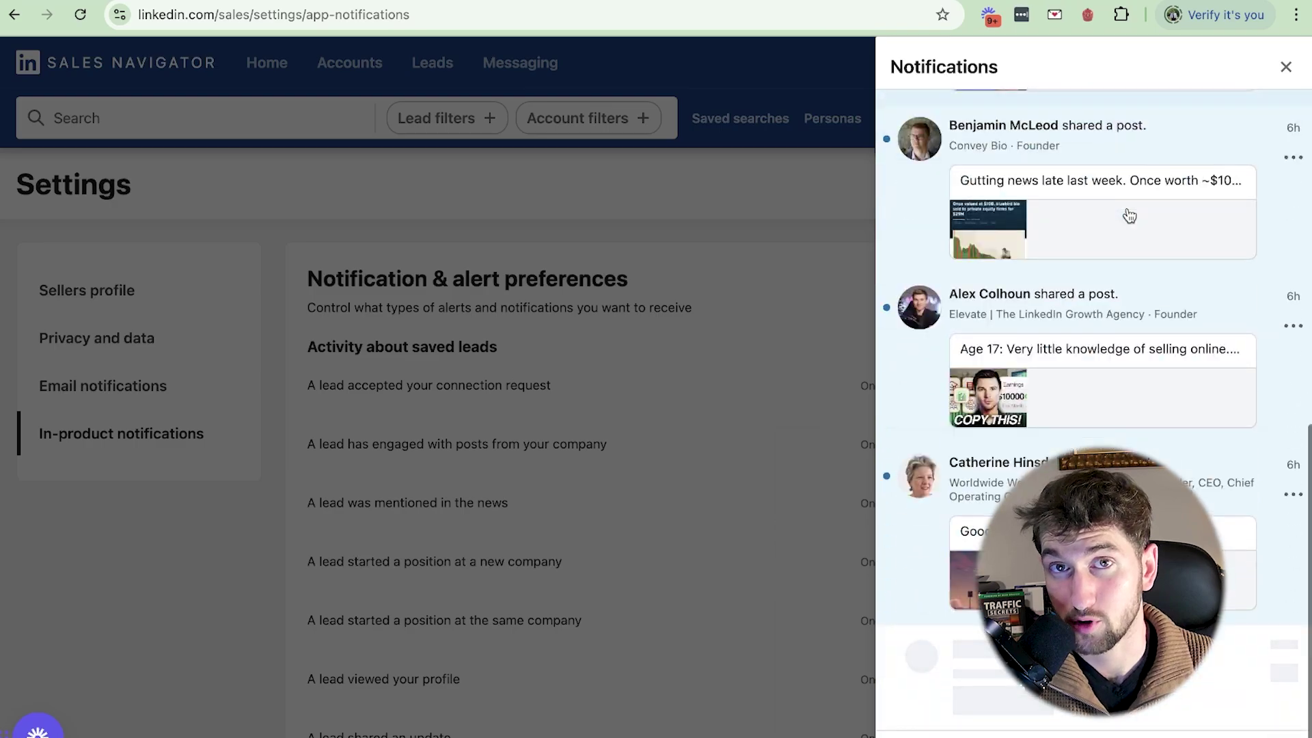
pyautogui.scroll(8, 1127, 216)
pyautogui.click(1285, 67)
# Turn off alerts for accepted connection requests and leads engaging with company posts.
pyautogui.scroll(-2, 771, 314)
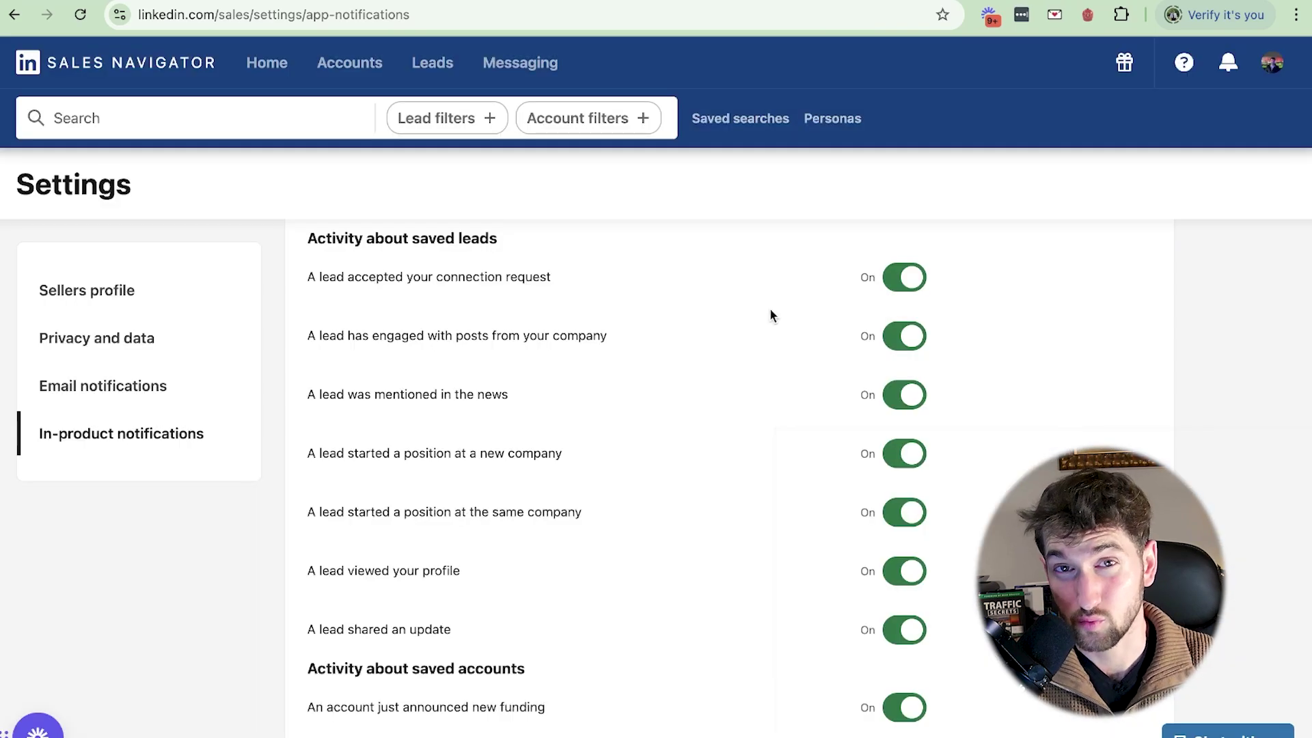
pyautogui.click(904, 277)
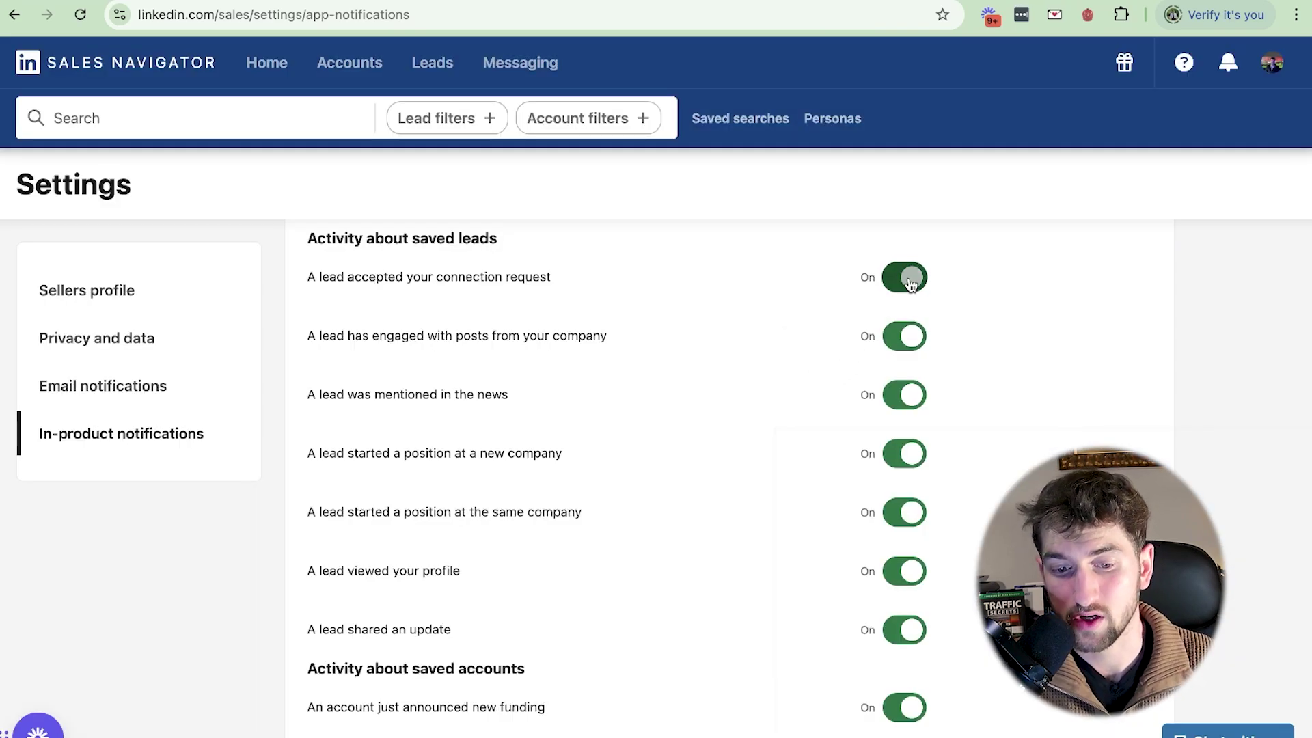
pyautogui.click(908, 340)
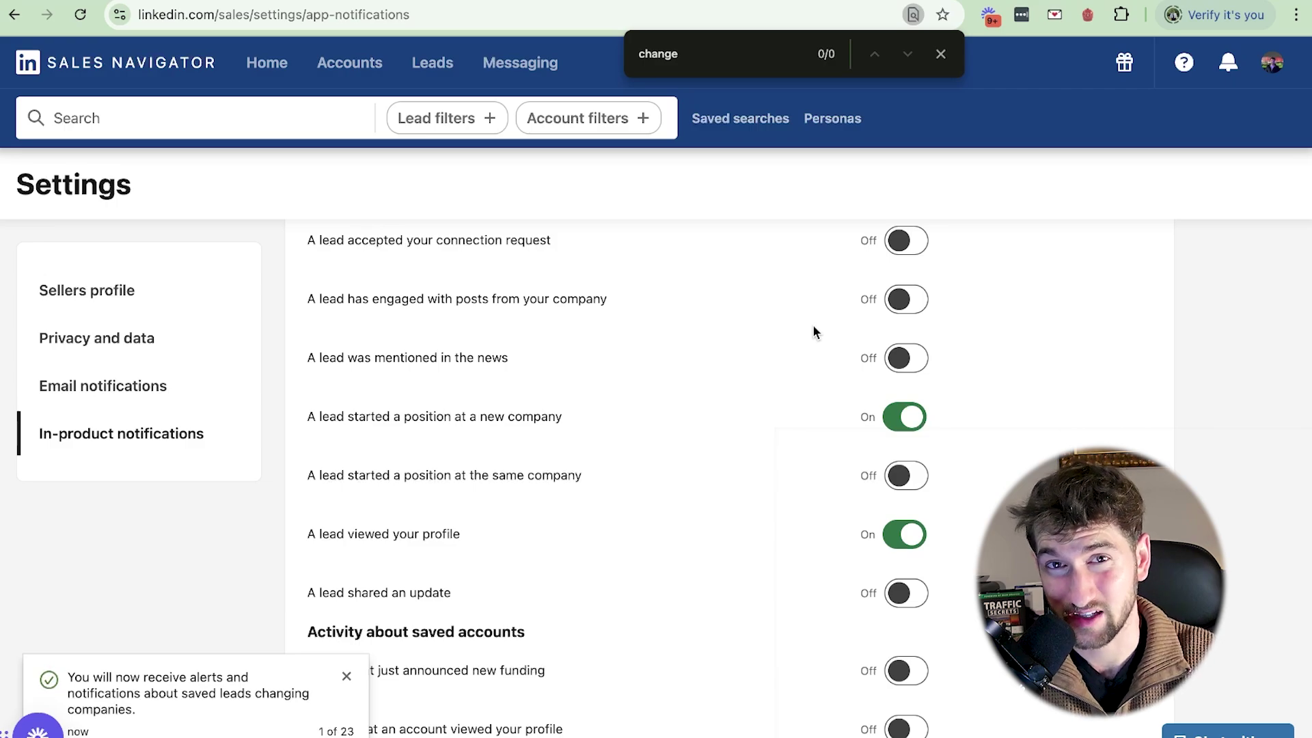
pyautogui.scroll(-6, 809, 345)
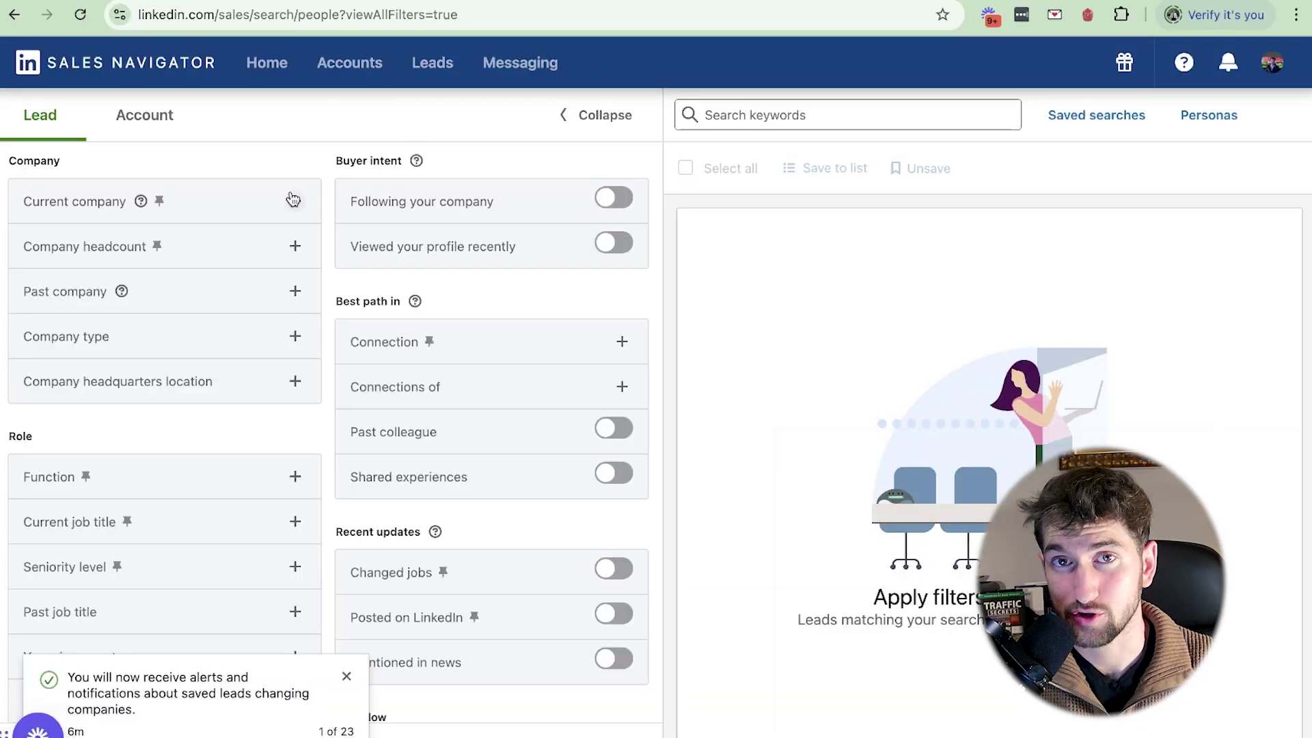
# Filter leads to current job title Founder located in North America.
pyautogui.scroll(-1, 278, 243)
pyautogui.scroll(1, 277, 246)
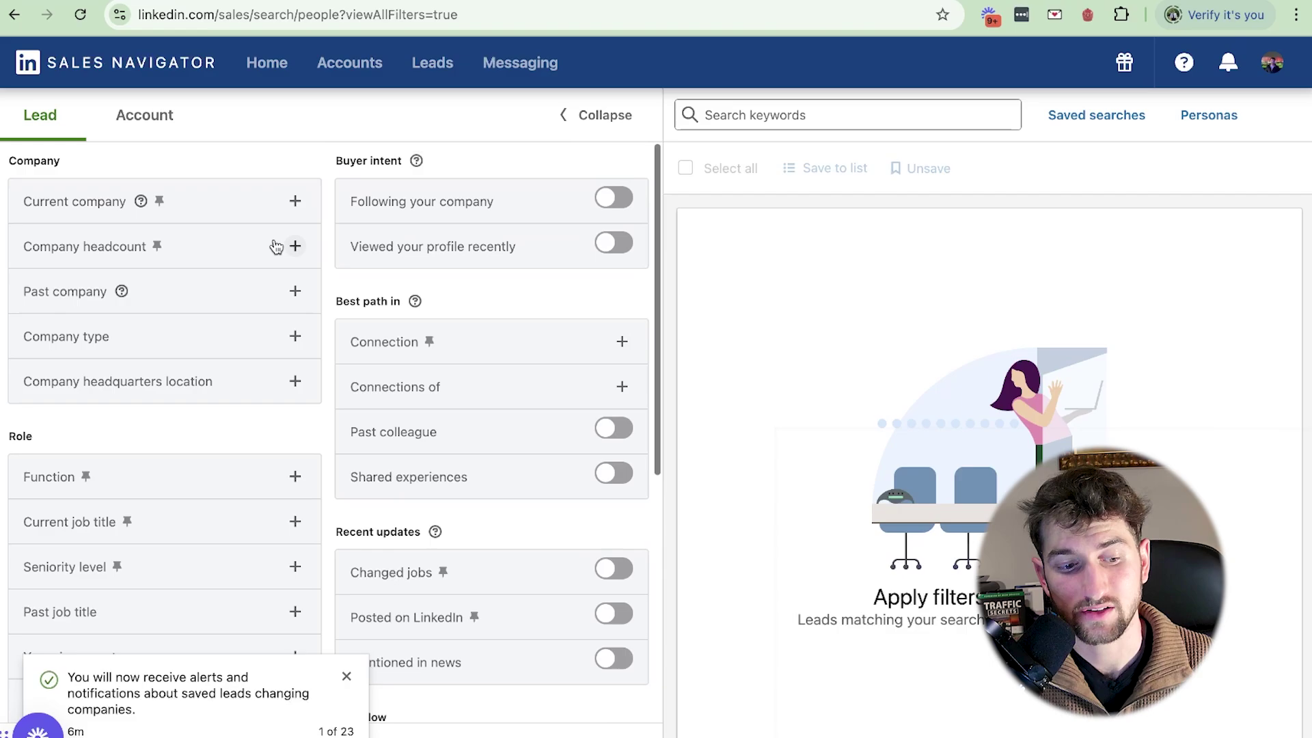
pyautogui.click(295, 522)
pyautogui.scroll(-2, 268, 489)
pyautogui.write('Founder')
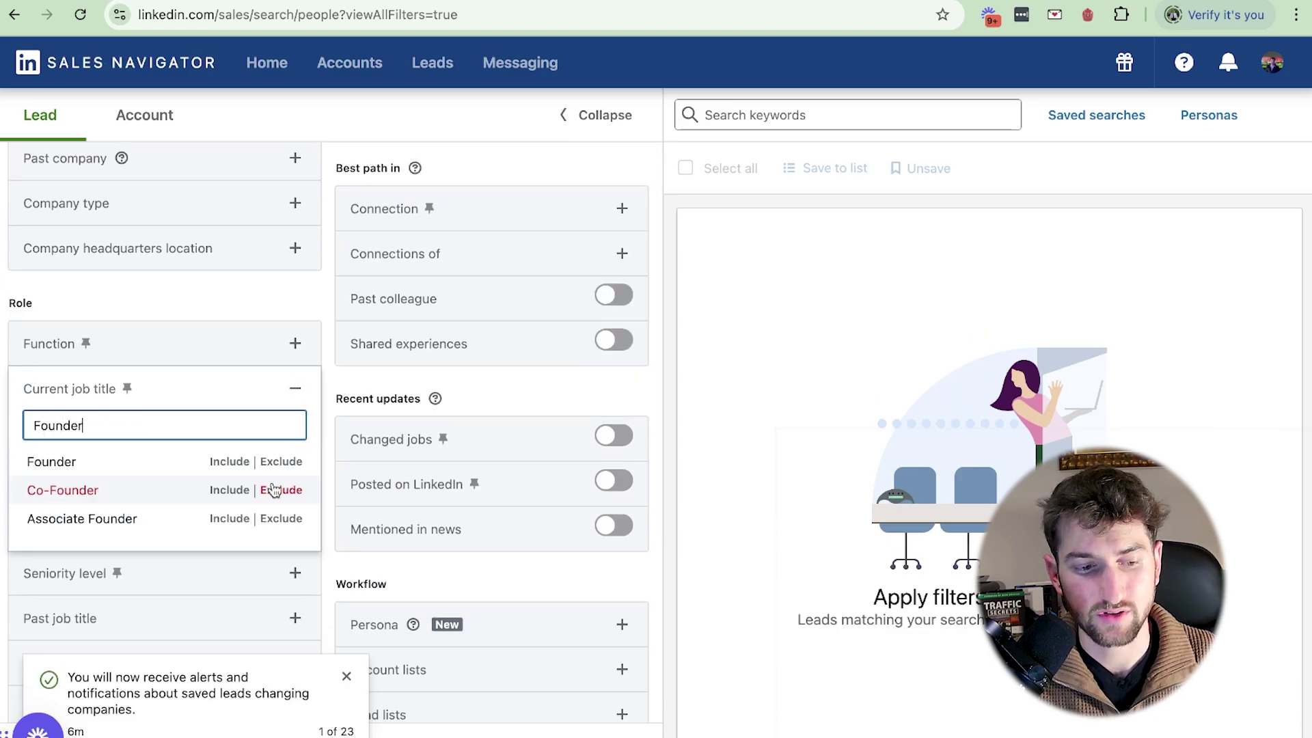
pyautogui.press('Return')
pyautogui.write('assist')
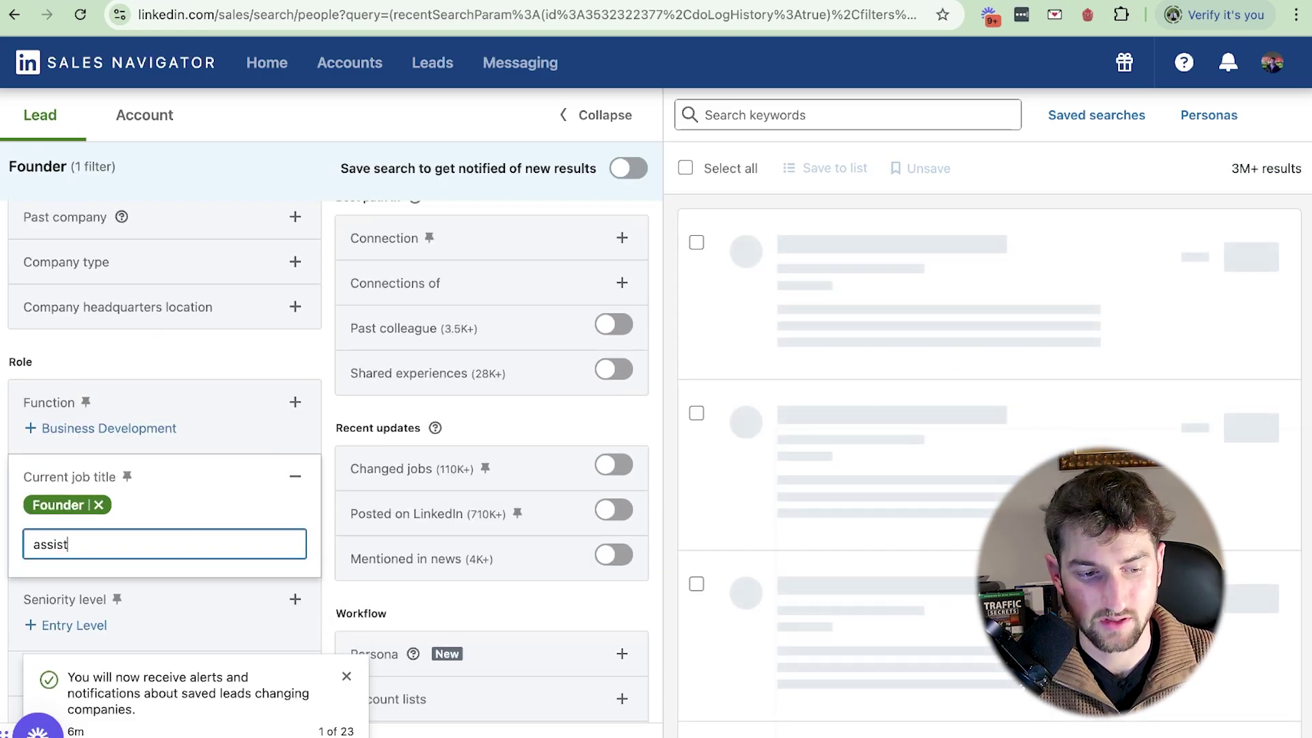
pyautogui.write('ants')
pyautogui.scroll(-6, 129, 541)
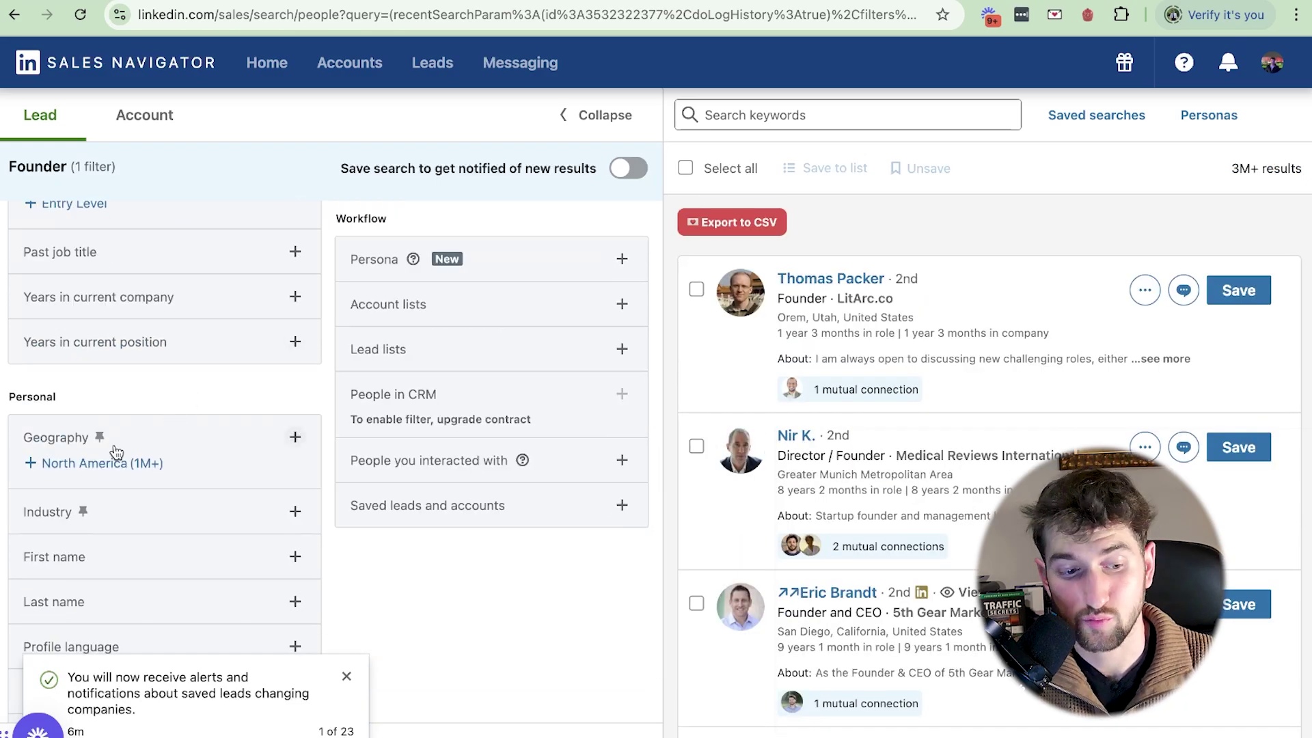
pyautogui.click(161, 464)
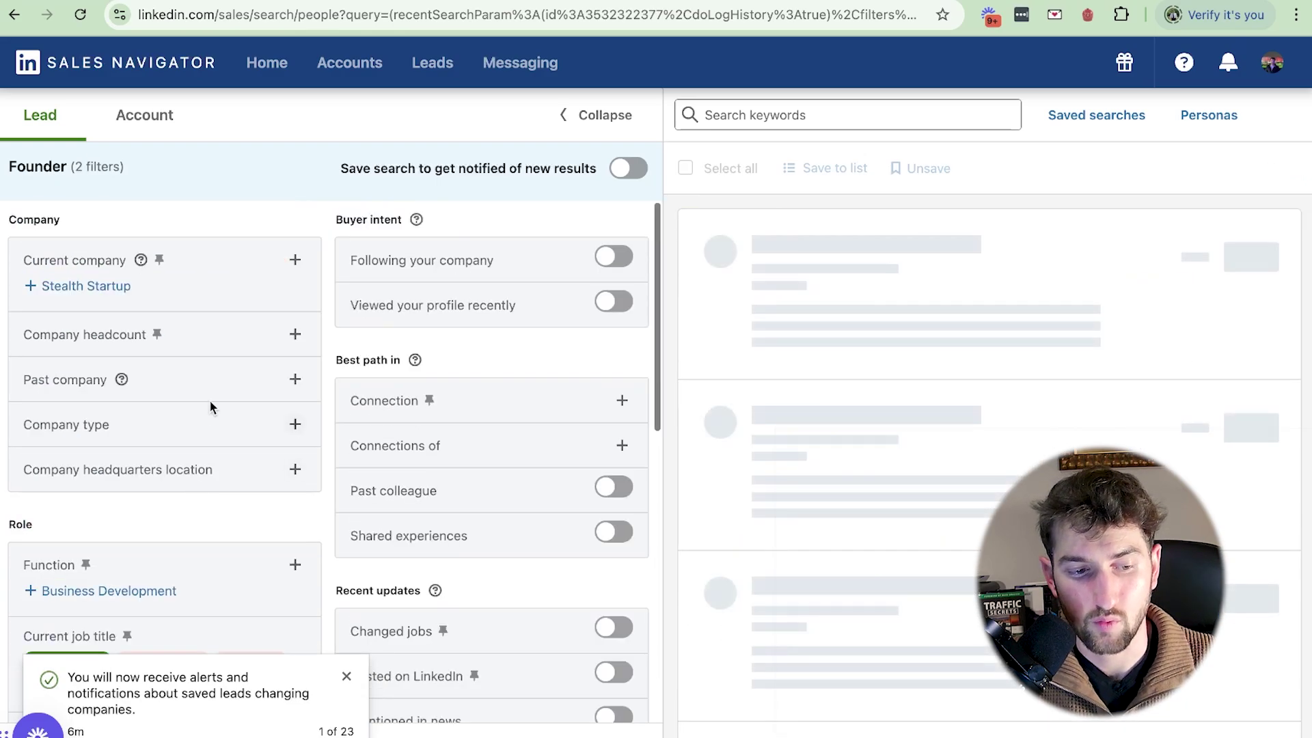
# Add 11-50 and 51-200 company headcount filters and run the "SEO" NOT advertising keyword search.
pyautogui.click(295, 334)
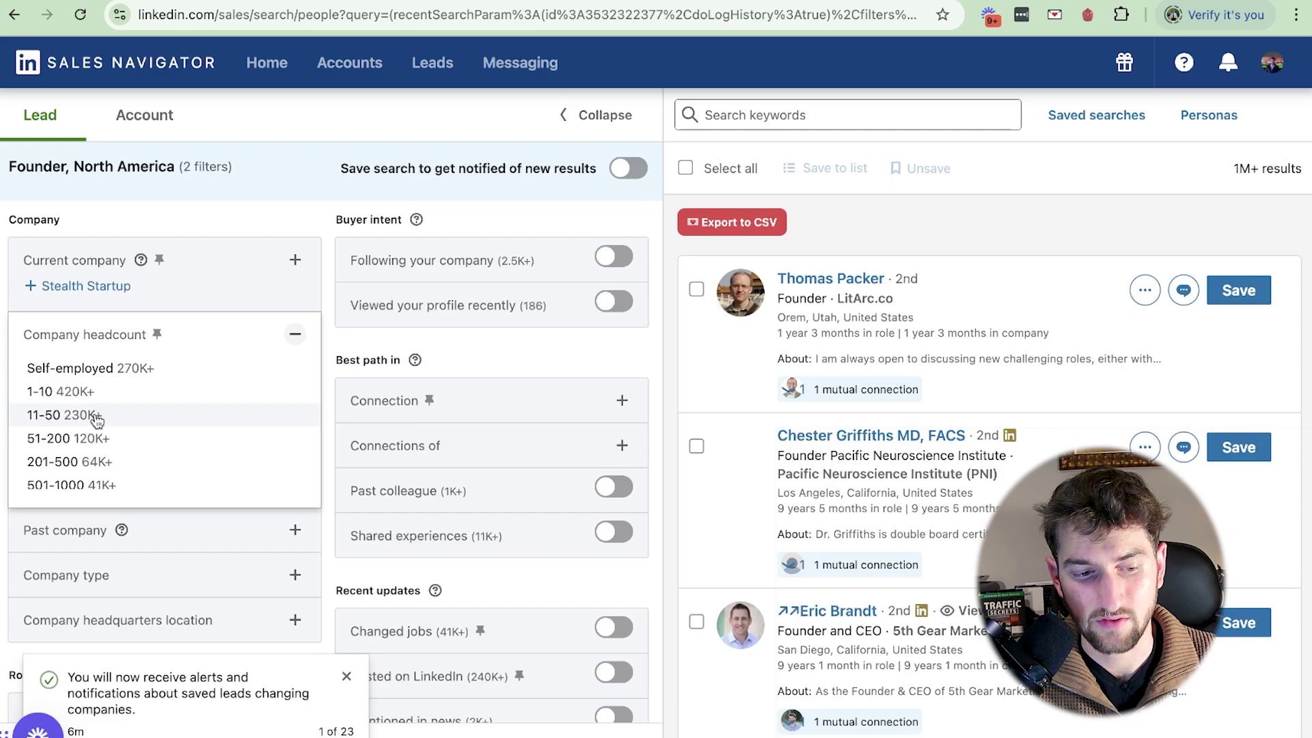
pyautogui.click(102, 416)
pyautogui.click(99, 445)
pyautogui.click(820, 115)
pyautogui.write('"SEO')
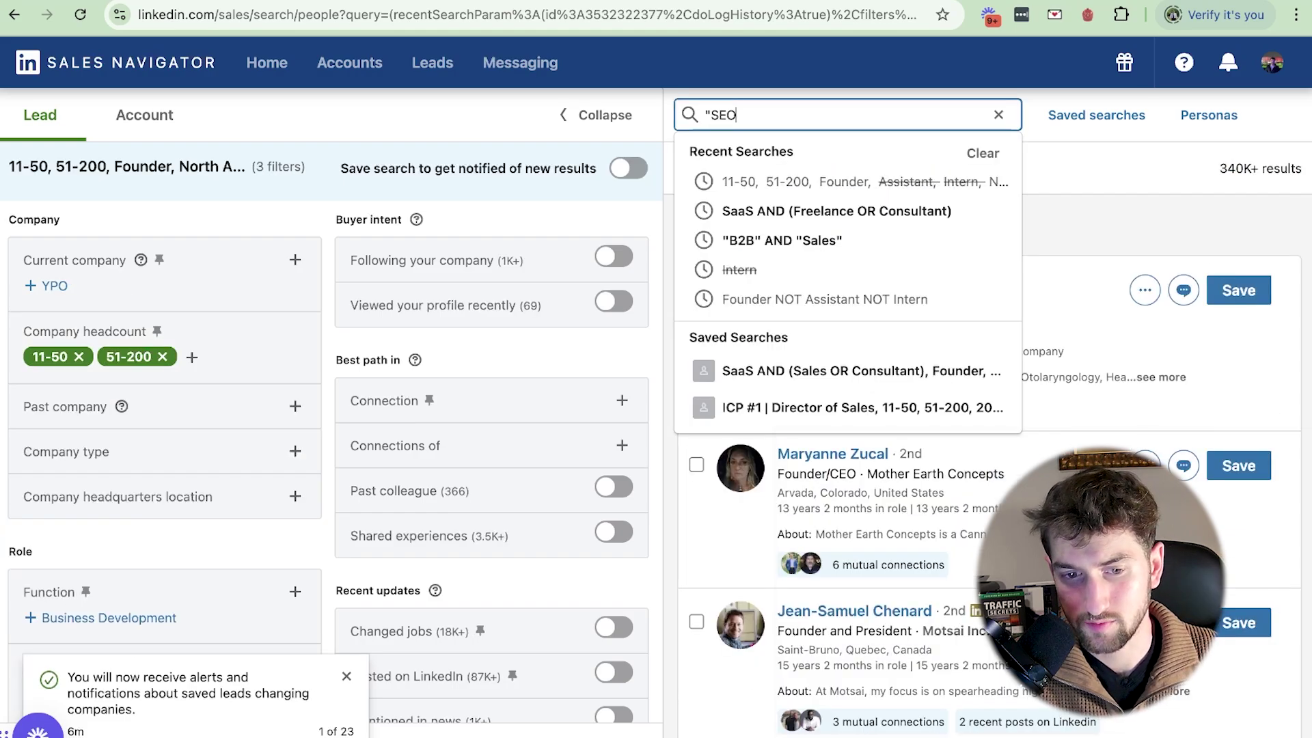
pyautogui.write('" NOT advertising')
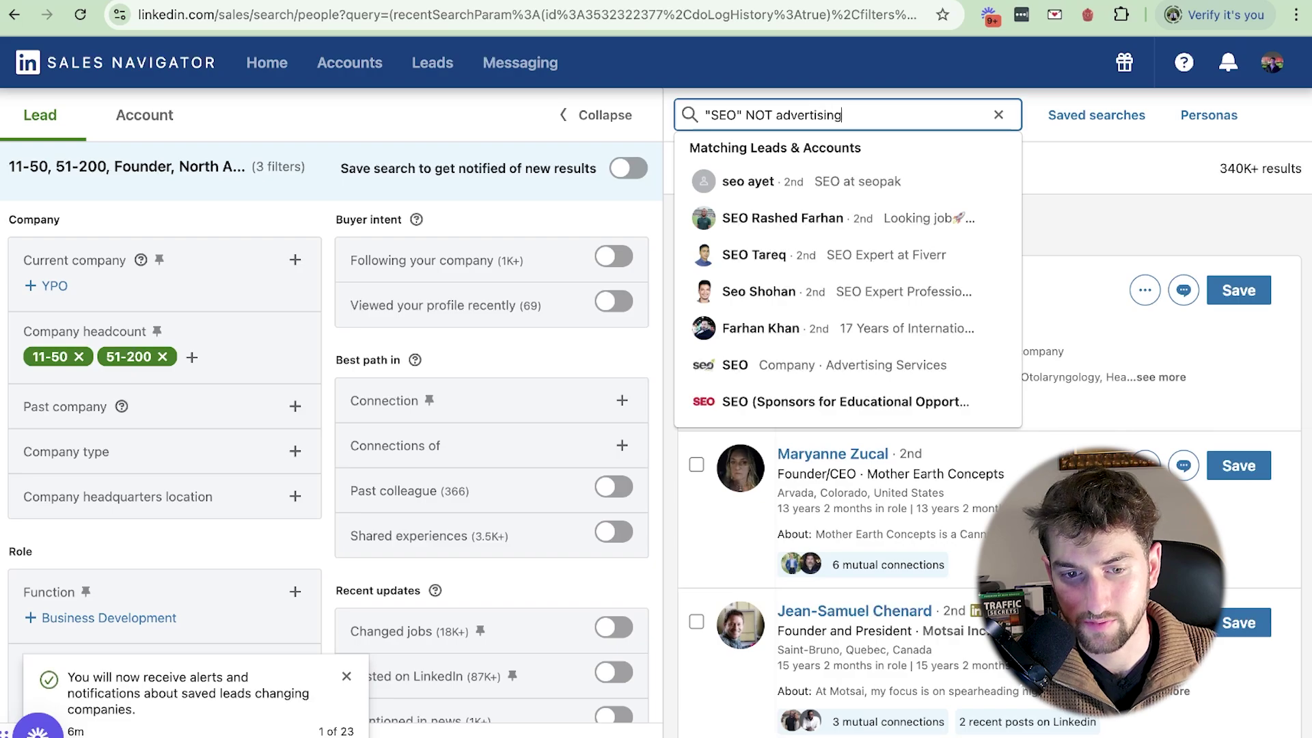
pyautogui.press('Return')
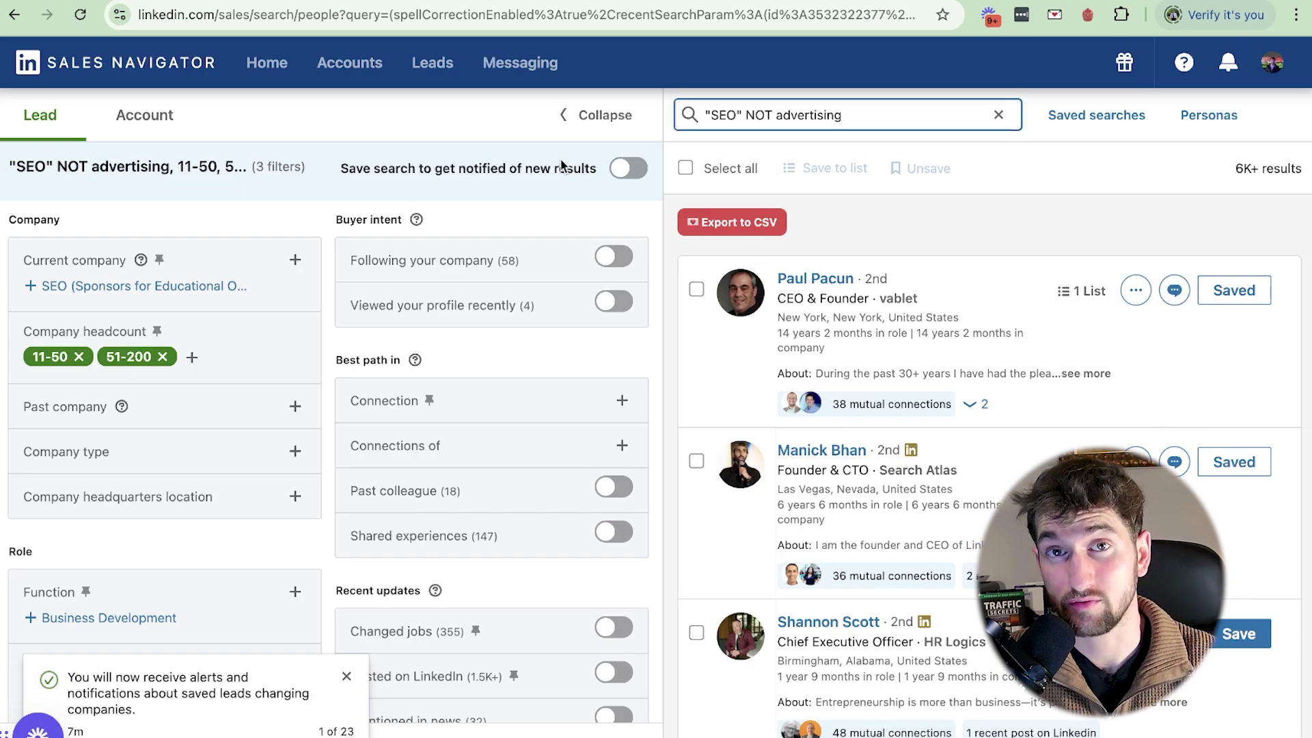
# Turn on new-result notifications for the "SEO" NOT advertising founder search.
pyautogui.click(626, 171)
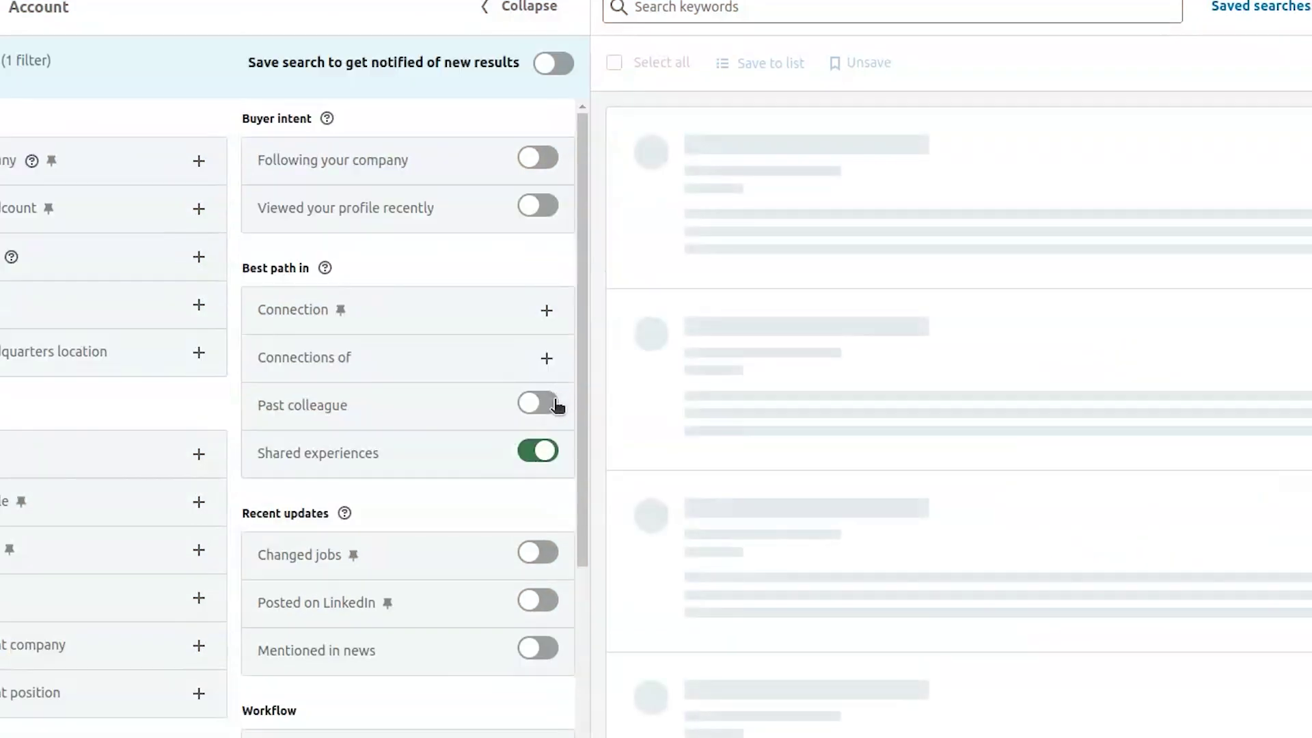
# Switch on the Posted on LinkedIn filter under Recent updates.
pyautogui.scroll(-5, 555, 461)
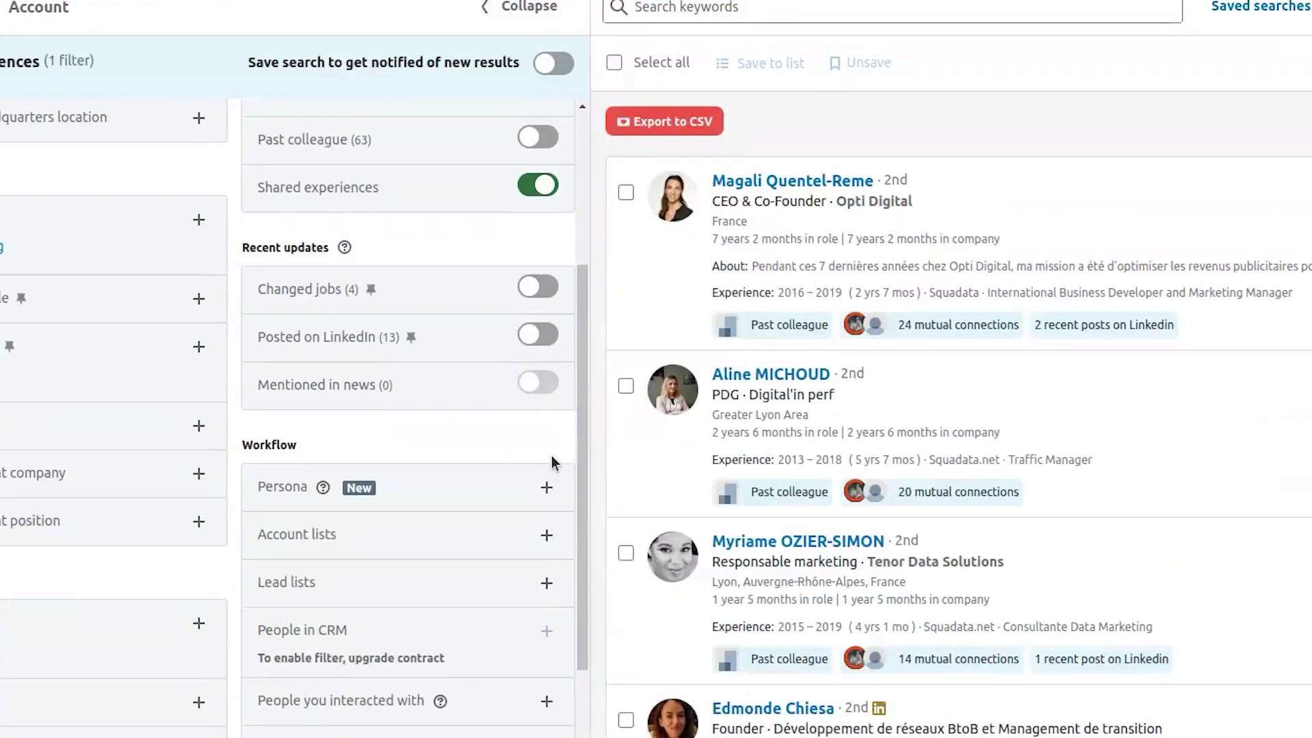
pyautogui.click(538, 334)
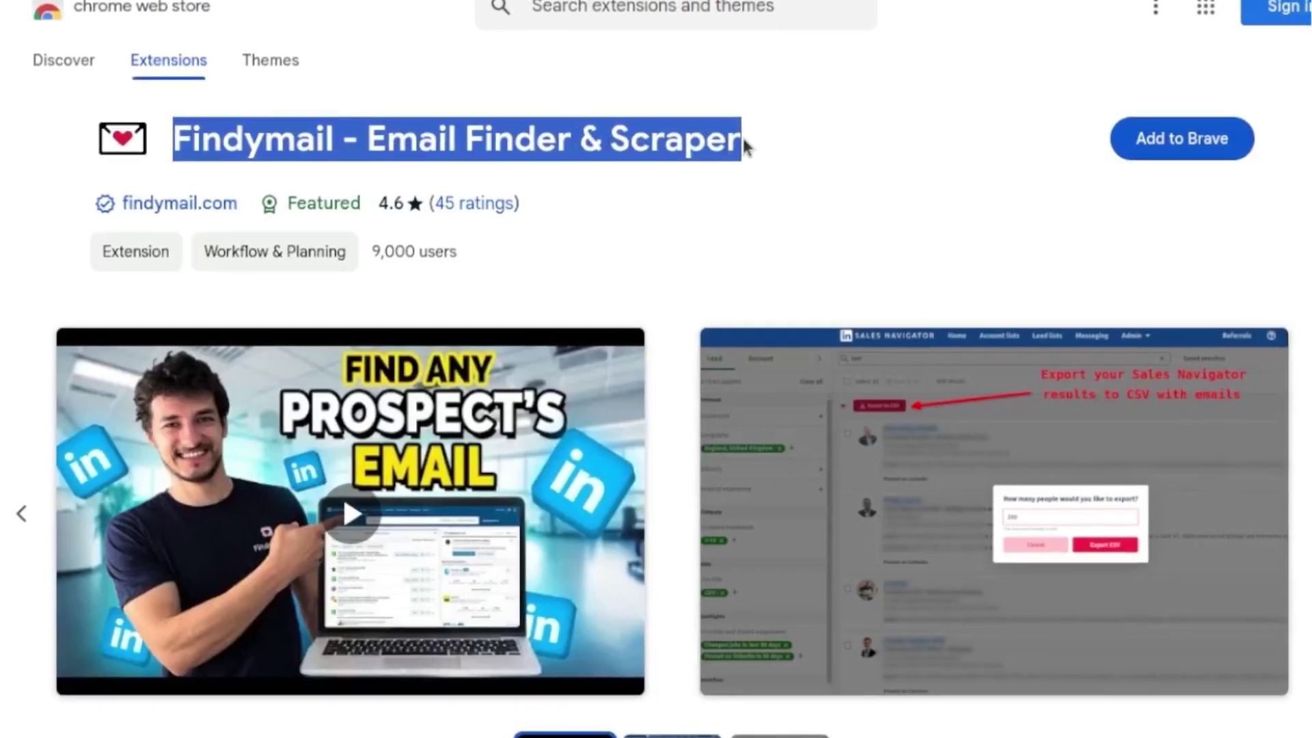
# Add the Findymail - Email Finder & Scraper extension to Brave.
pyautogui.click(1192, 154)
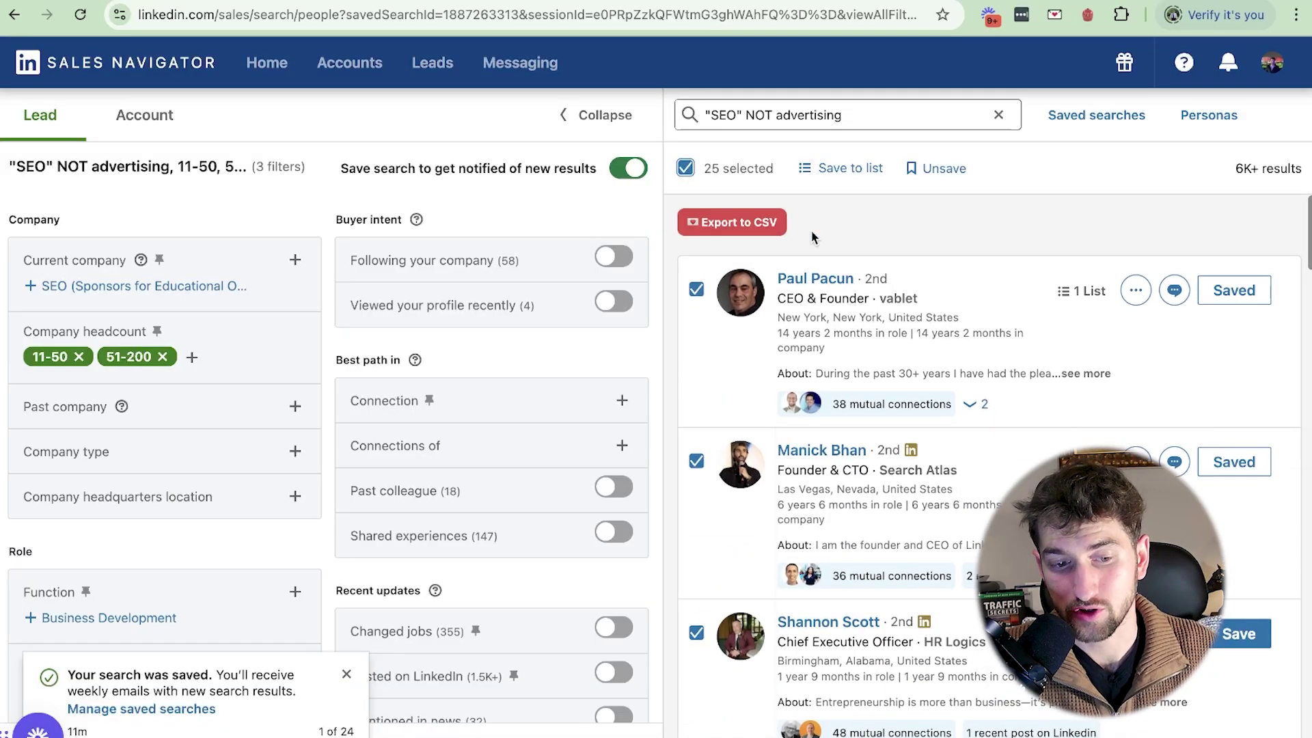
# Start a Findymail CSV export with the lead count changed from 2500 to 5.
pyautogui.click(353, 673)
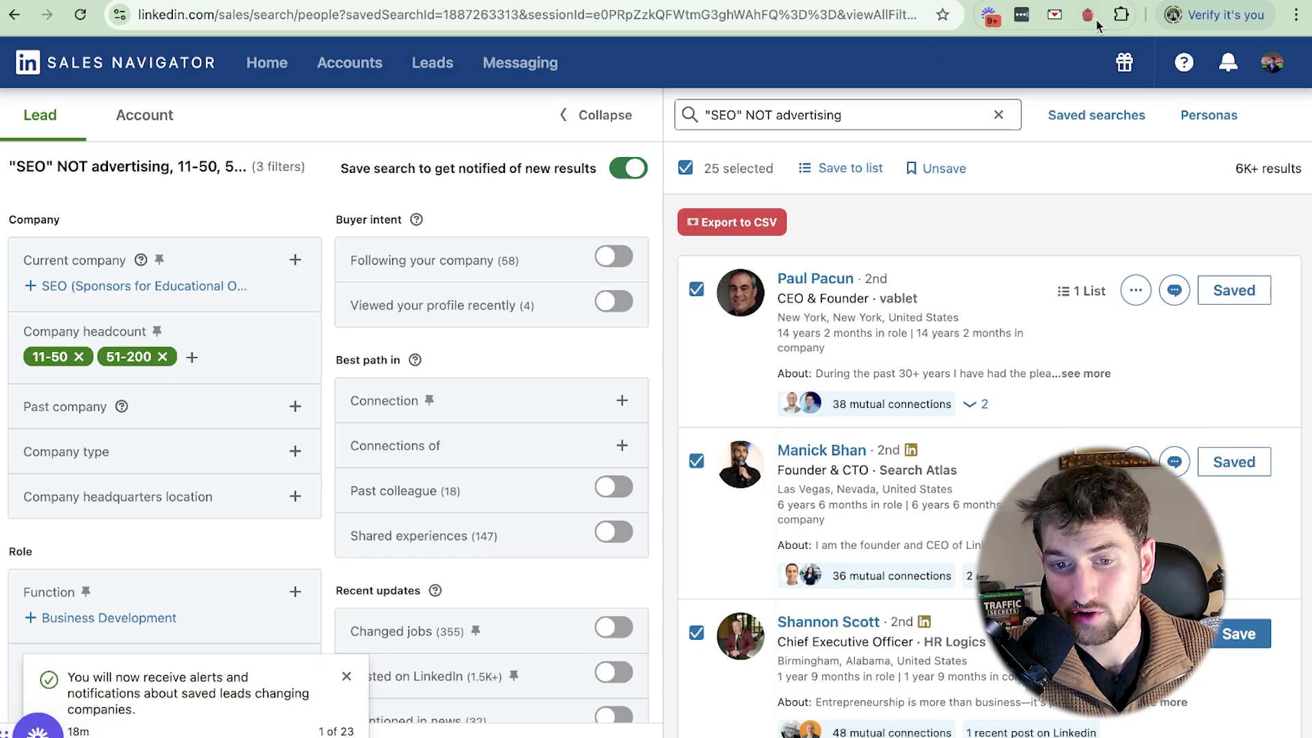
pyautogui.press('super+l')
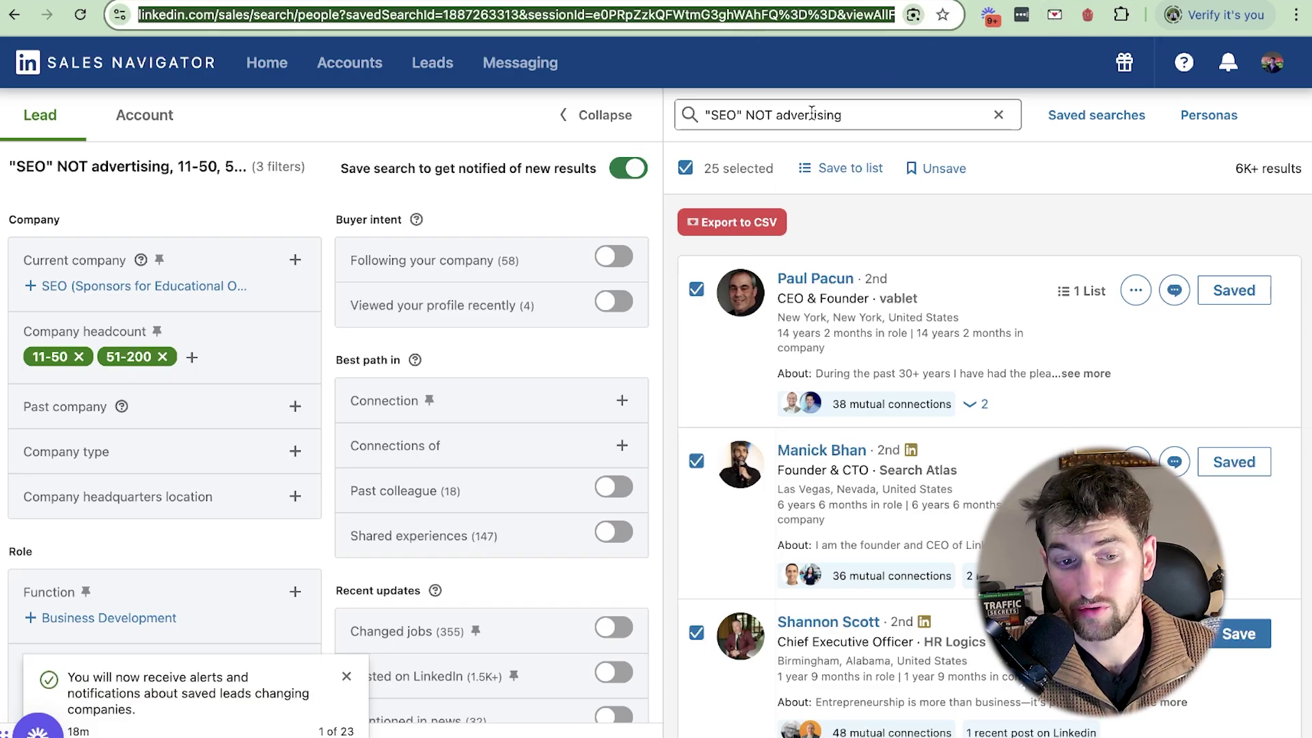
pyautogui.click(928, 227)
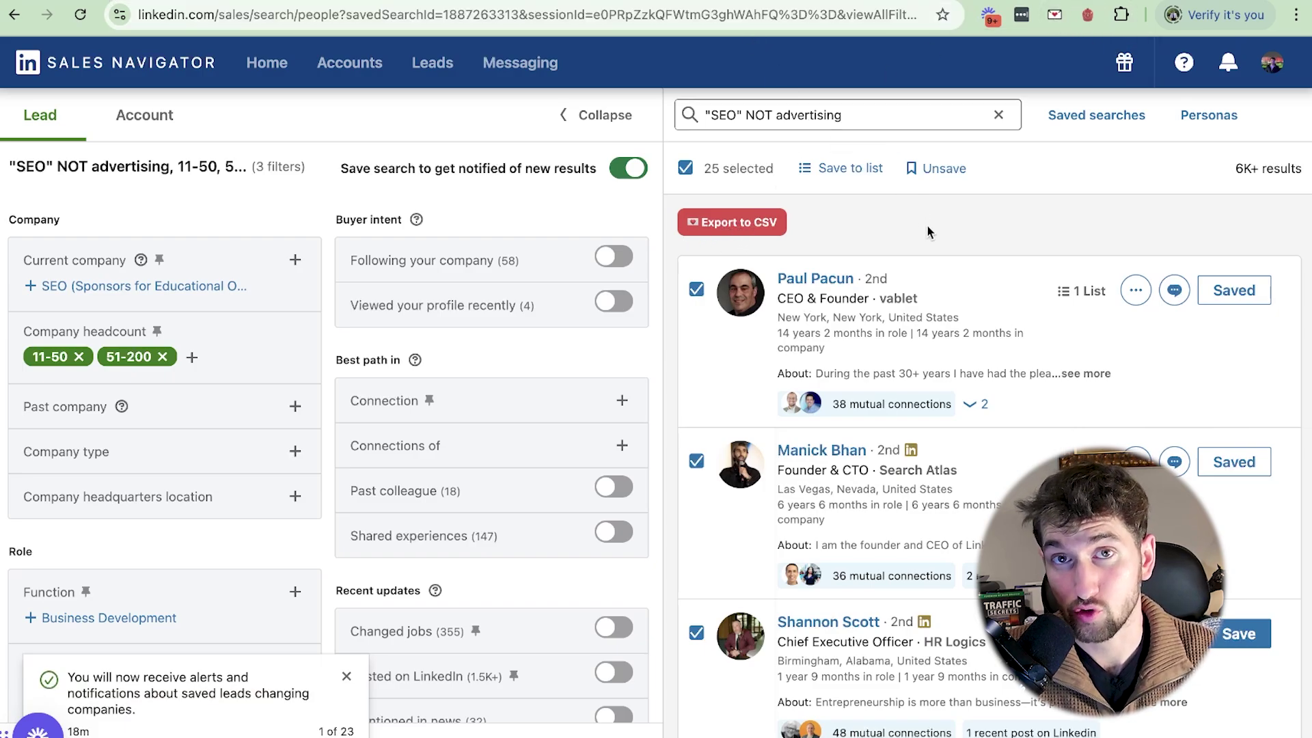
pyautogui.click(741, 237)
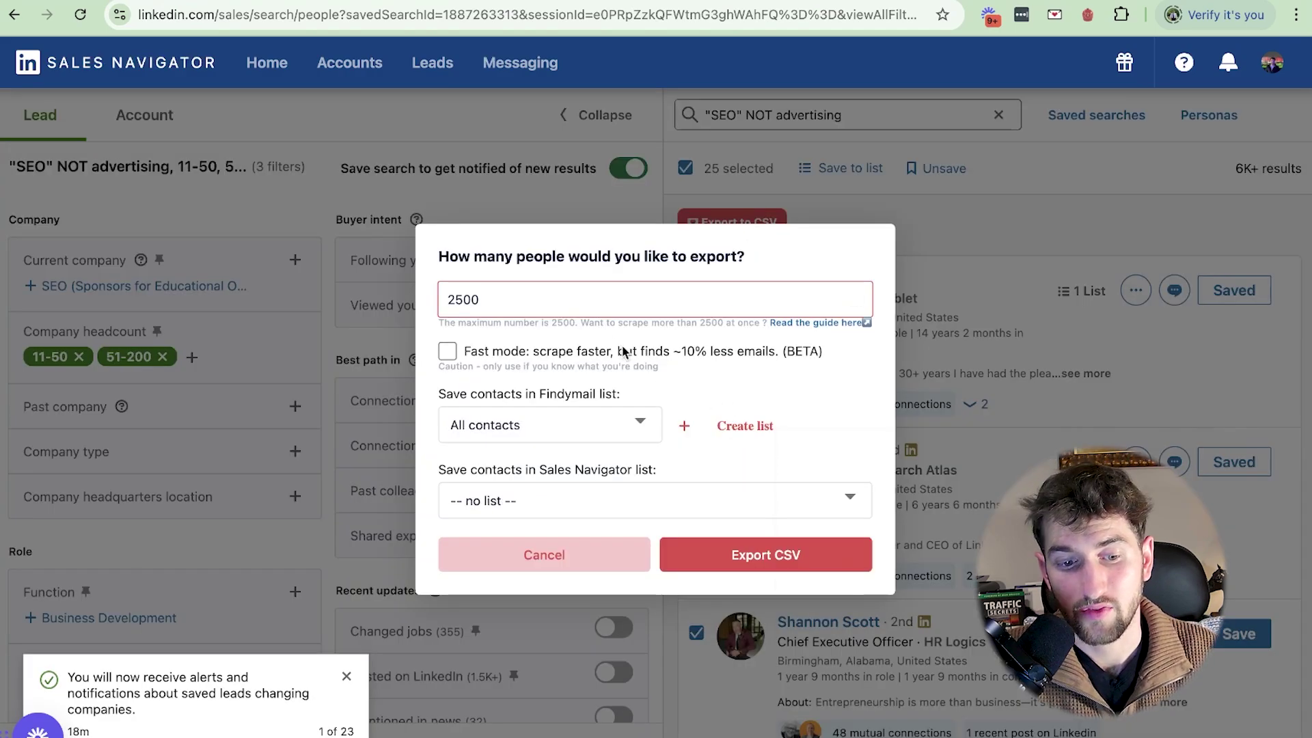
pyautogui.click(586, 305)
pyautogui.press('BackSpace')
pyautogui.press('BackSpace')
pyautogui.press('BackSpace')
pyautogui.press('BackSpace')
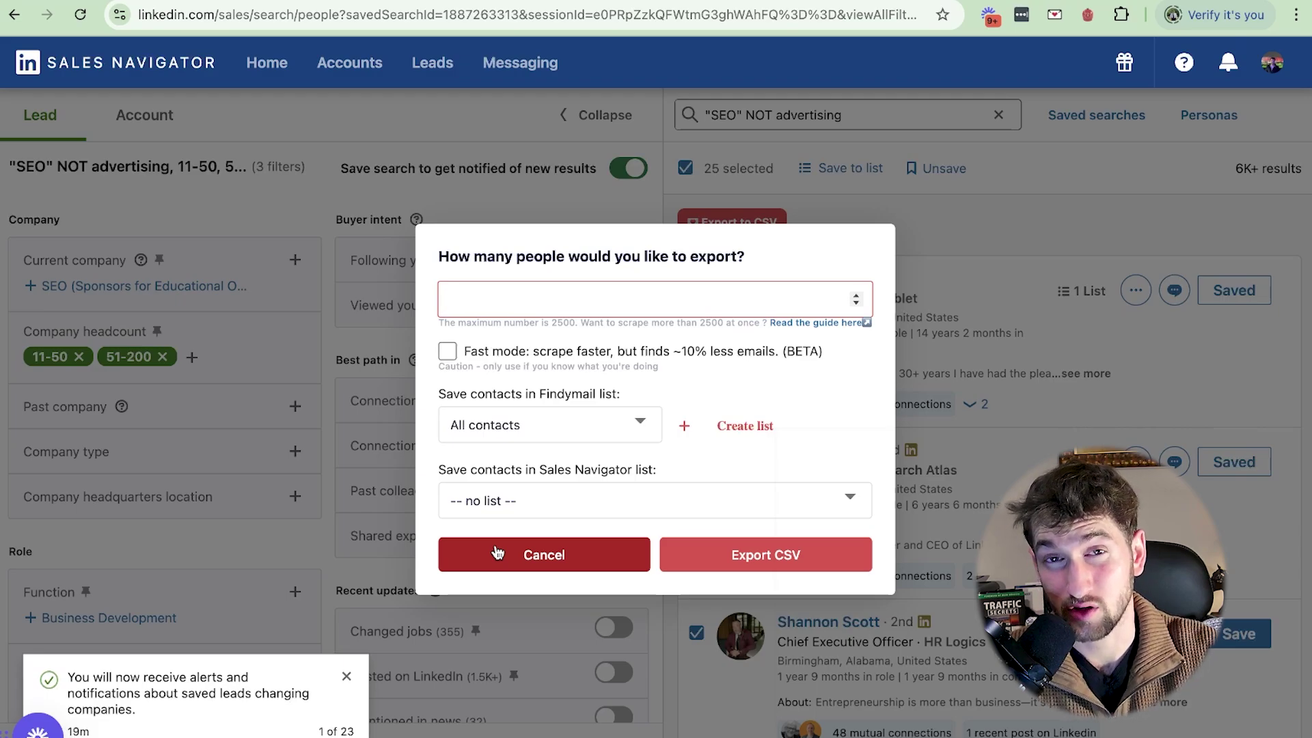
pyautogui.write('5')
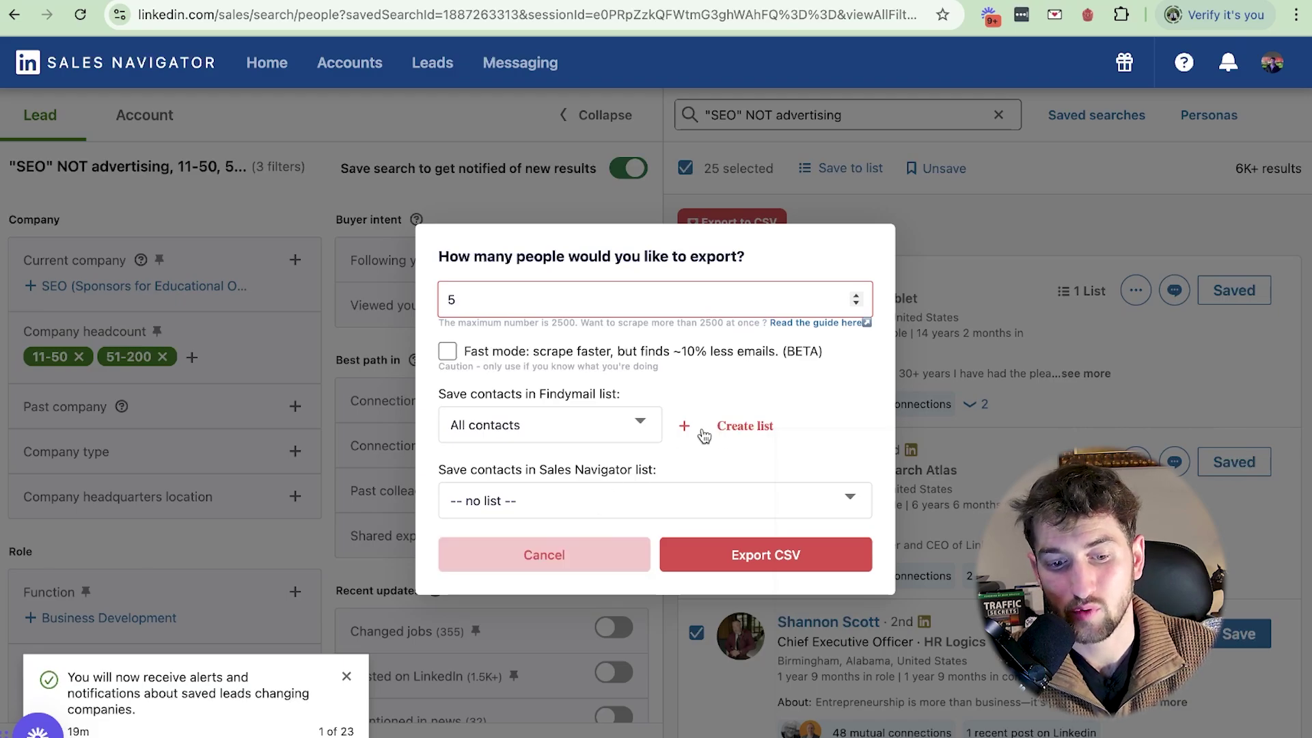
# Create a new contact list named Test List and export the 5 leads to CSV.
pyautogui.click(642, 424)
pyautogui.click(727, 429)
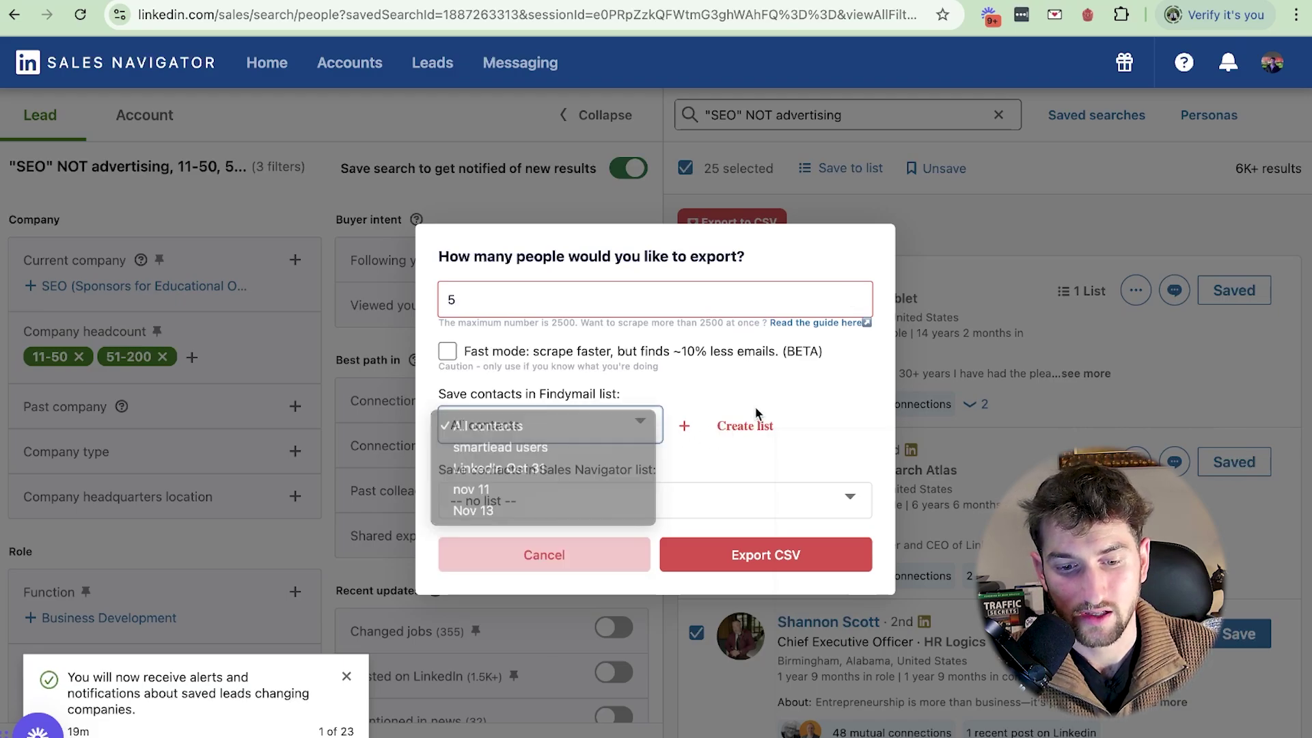
pyautogui.click(746, 426)
pyautogui.write('Test List')
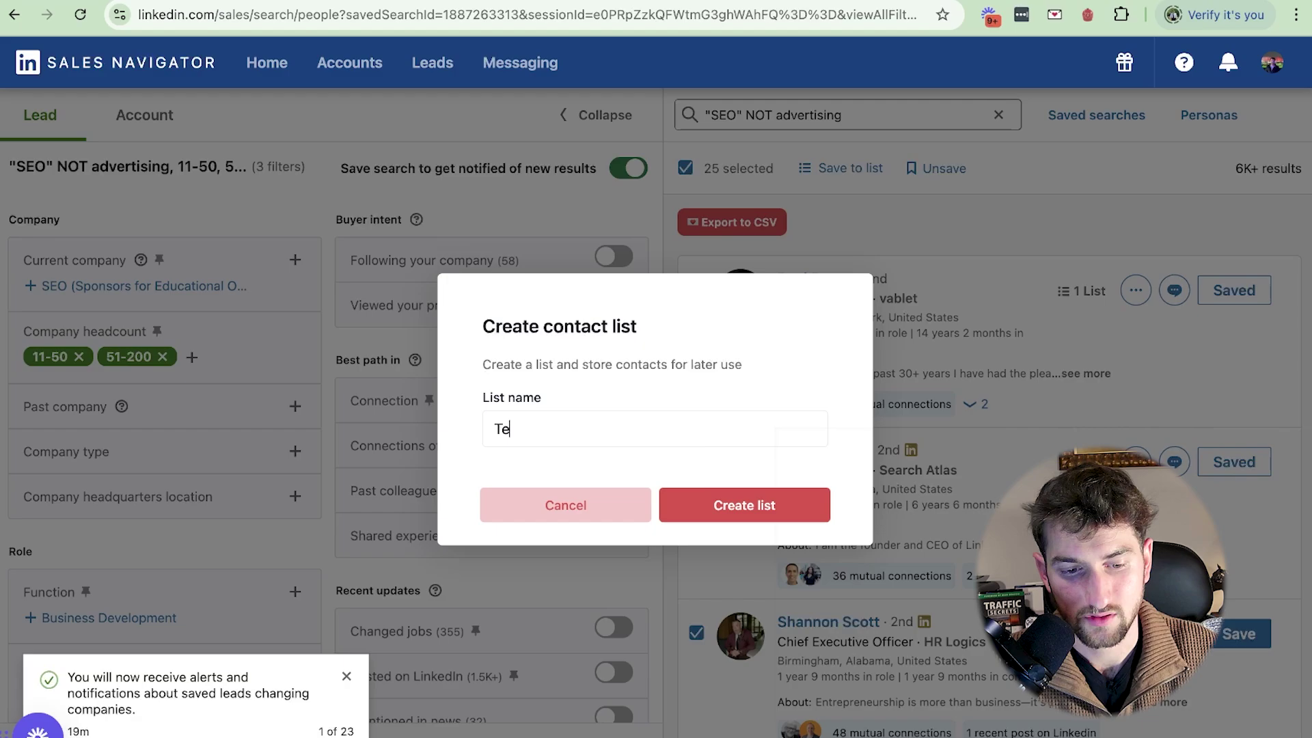
pyautogui.click(789, 516)
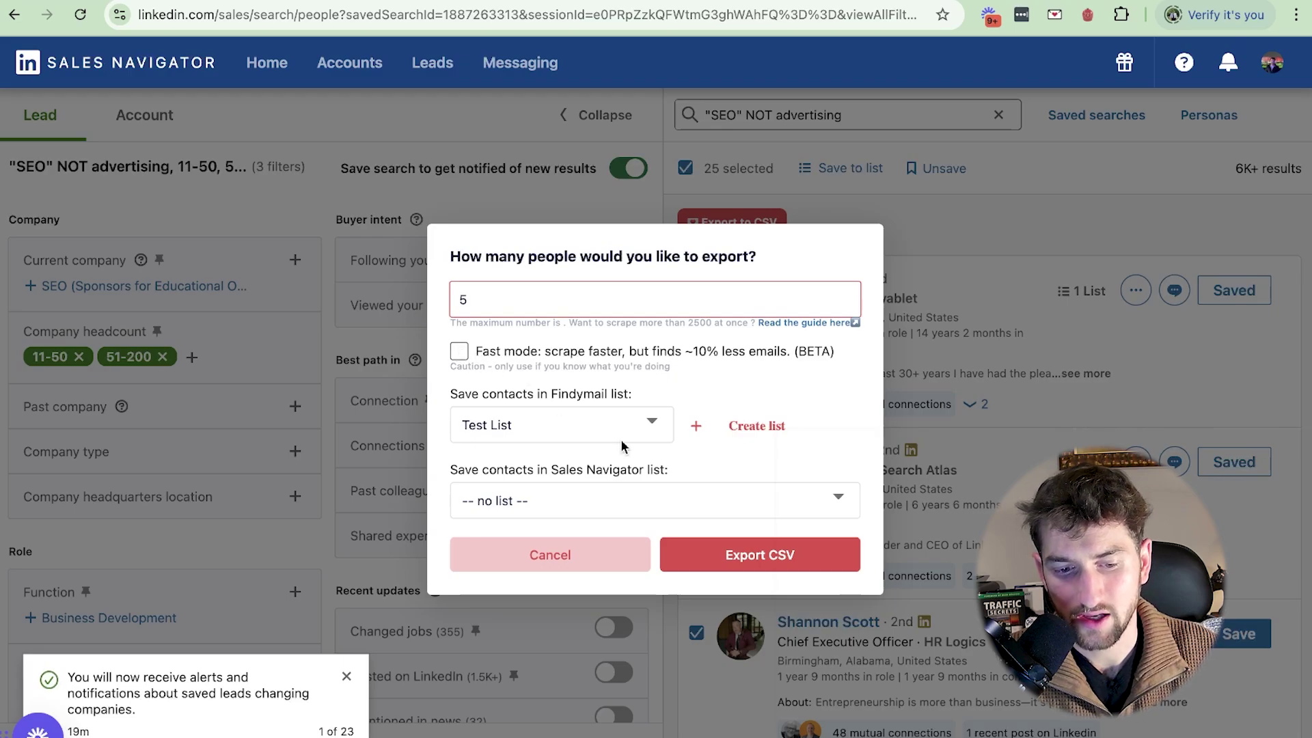
pyautogui.click(784, 560)
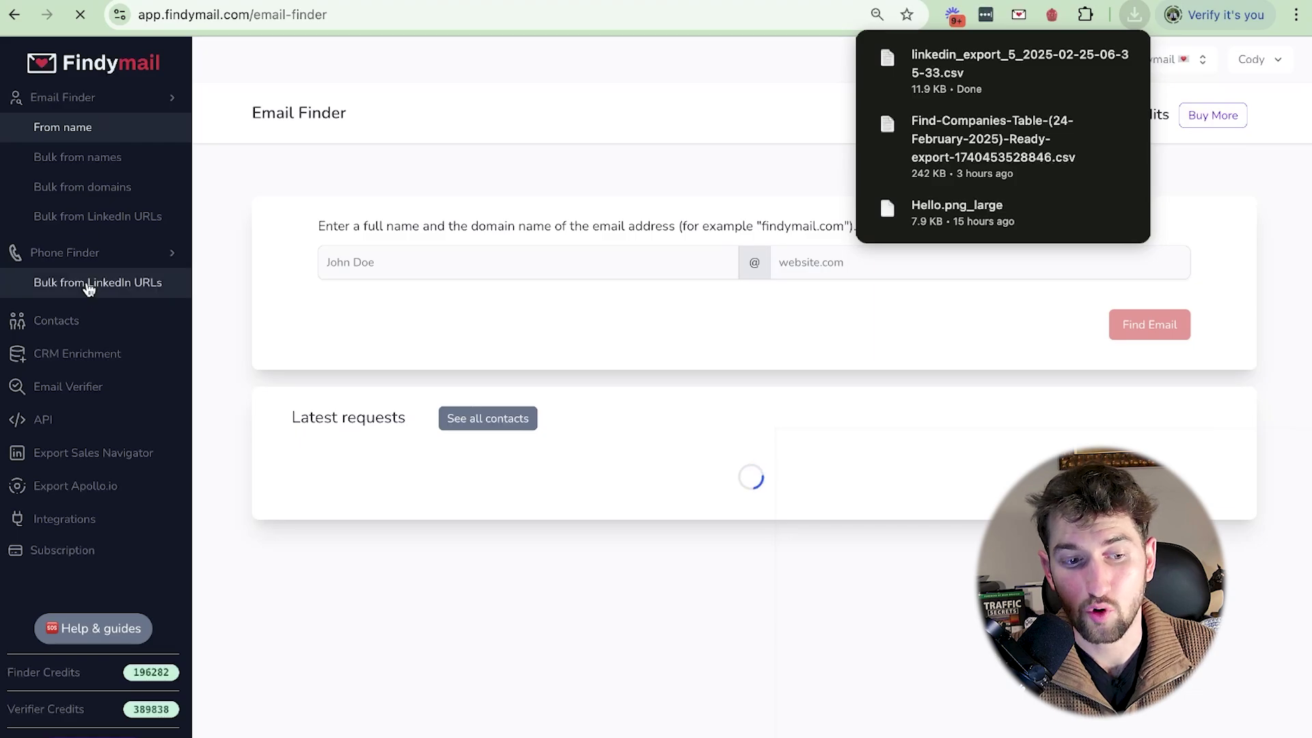
pyautogui.click(89, 288)
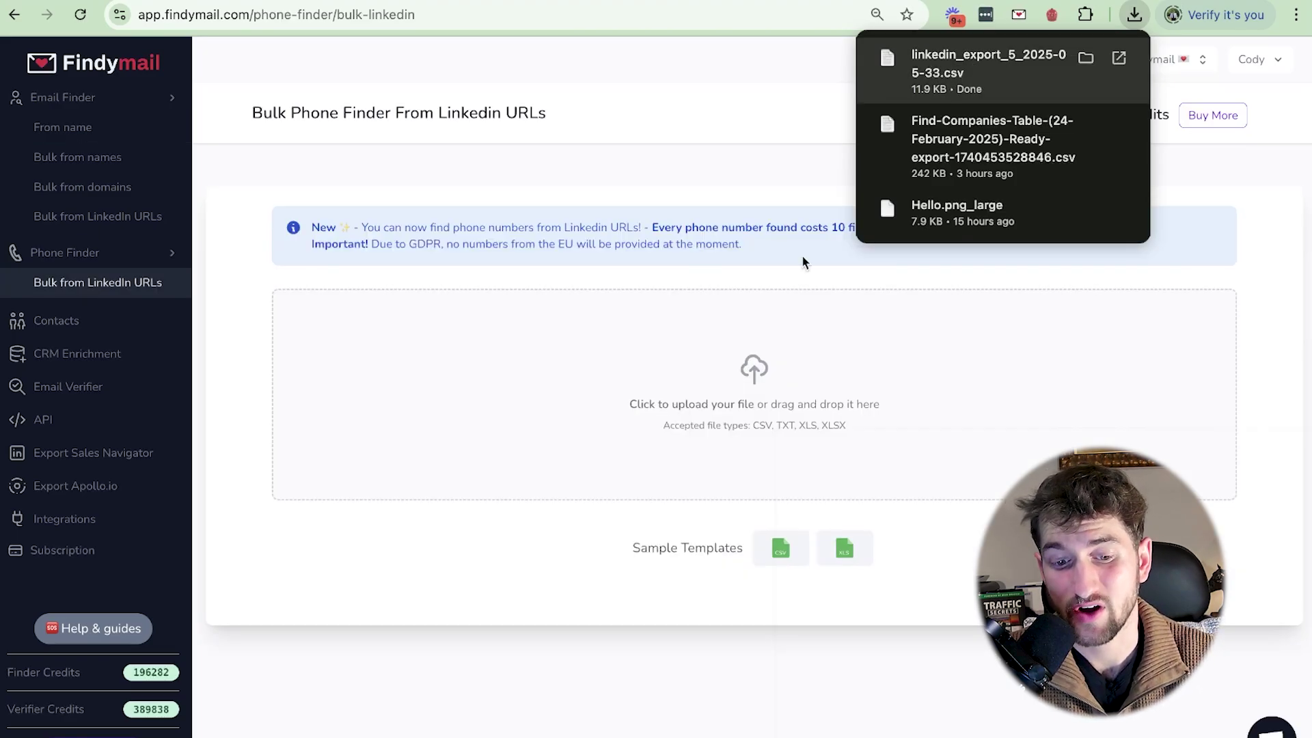
pyautogui.moveTo(756, 409); pyautogui.dragTo(755, 410)
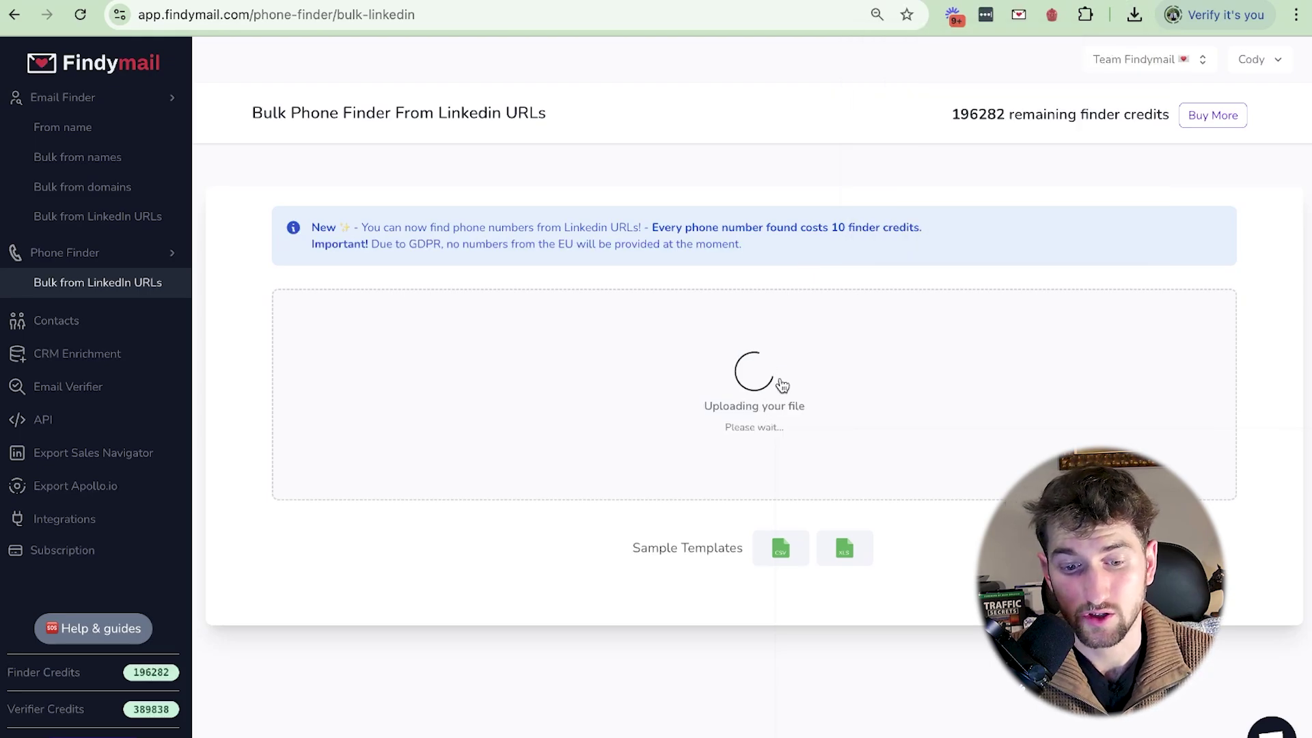
pyautogui.click(775, 430)
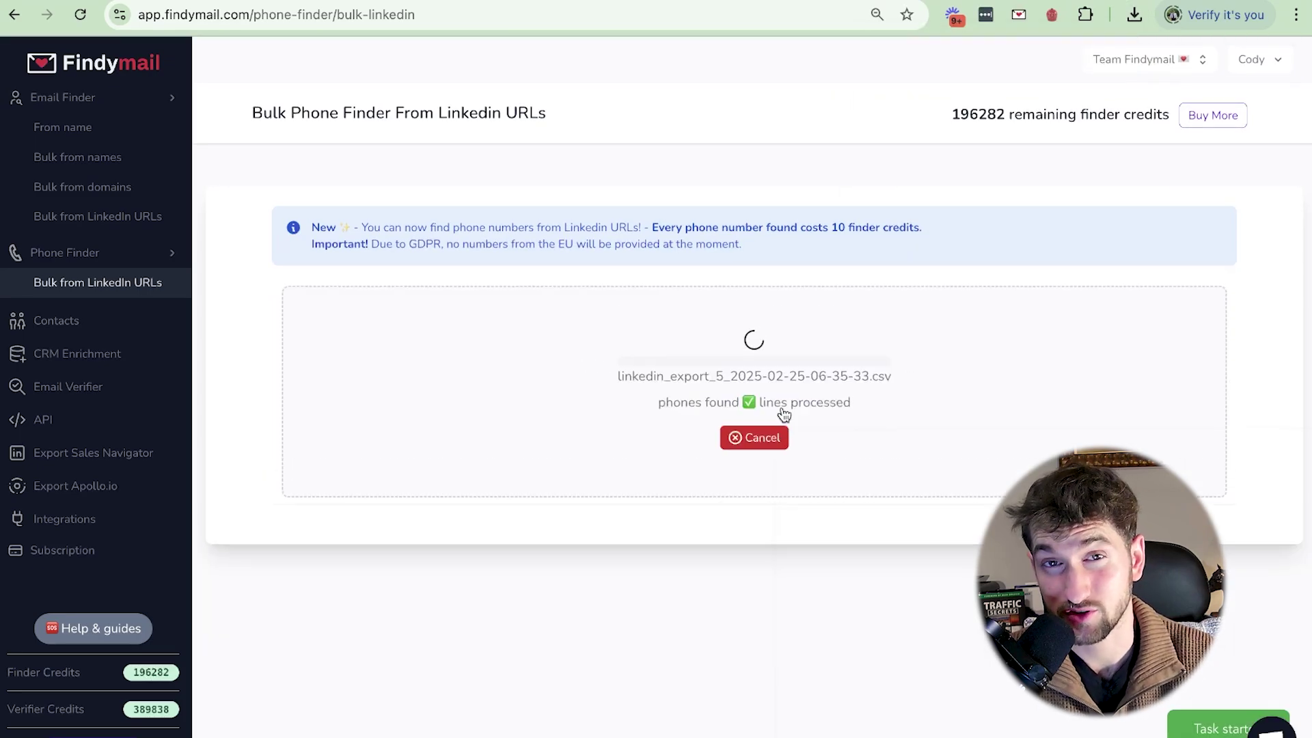